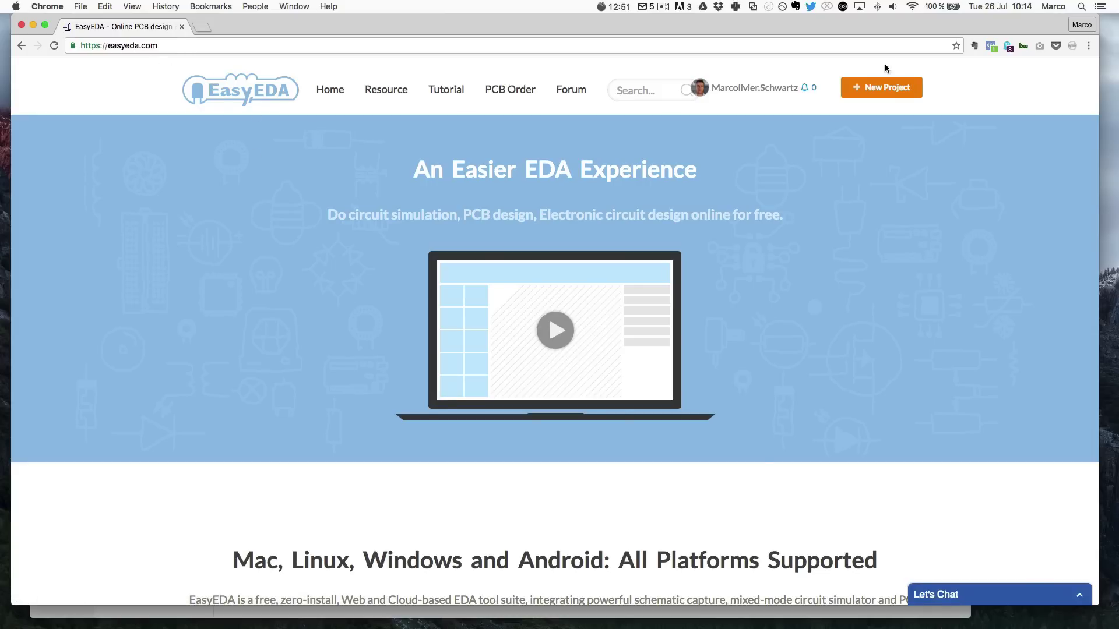
- Look through the EasyEDA home page sections on supported platforms, PCB layout and simulation capability, and cloud development
{"action": "scroll", "coordinate": [332, 332], "scroll_direction": "down", "scroll_amount": 1}
{"action": "scroll", "coordinate": [331, 333], "scroll_direction": "down", "scroll_amount": 10}
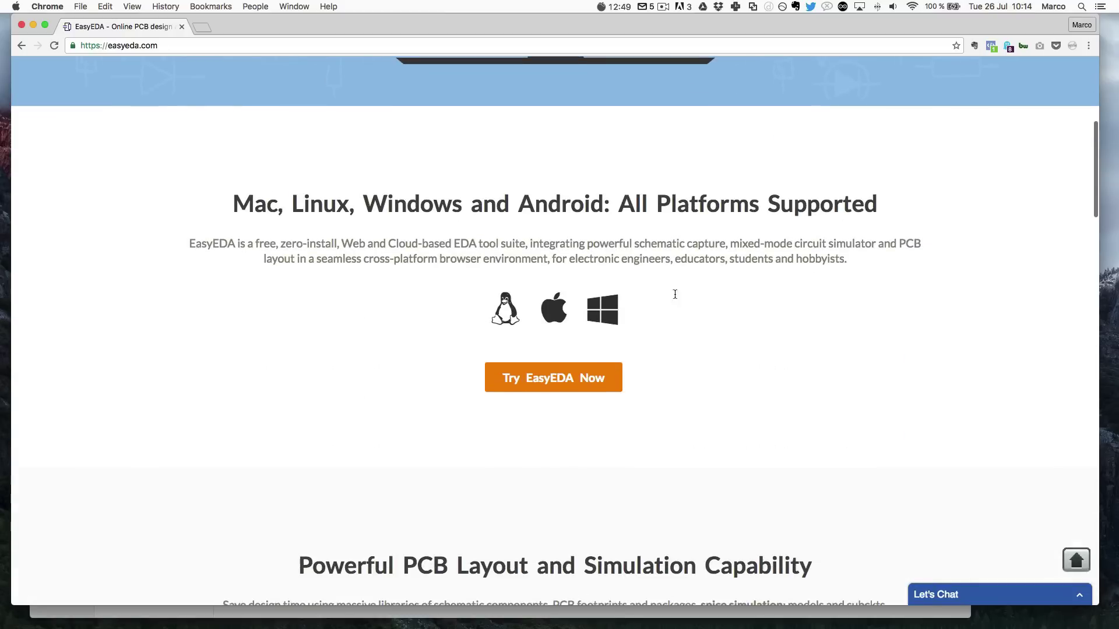
{"action": "scroll", "coordinate": [523, 334], "scroll_direction": "down", "scroll_amount": 15}
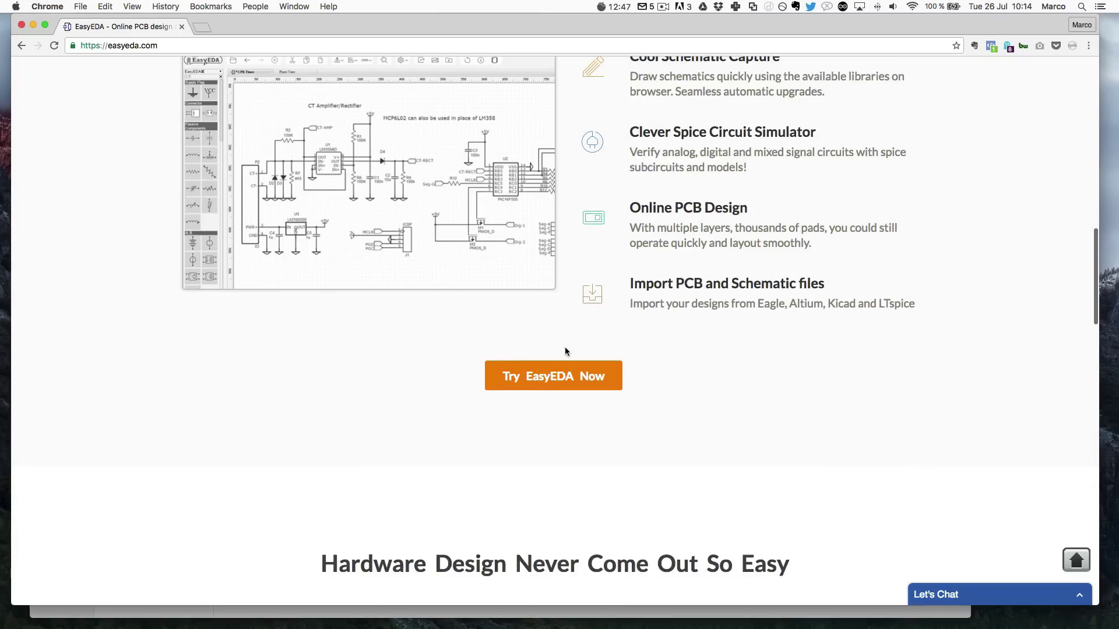
{"action": "scroll", "coordinate": [619, 365], "scroll_direction": "up", "scroll_amount": 1}
{"action": "scroll", "coordinate": [619, 365], "scroll_direction": "up", "scroll_amount": 6}
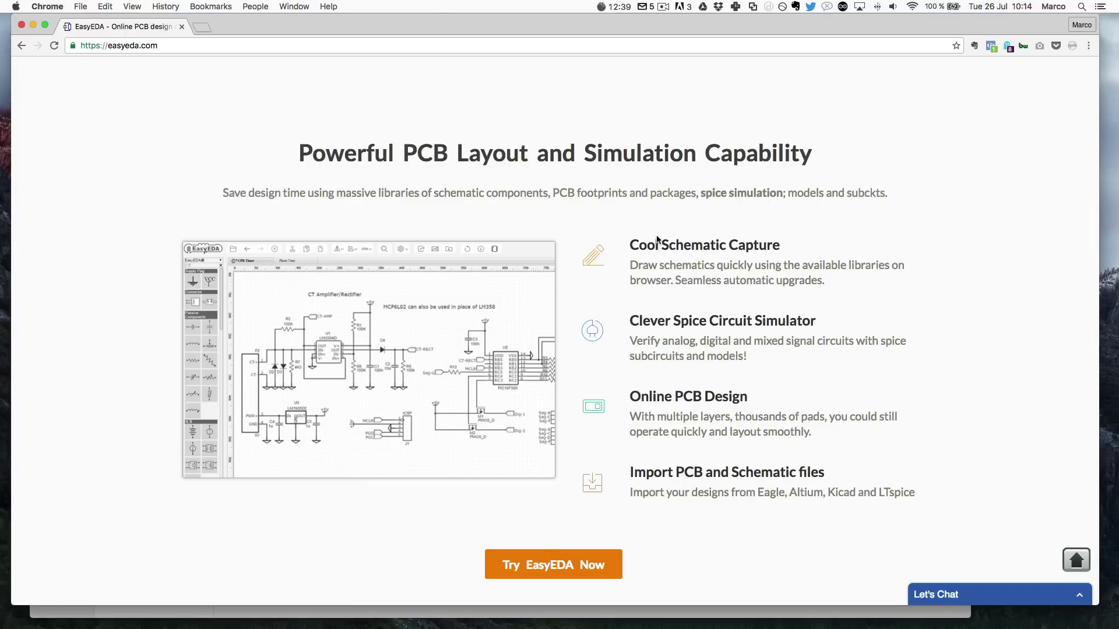
{"action": "scroll", "coordinate": [363, 471], "scroll_direction": "down", "scroll_amount": 2}
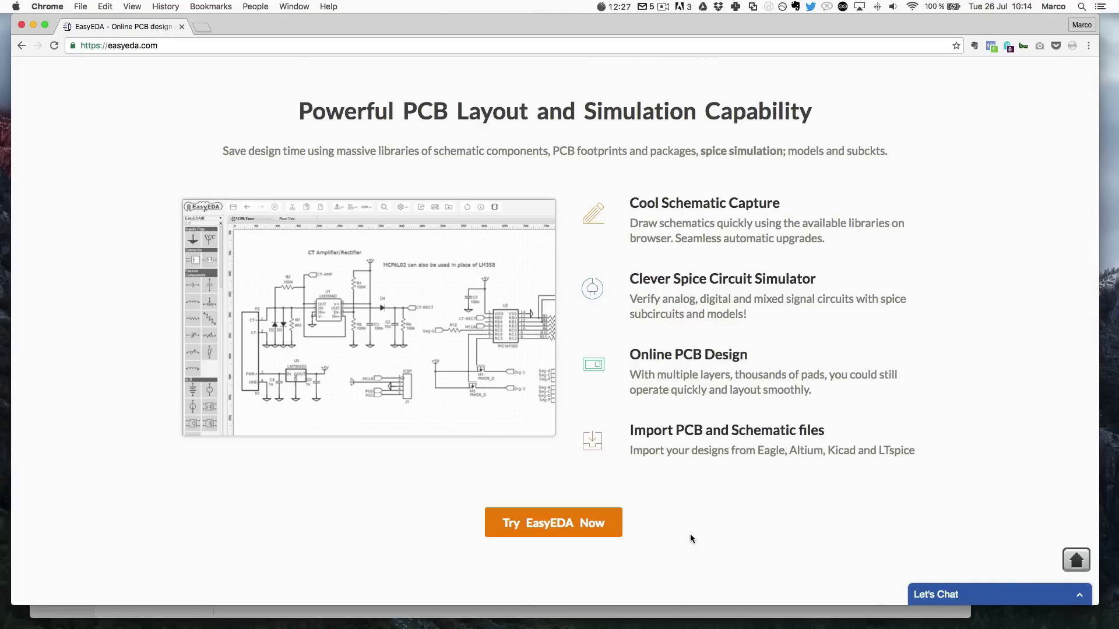
{"action": "scroll", "coordinate": [382, 418], "scroll_direction": "down", "scroll_amount": 5}
{"action": "scroll", "coordinate": [381, 421], "scroll_direction": "down", "scroll_amount": 20}
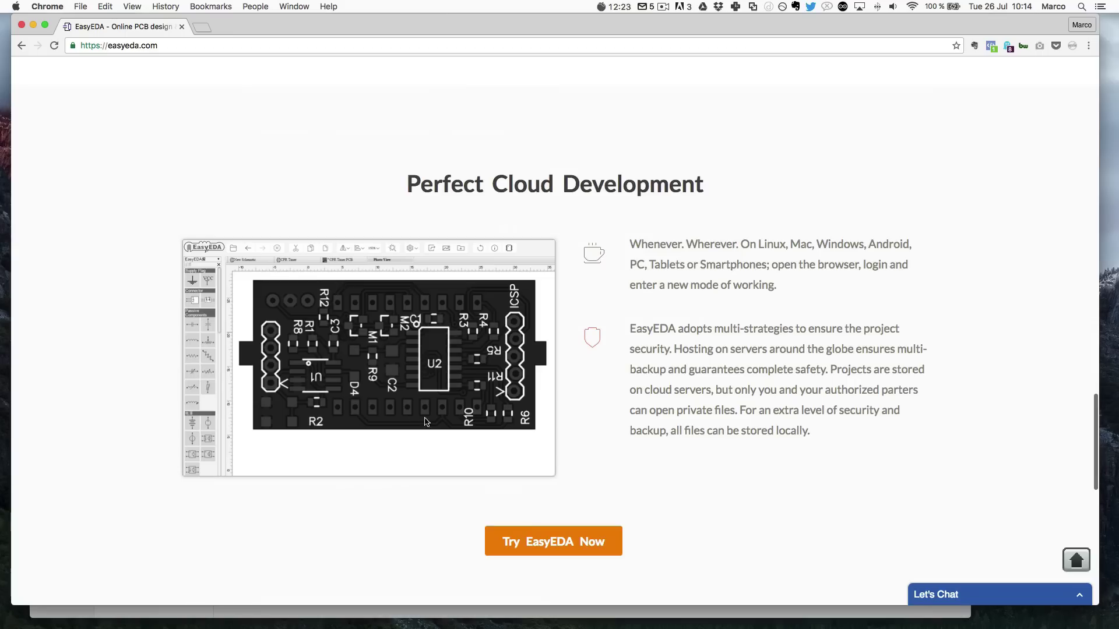
{"action": "scroll", "coordinate": [429, 420], "scroll_direction": "down", "scroll_amount": 10}
{"action": "scroll", "coordinate": [650, 510], "scroll_direction": "up", "scroll_amount": 20}
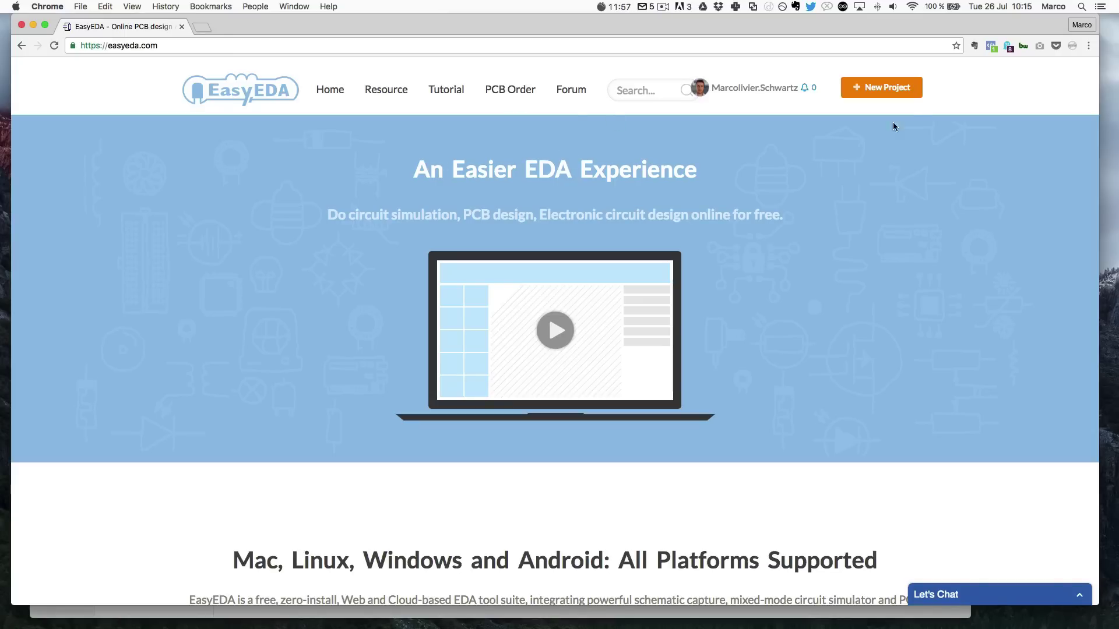
- Open the editor and create a new private project titled Demo
{"action": "left_click", "coordinate": [890, 95]}
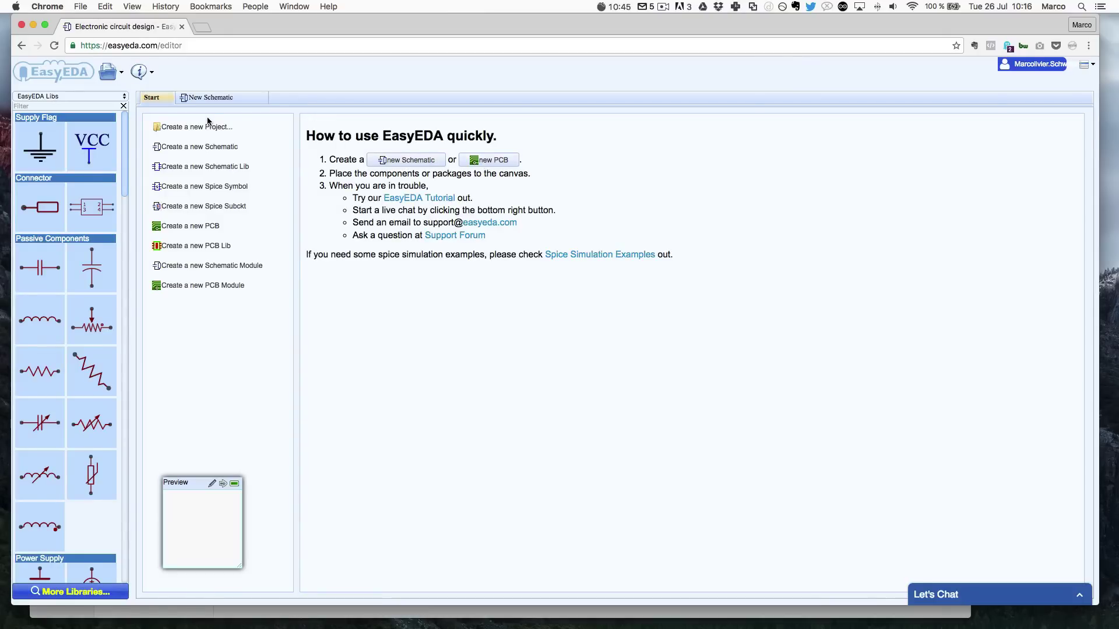
{"action": "left_click", "coordinate": [192, 127]}
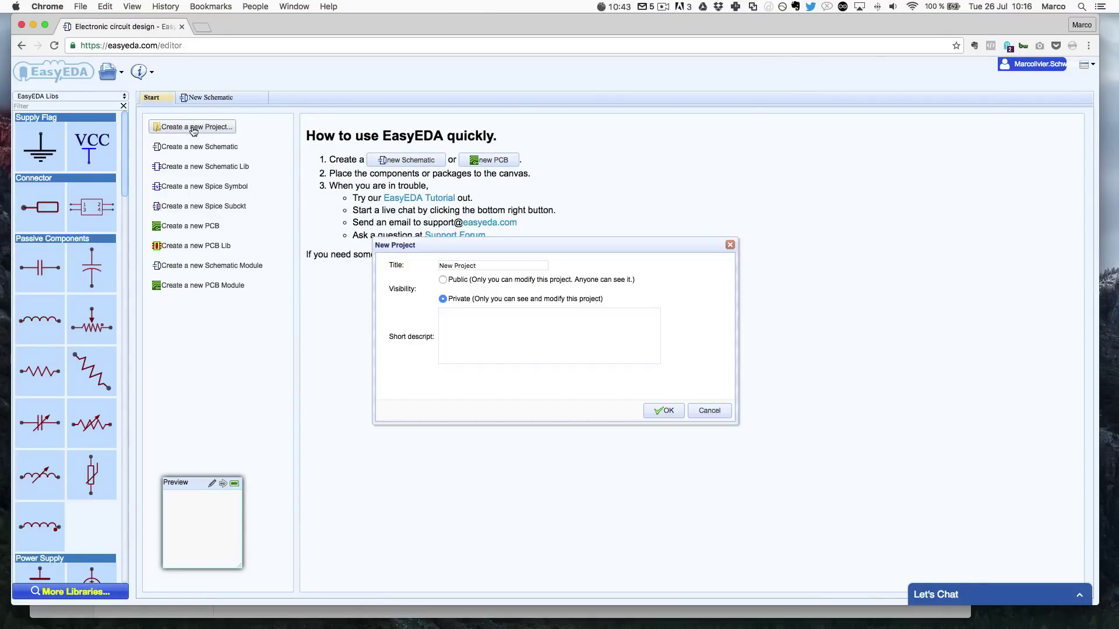
{"action": "left_click", "coordinate": [473, 266]}
{"action": "type", "text": "Te"}
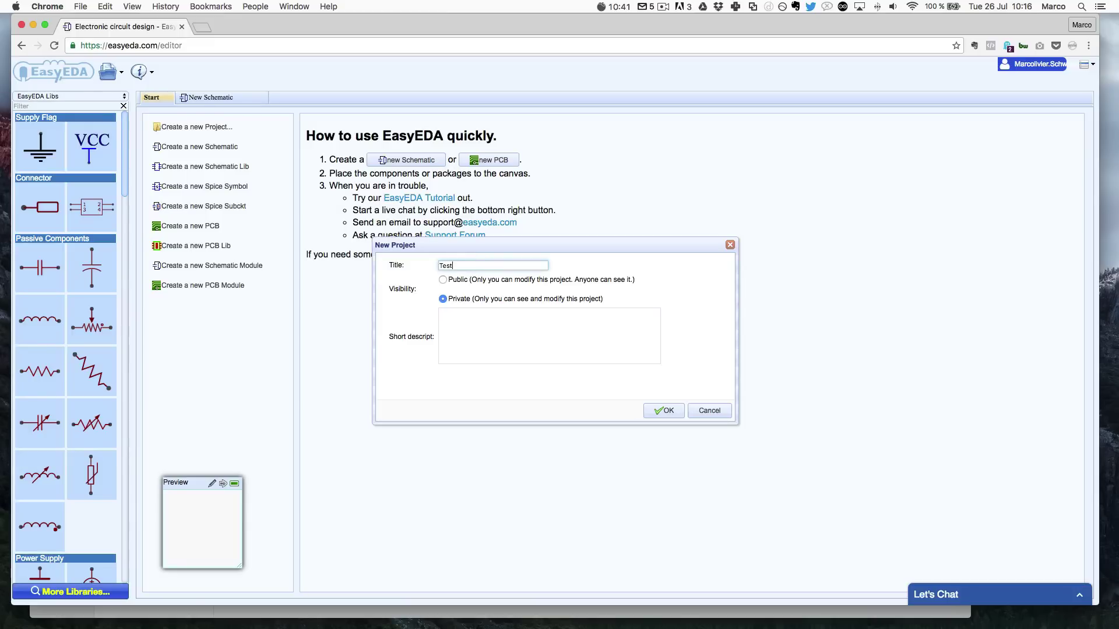
{"action": "type", "text": "st"}
{"action": "double_click", "coordinate": [479, 267]}
{"action": "type", "text": "Demo"}
{"action": "left_click", "coordinate": [665, 411]}
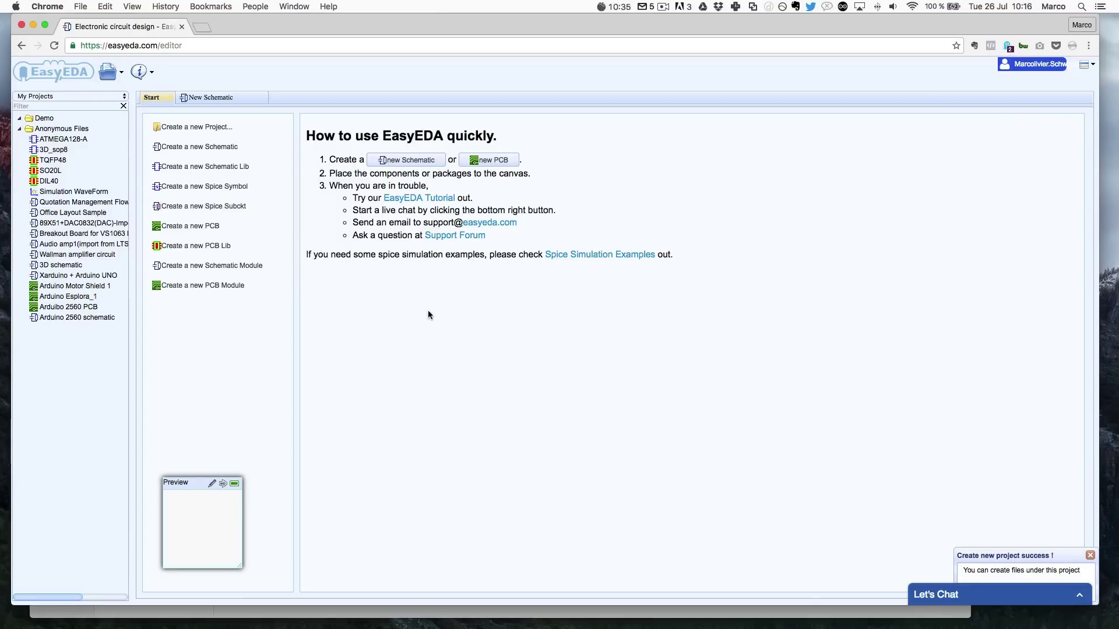
- Discard the extra blank schematic and save the original one as Demo Schematic in the Demo project
{"action": "left_click", "coordinate": [407, 160]}
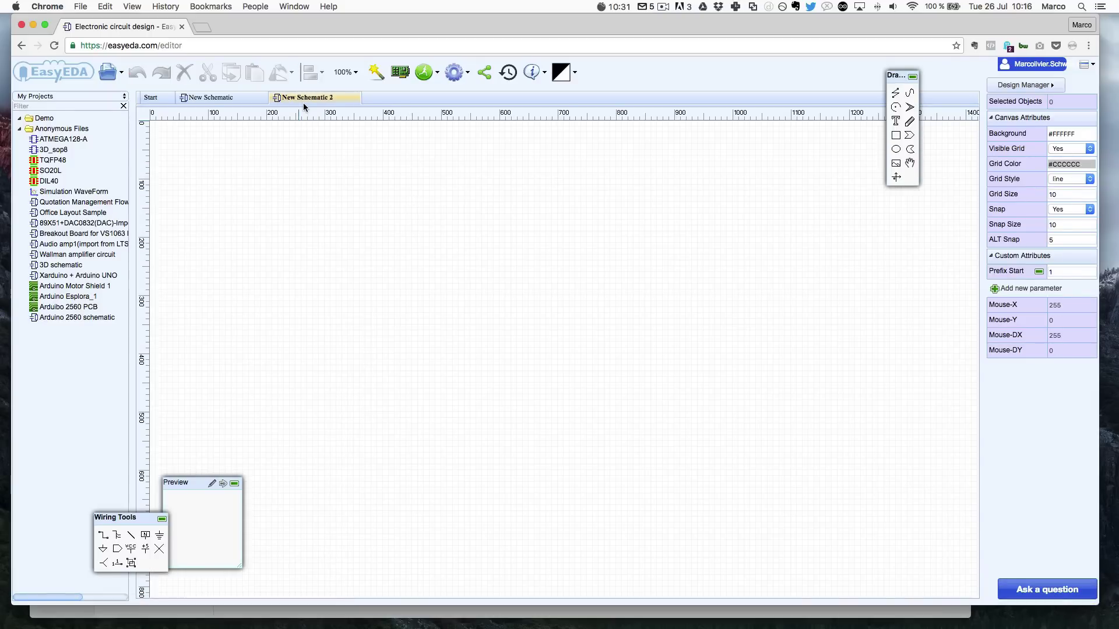
{"action": "left_click", "coordinate": [353, 97]}
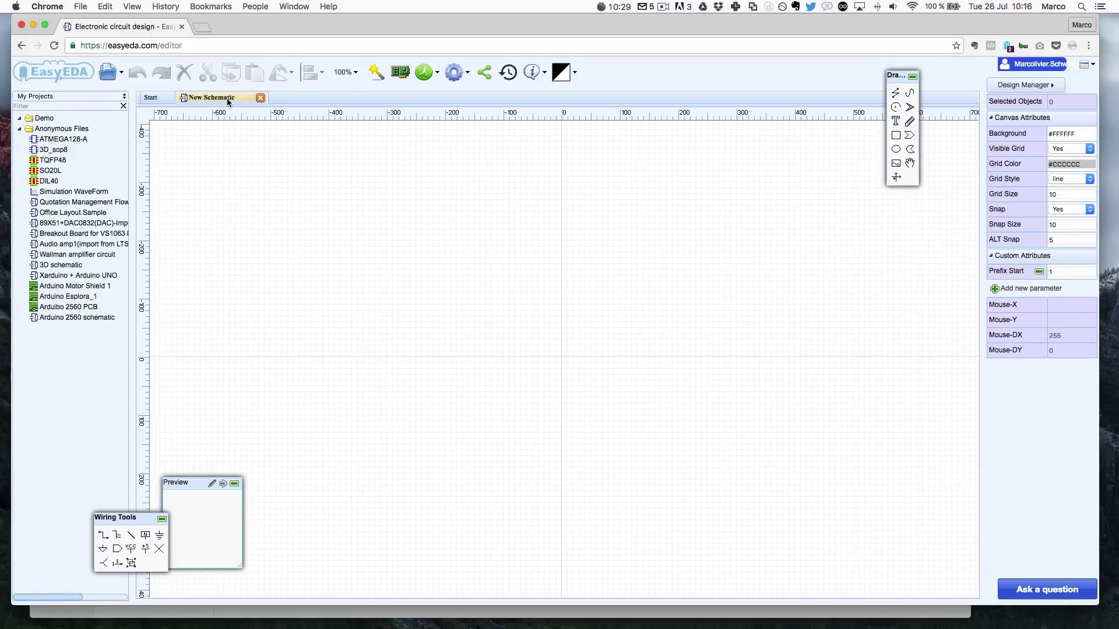
{"action": "key", "text": "ctrl+s"}
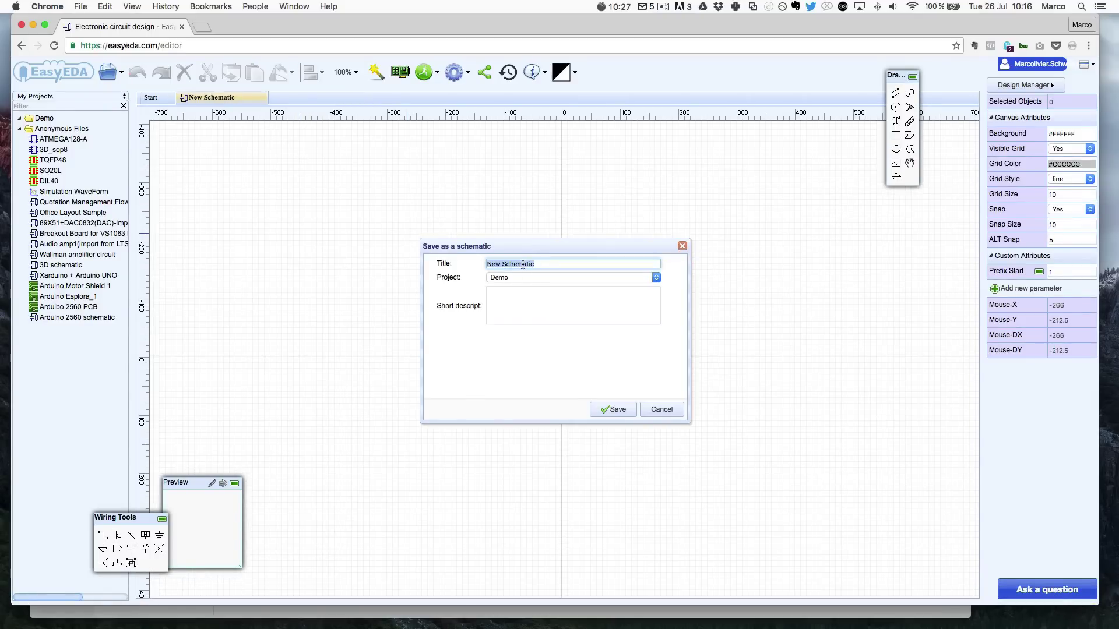
{"action": "type", "text": "Demo Schematic"}
{"action": "left_click", "coordinate": [612, 409]}
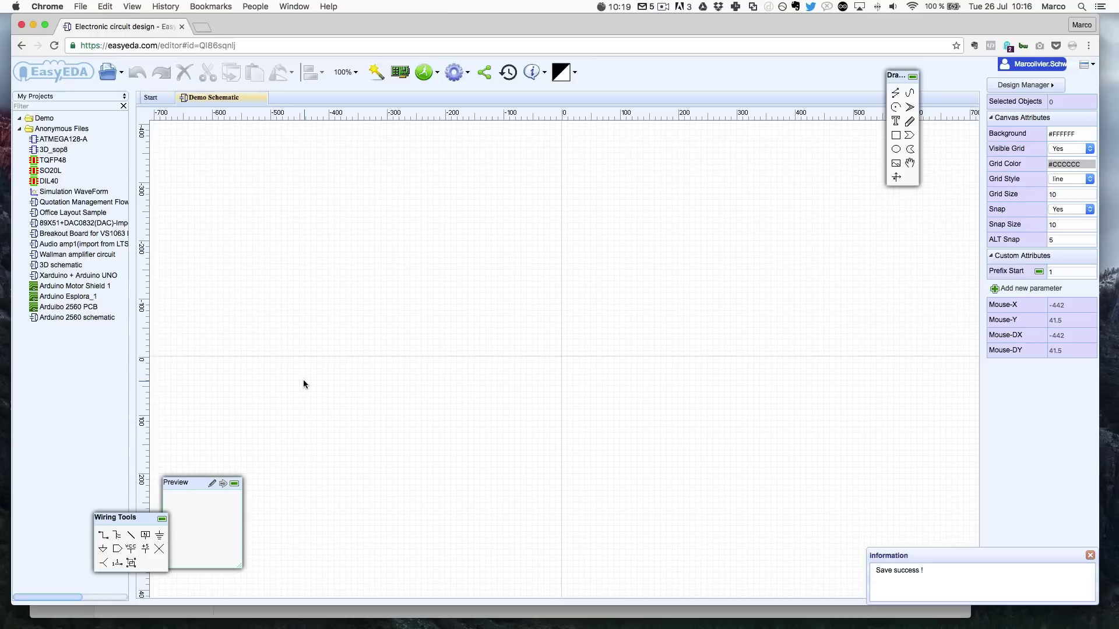
- Show the EasyEDA Libs component library and look through its component categories
{"action": "left_click", "coordinate": [47, 96]}
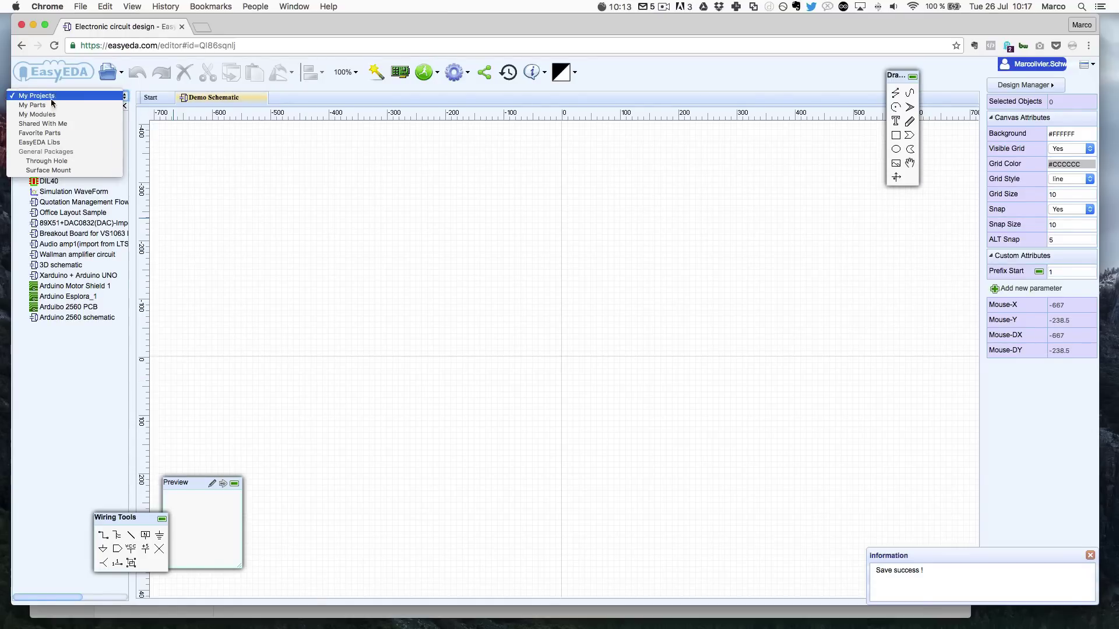
{"action": "left_click", "coordinate": [48, 144]}
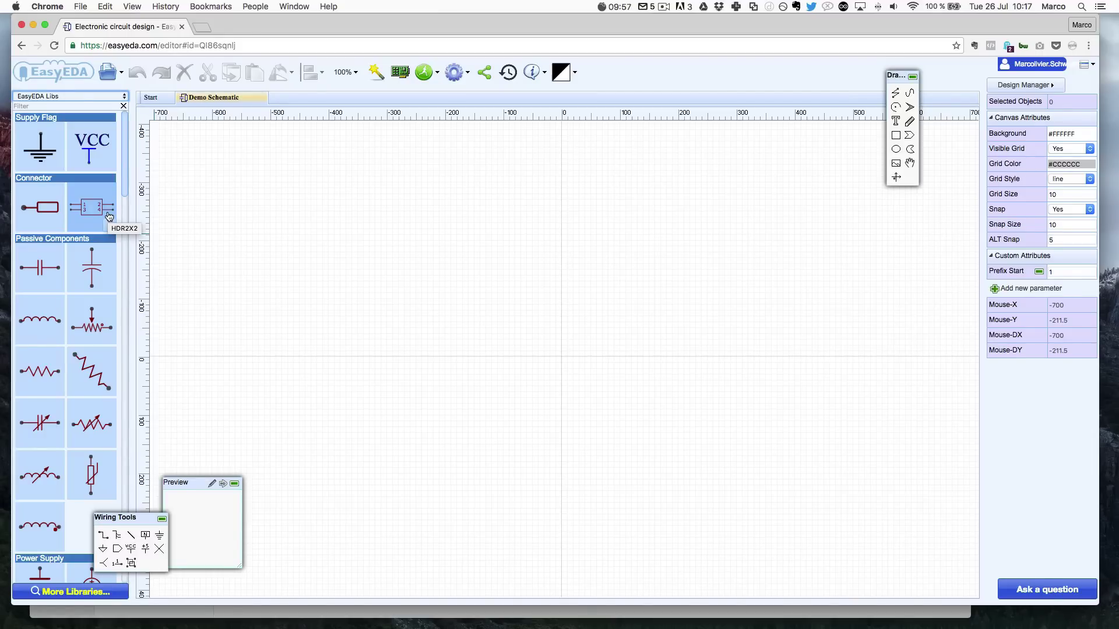
{"action": "scroll", "coordinate": [109, 217], "scroll_direction": "down", "scroll_amount": 15}
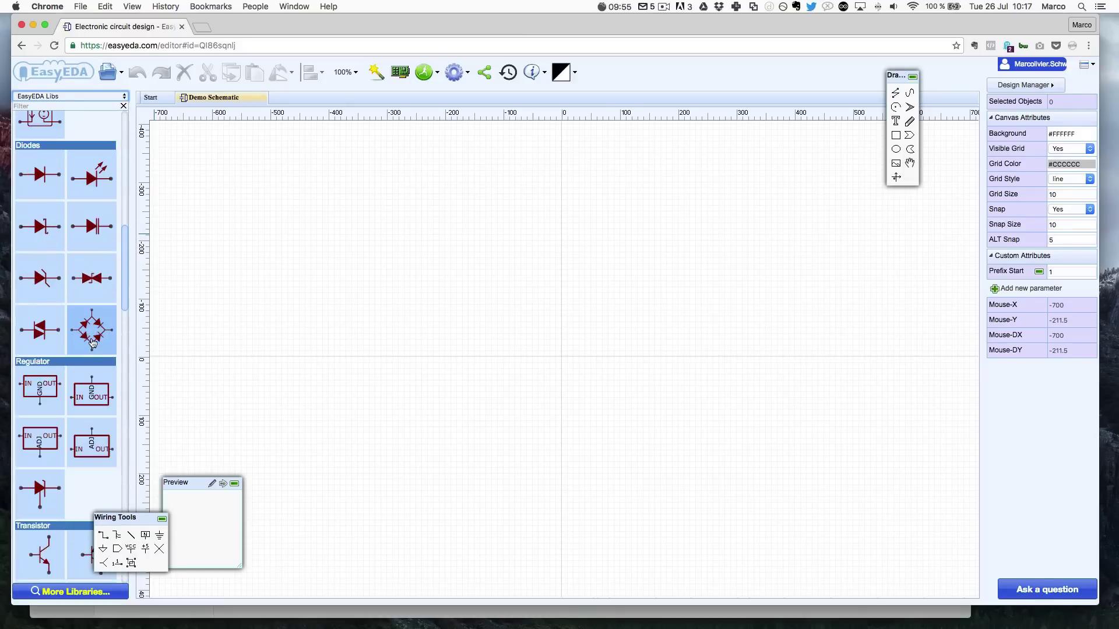
{"action": "scroll", "coordinate": [92, 342], "scroll_direction": "up", "scroll_amount": 15}
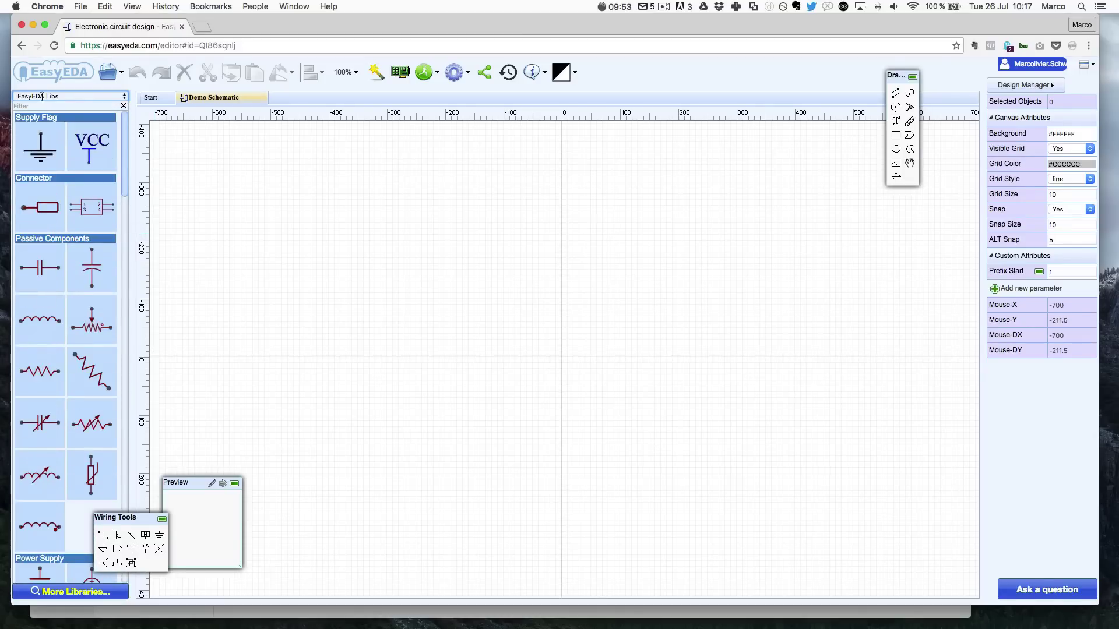
- Place a VCC supply flag on the upper part of the schematic canvas
{"action": "left_click_drag", "start_coordinate": [94, 156], "coordinate": [430, 192]}
{"action": "left_click", "coordinate": [557, 351]}
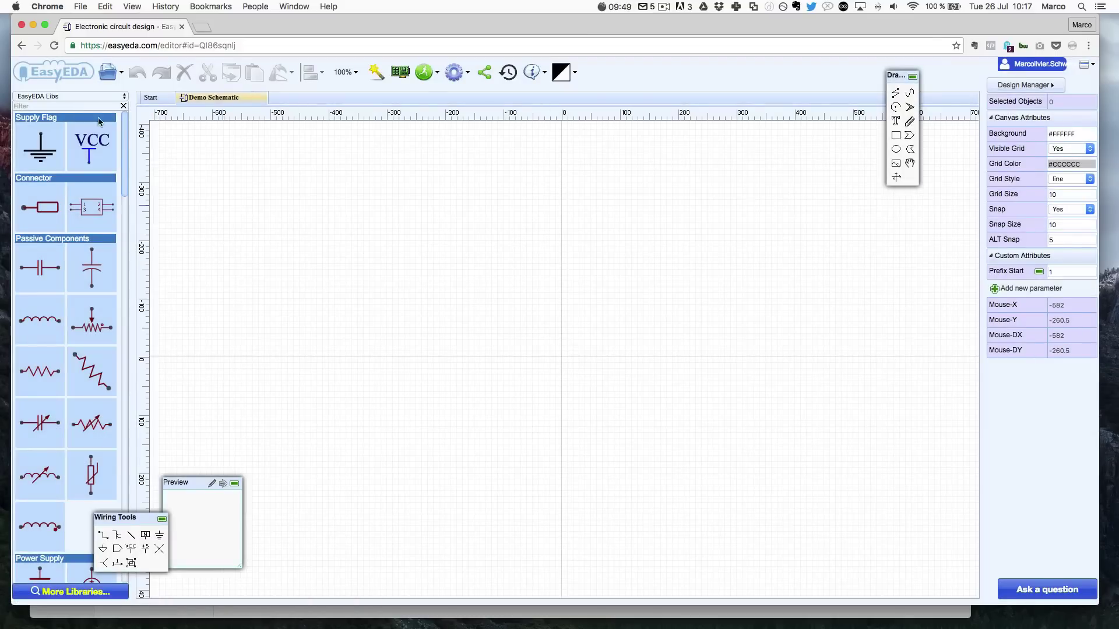
{"action": "left_click", "coordinate": [468, 223]}
{"action": "scroll", "coordinate": [484, 232], "scroll_direction": "up", "scroll_amount": 7}
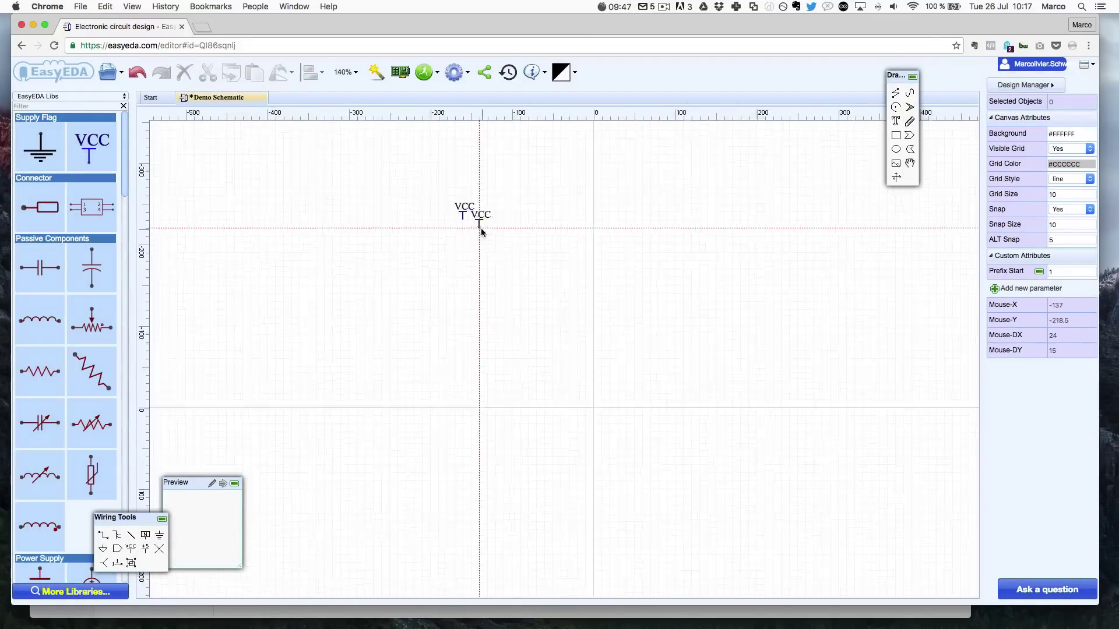
{"action": "scroll", "coordinate": [564, 274], "scroll_direction": "down", "scroll_amount": 5}
{"action": "scroll", "coordinate": [554, 275], "scroll_direction": "up", "scroll_amount": 3}
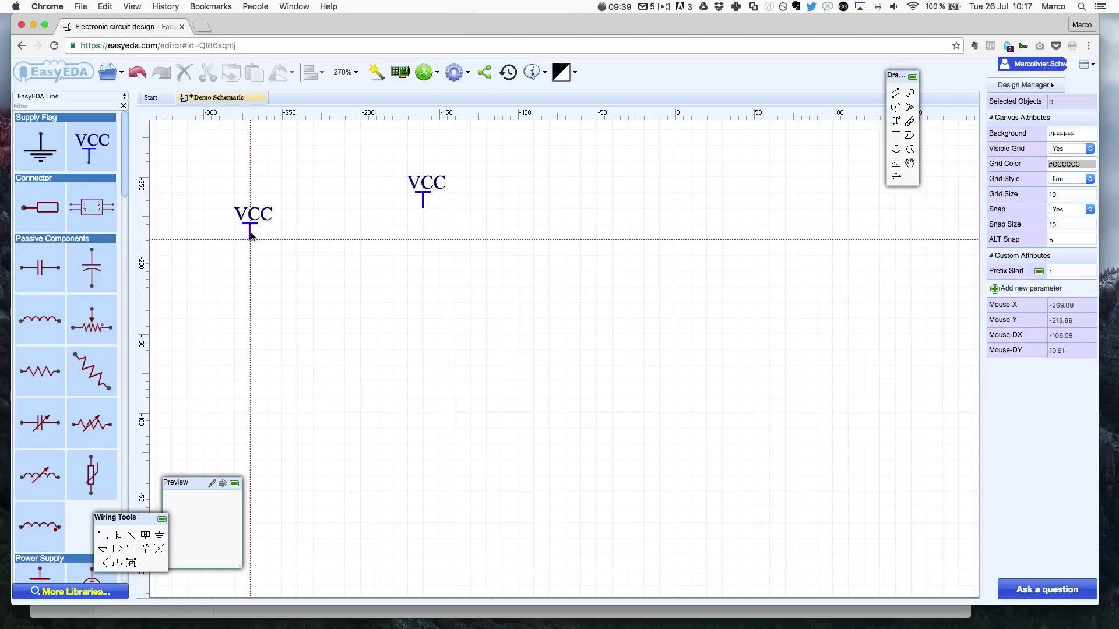
- Place a ground flag below and to the right of VCC, and a horizontal 1k resistor between them
{"action": "left_click", "coordinate": [43, 149]}
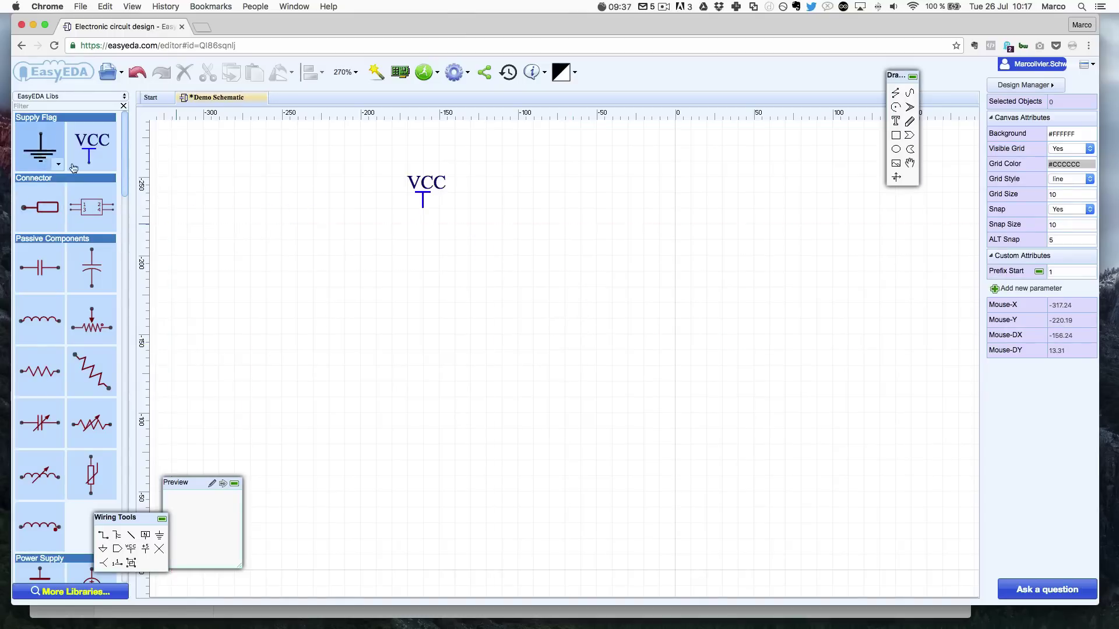
{"action": "left_click", "coordinate": [609, 451]}
{"action": "left_click", "coordinate": [40, 371]}
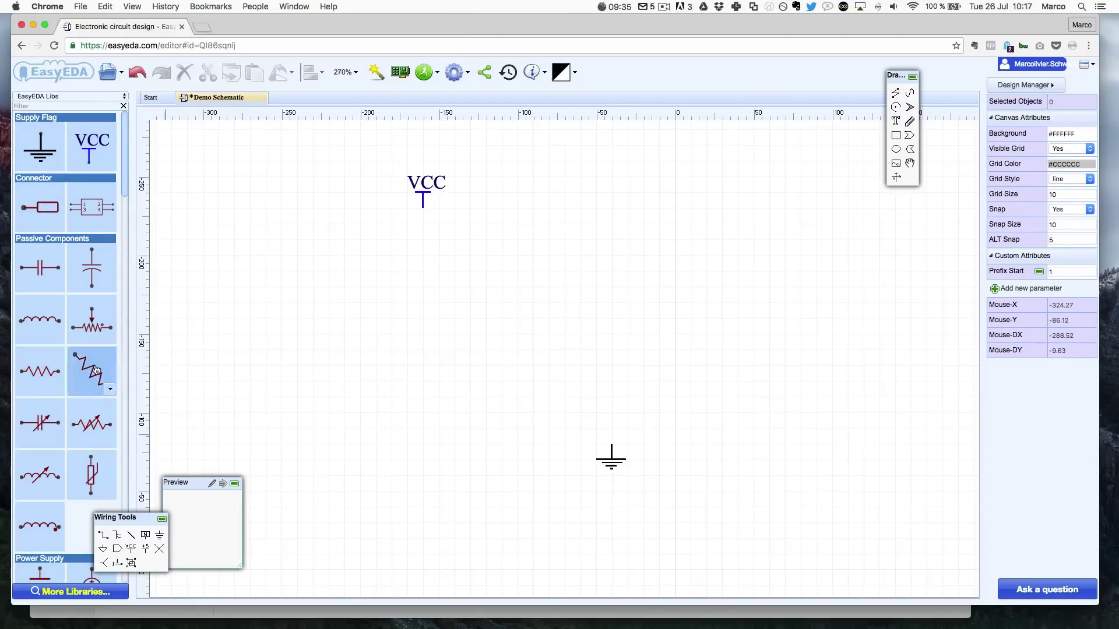
{"action": "left_click", "coordinate": [518, 287]}
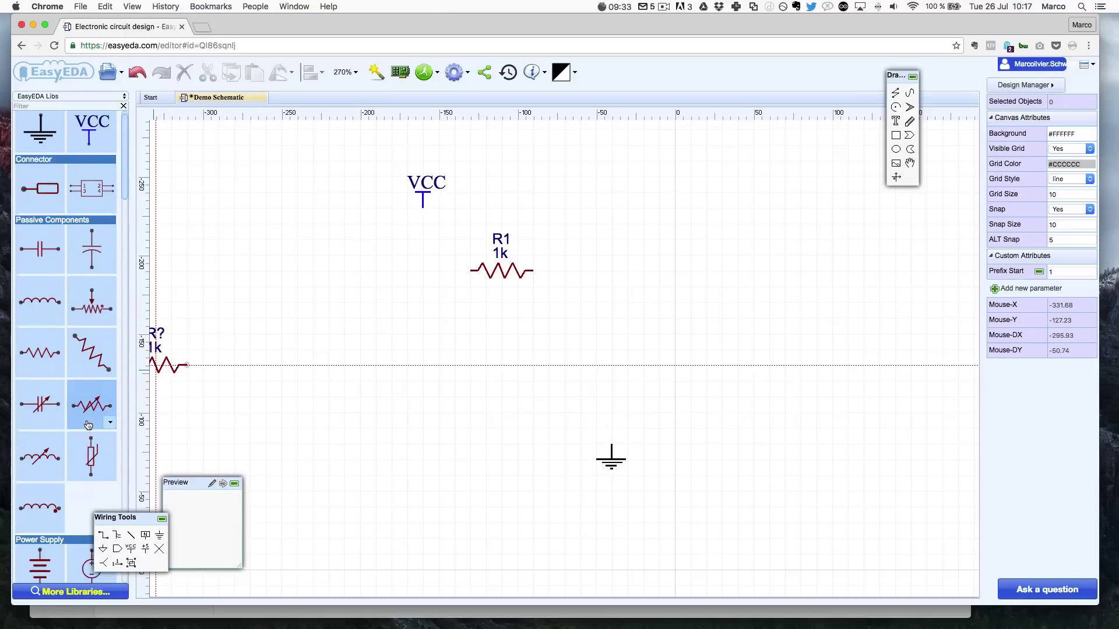
- Place an LED between the resistor and the ground flag, and move the Wiring Tools palette higher
{"action": "scroll", "coordinate": [76, 437], "scroll_direction": "down", "scroll_amount": 4}
{"action": "scroll", "coordinate": [76, 437], "scroll_direction": "down", "scroll_amount": 5}
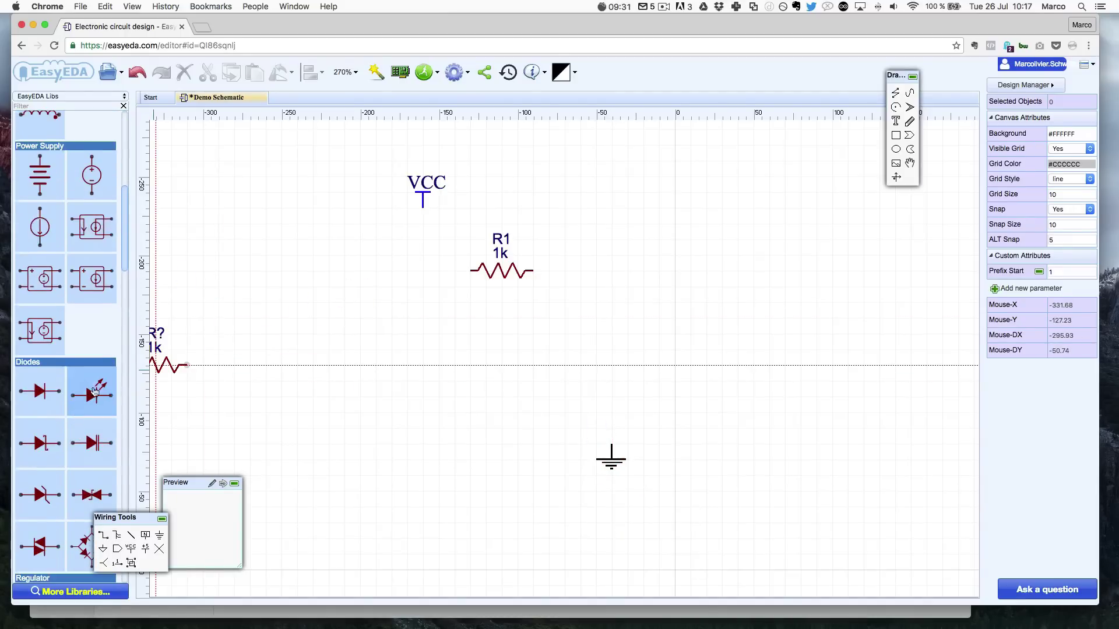
{"action": "left_click", "coordinate": [93, 391]}
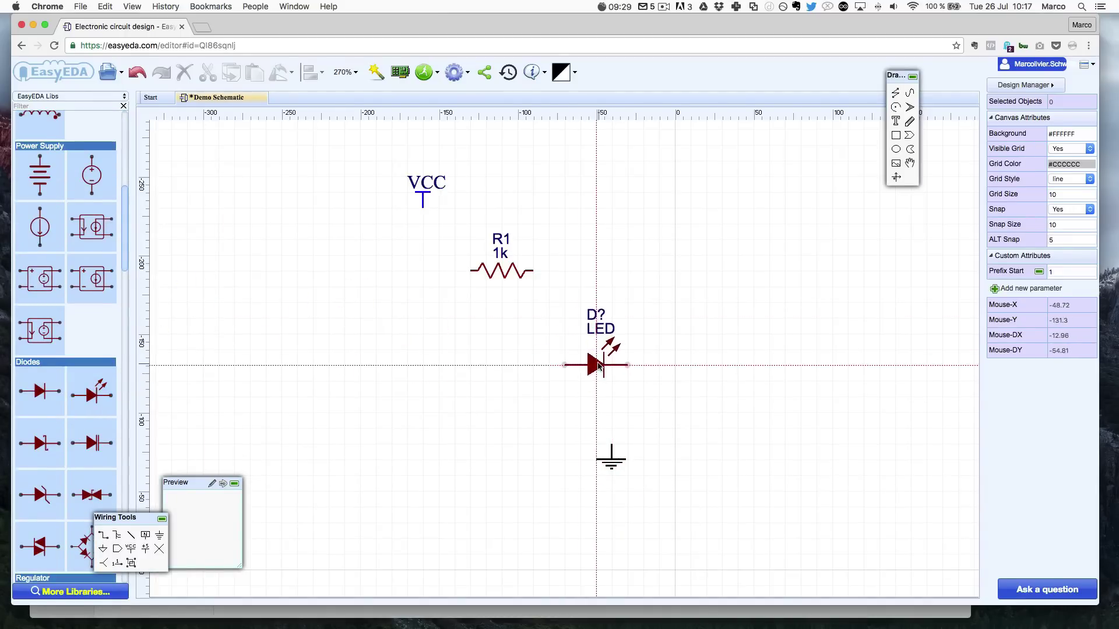
{"action": "left_click", "coordinate": [596, 365]}
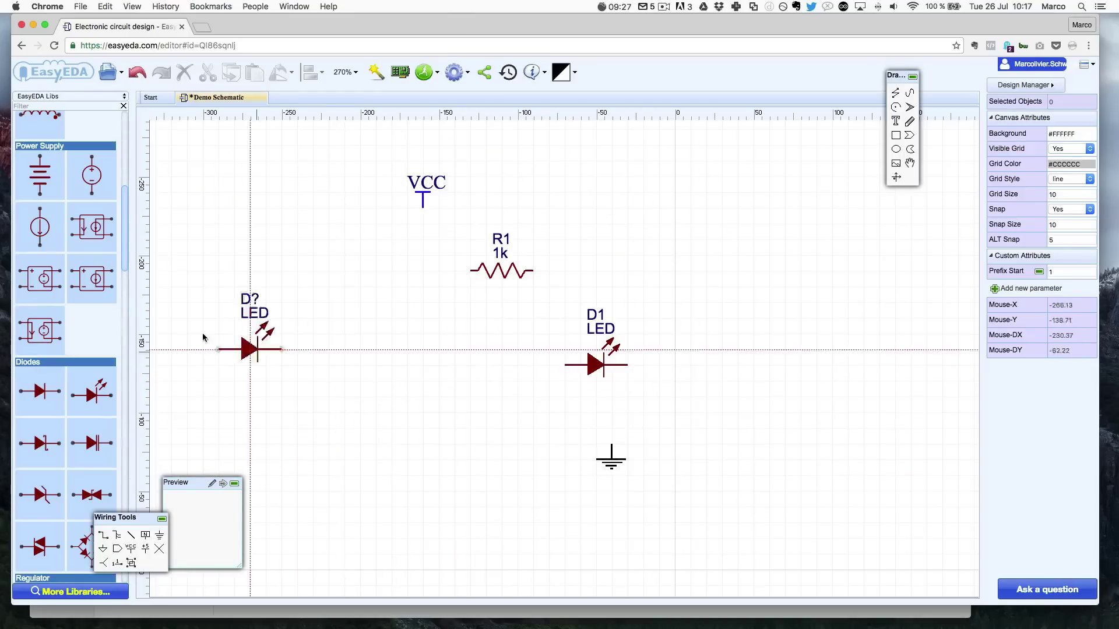
{"action": "left_click_drag", "start_coordinate": [117, 519], "coordinate": [111, 432]}
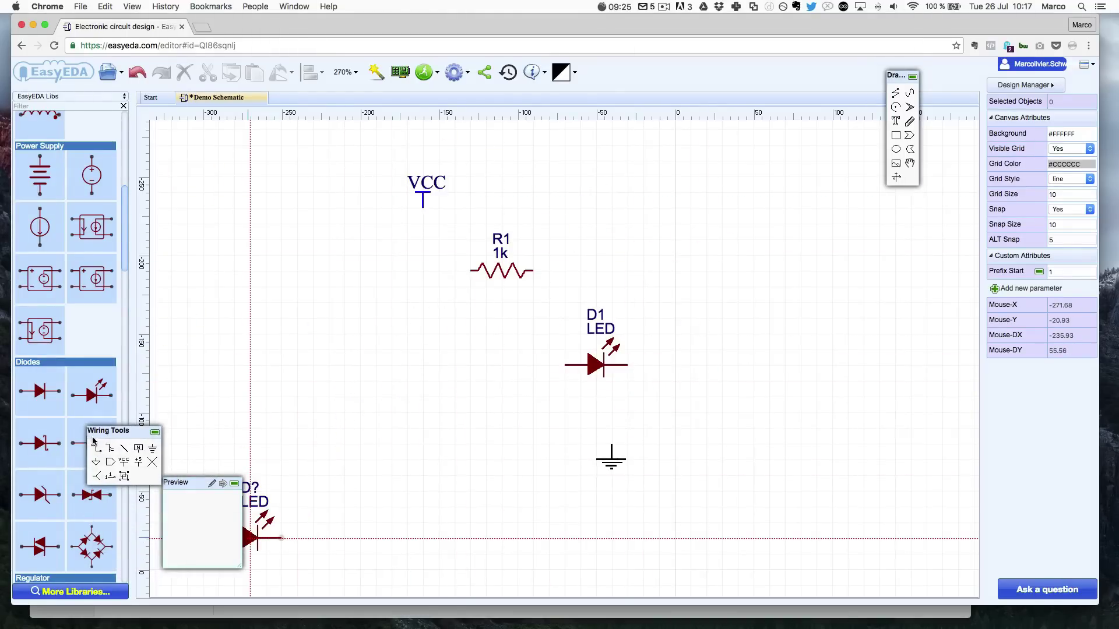
{"action": "key", "text": "Escape"}
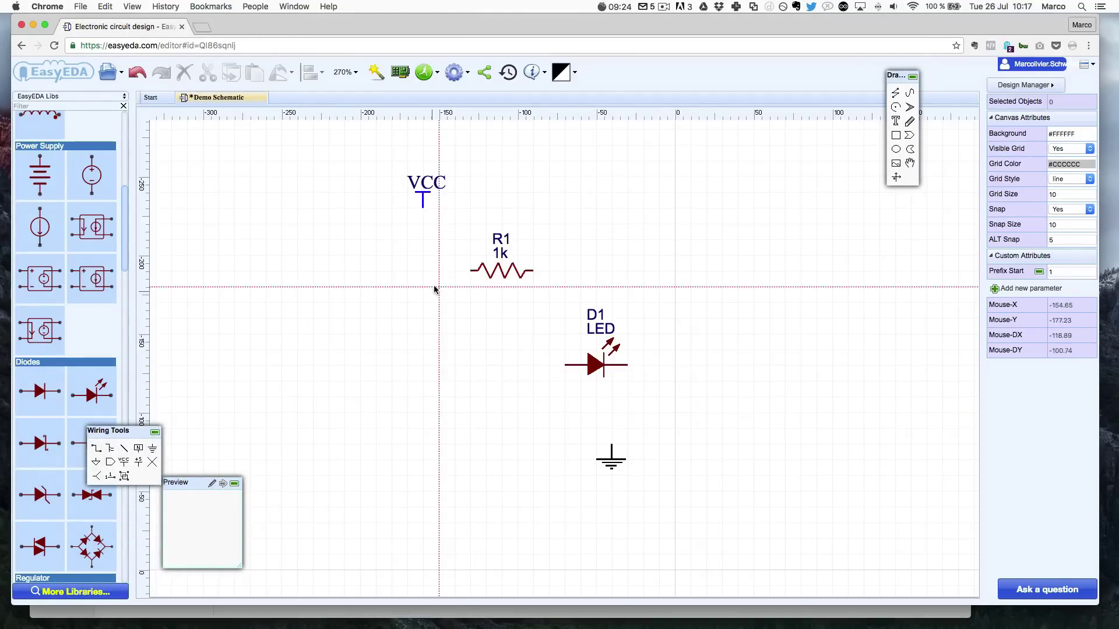
- Wire VCC to the resistor, the resistor to the LED's anode, and the LED's cathode to ground
{"action": "left_click", "coordinate": [425, 209]}
{"action": "left_click", "coordinate": [470, 270]}
{"action": "left_click", "coordinate": [533, 270]}
{"action": "left_click", "coordinate": [565, 365]}
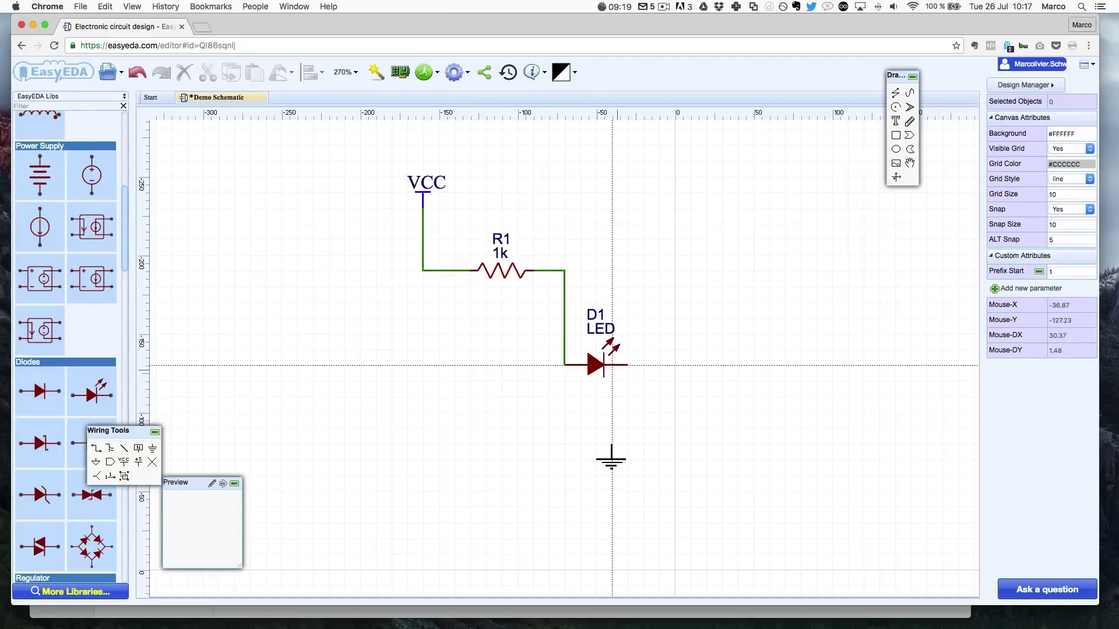
{"action": "left_click", "coordinate": [627, 365]}
{"action": "left_click", "coordinate": [659, 412]}
{"action": "left_click", "coordinate": [612, 445]}
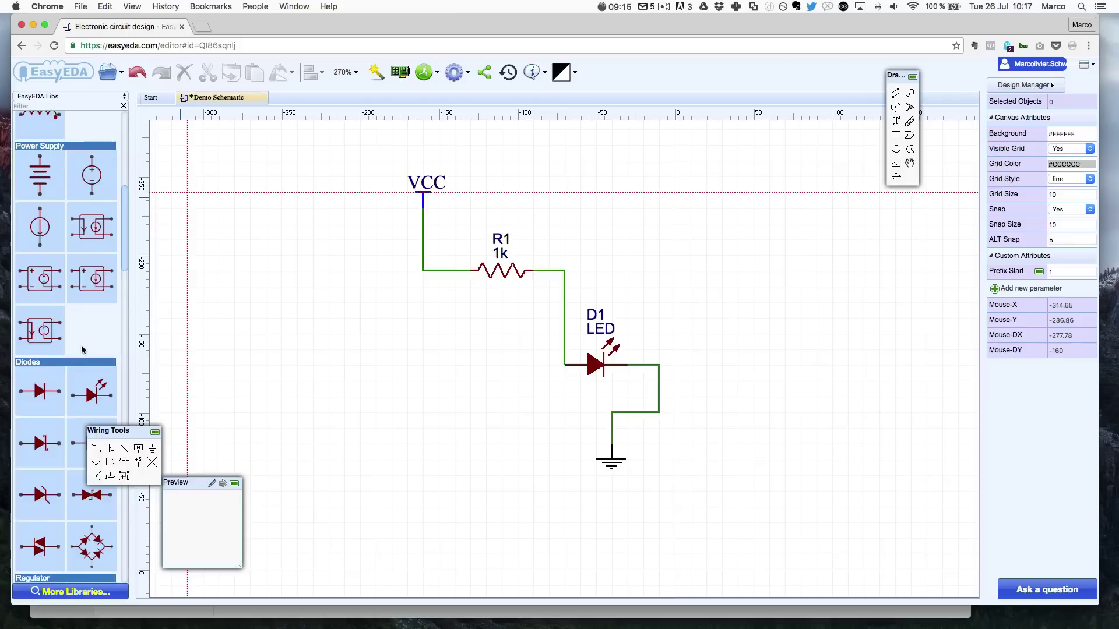
- Move the ground flag slightly down and to the right, and shift its wire's corner directly above it
{"action": "scroll", "coordinate": [82, 345], "scroll_direction": "up", "scroll_amount": 6}
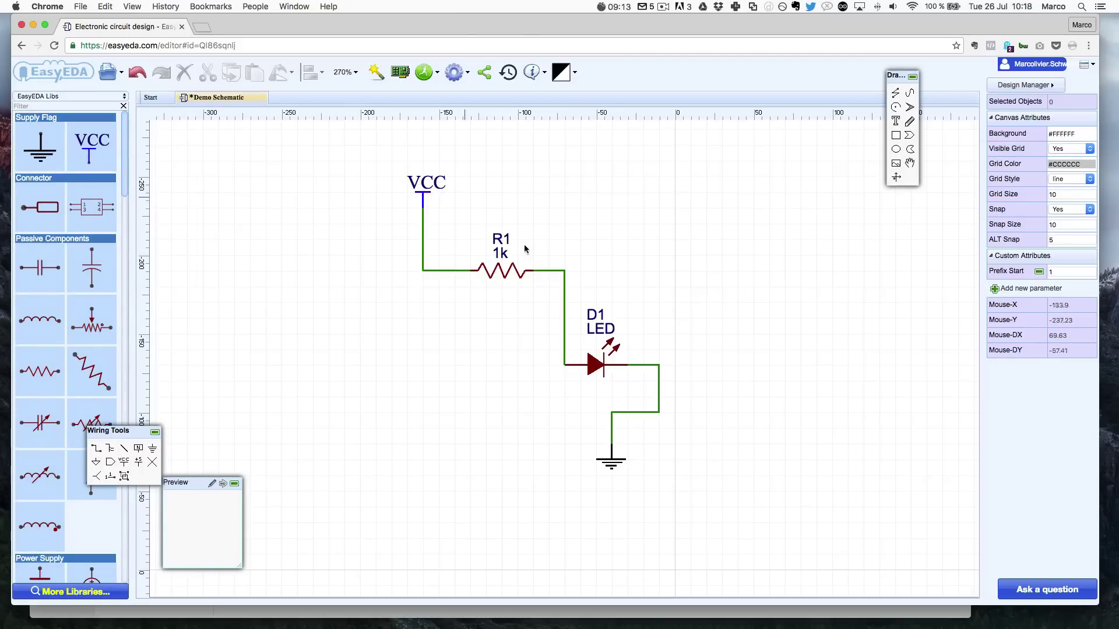
{"action": "left_click", "coordinate": [610, 464]}
{"action": "left_click_drag", "start_coordinate": [610, 463], "coordinate": [643, 472]}
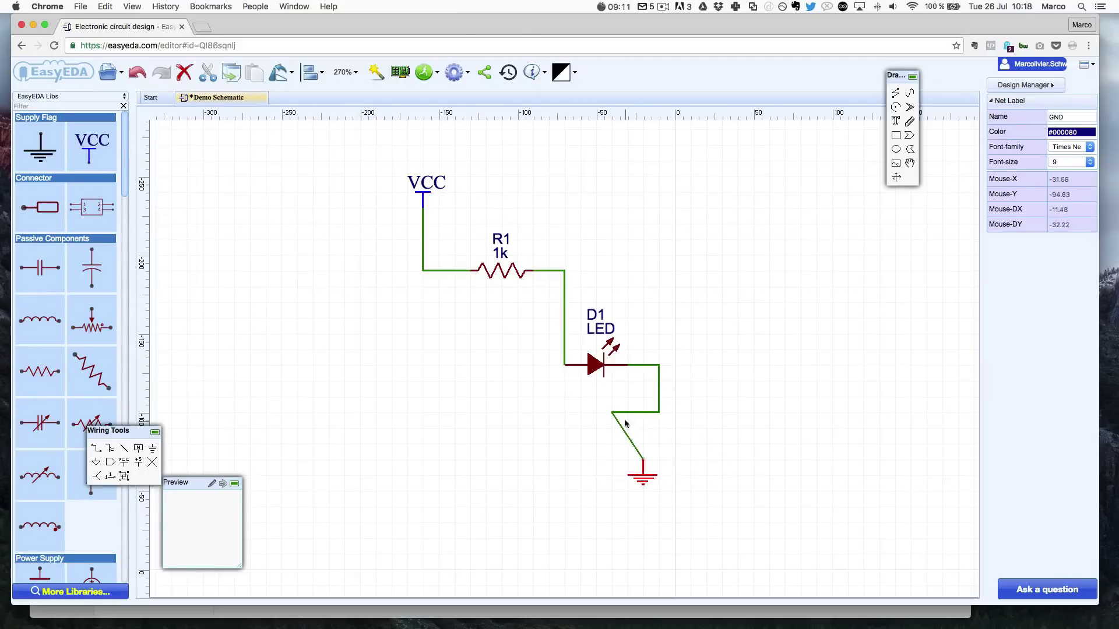
{"action": "left_click_drag", "start_coordinate": [615, 414], "coordinate": [643, 413]}
{"action": "left_click", "coordinate": [716, 452]}
{"action": "left_click", "coordinate": [660, 406]}
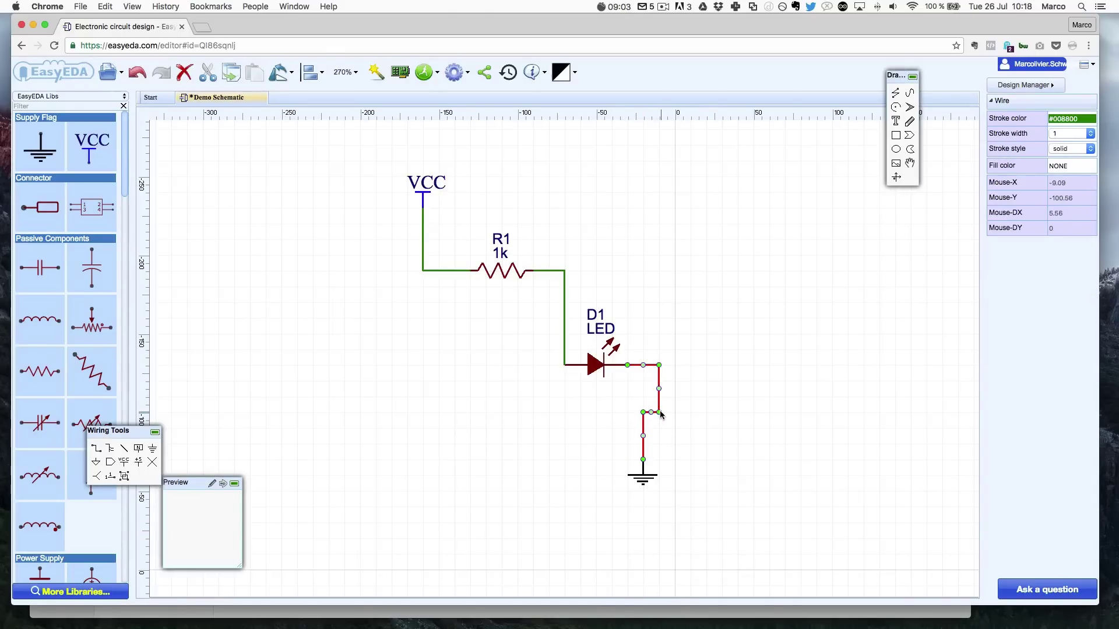
{"action": "left_click", "coordinate": [571, 468]}
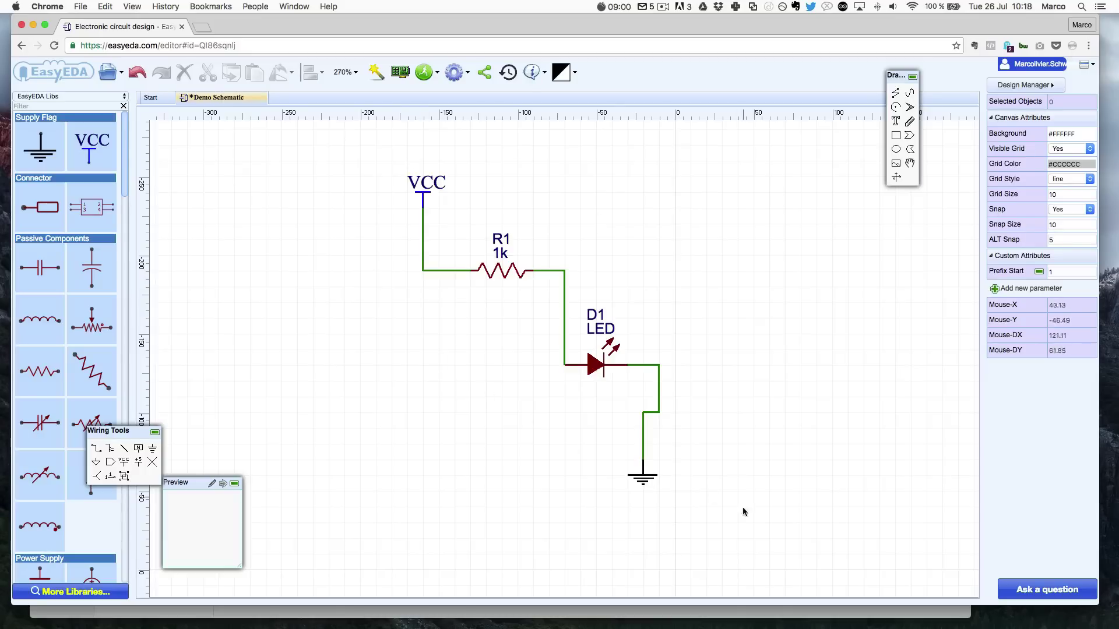
- Set the value of resistor R1 to 220
{"action": "left_click", "coordinate": [503, 274]}
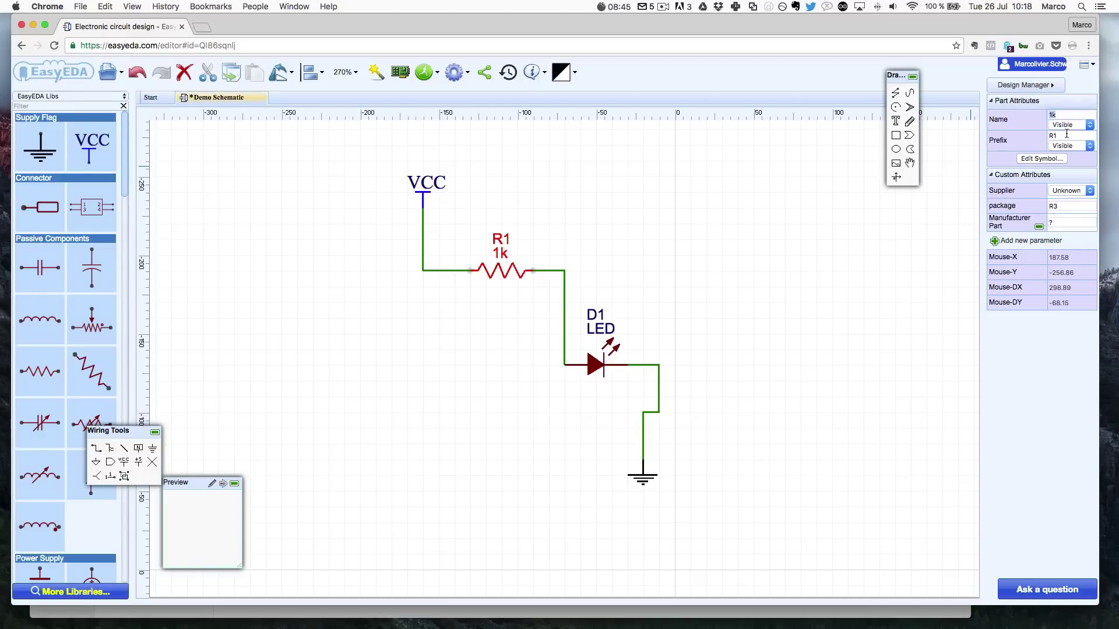
{"action": "type", "text": "220"}
{"action": "key", "text": "Return"}
{"action": "left_click", "coordinate": [855, 207]}
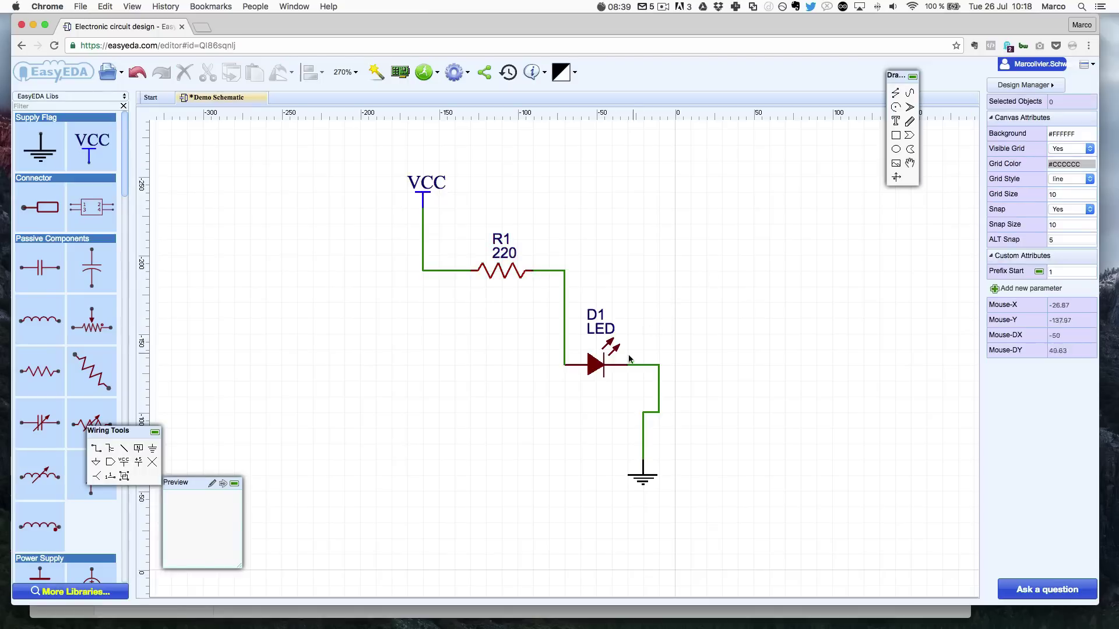
- Try an olive colour on the LED name label above the diode, and undo the colour change
{"action": "left_click", "coordinate": [609, 340]}
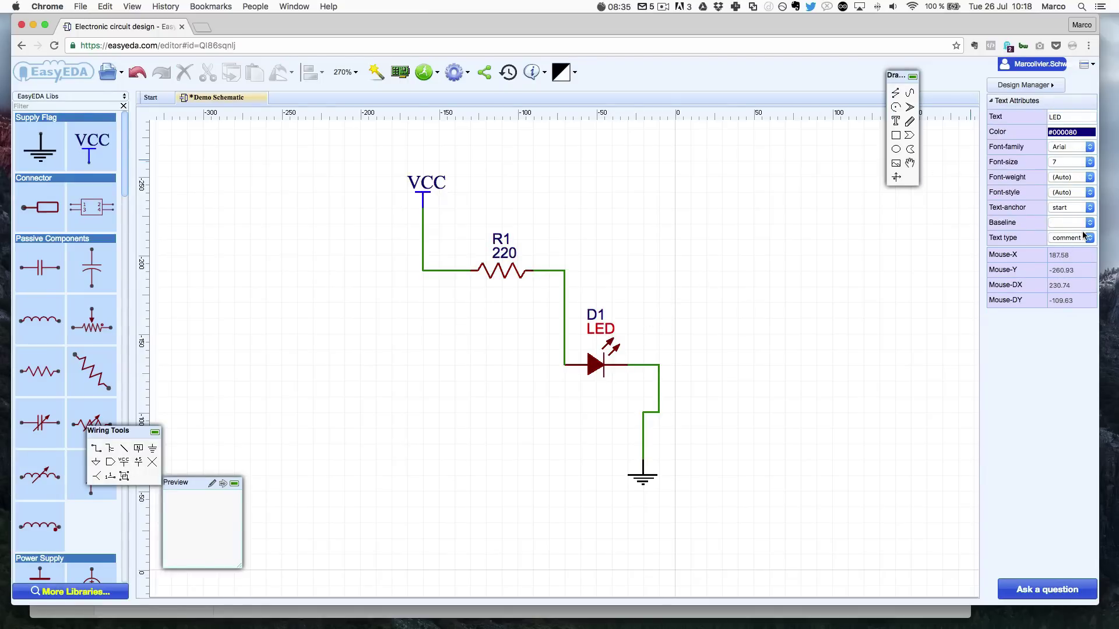
{"action": "left_click", "coordinate": [1071, 132]}
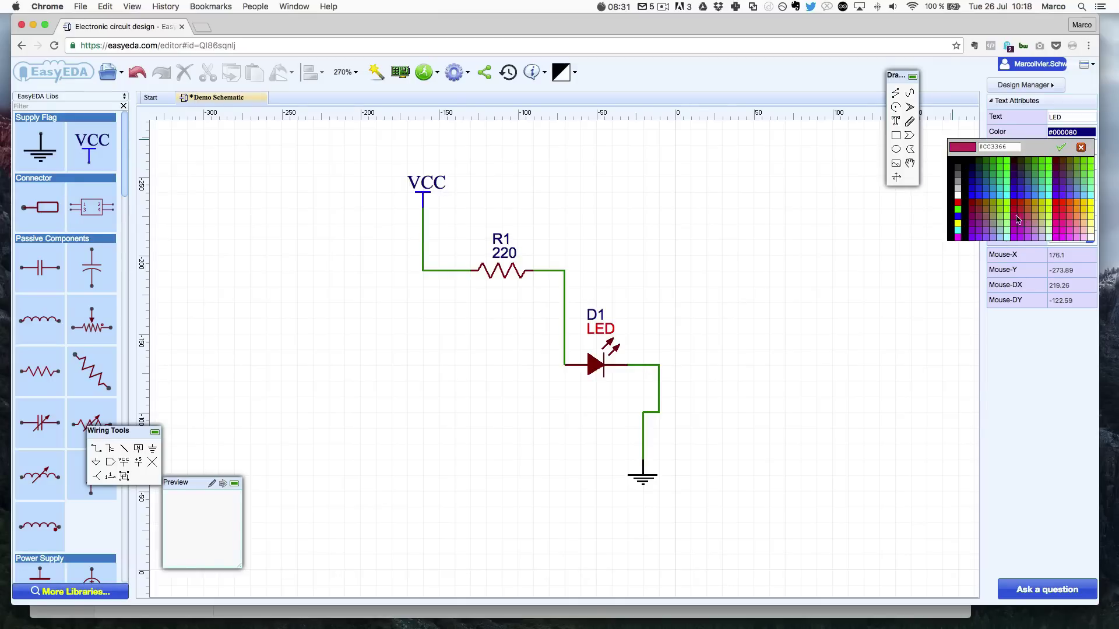
{"action": "left_click", "coordinate": [988, 220]}
{"action": "left_click", "coordinate": [770, 220]}
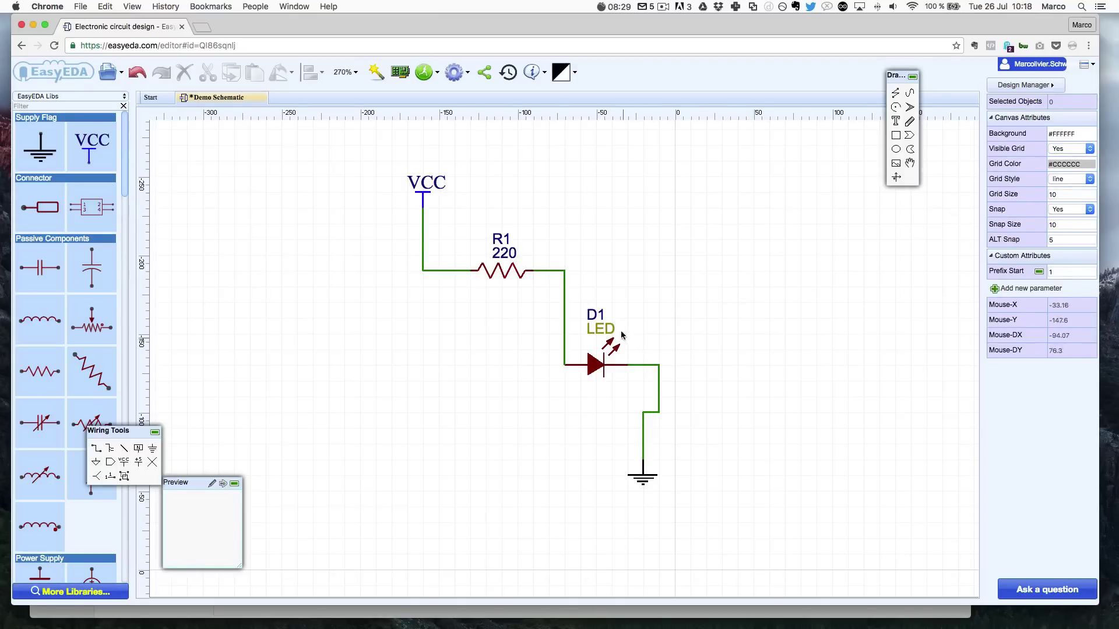
{"action": "key", "text": "super+z"}
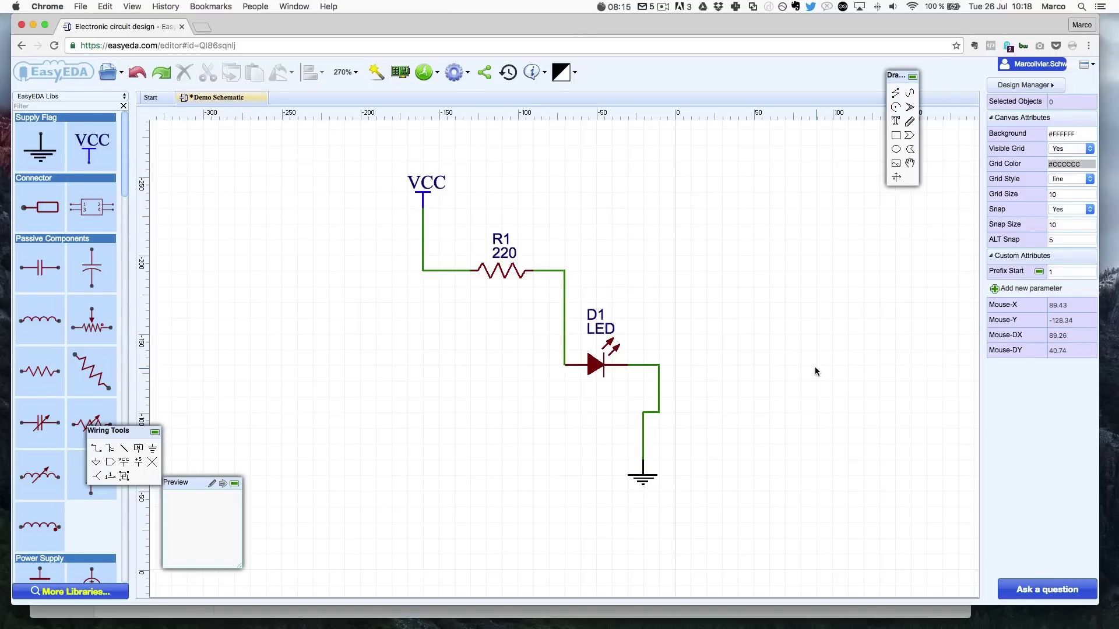
- Look through the part categories of the EasyEDA Libs, from passive components to switches and miscellaneous parts
{"action": "scroll", "coordinate": [47, 482], "scroll_direction": "down", "scroll_amount": 10}
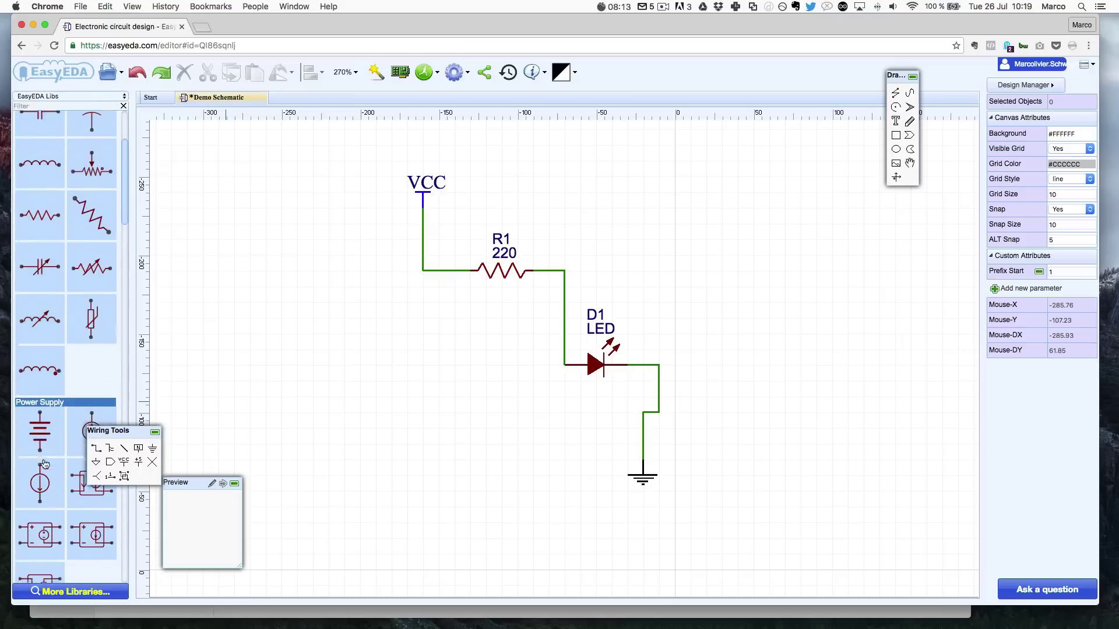
{"action": "scroll", "coordinate": [49, 461], "scroll_direction": "down", "scroll_amount": 12}
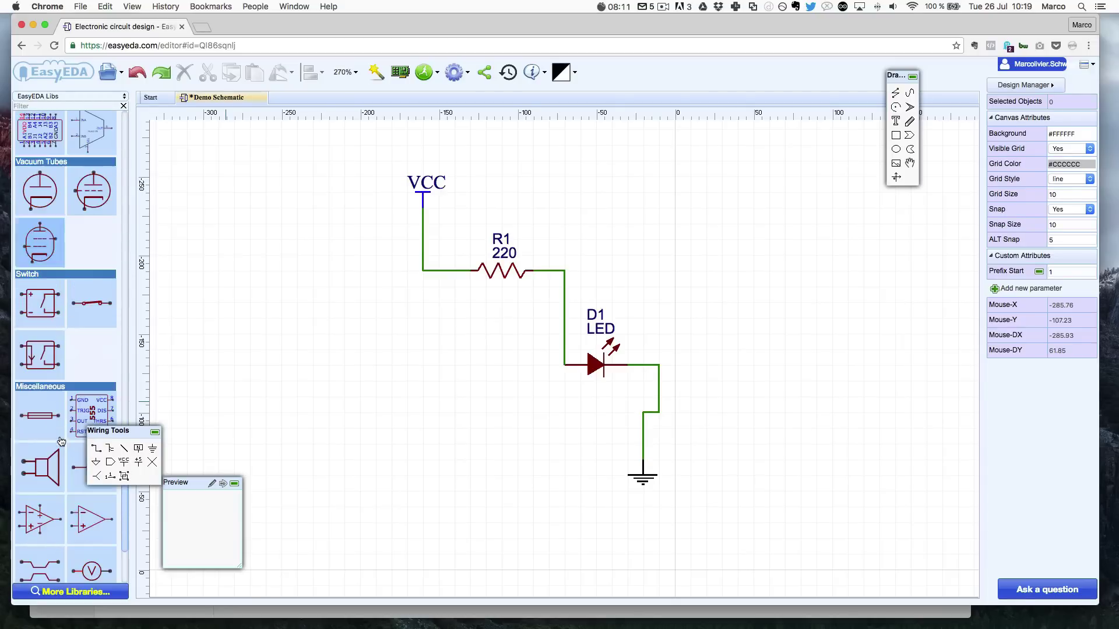
{"action": "scroll", "coordinate": [58, 465], "scroll_direction": "up", "scroll_amount": 20}
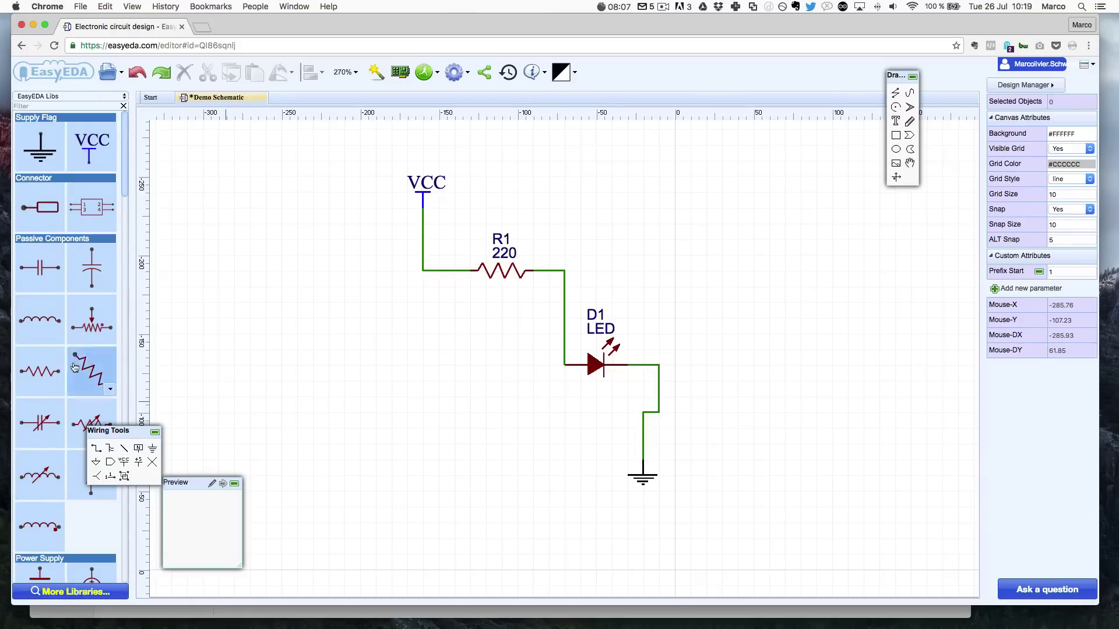
{"action": "scroll", "coordinate": [64, 183], "scroll_direction": "down", "scroll_amount": 10}
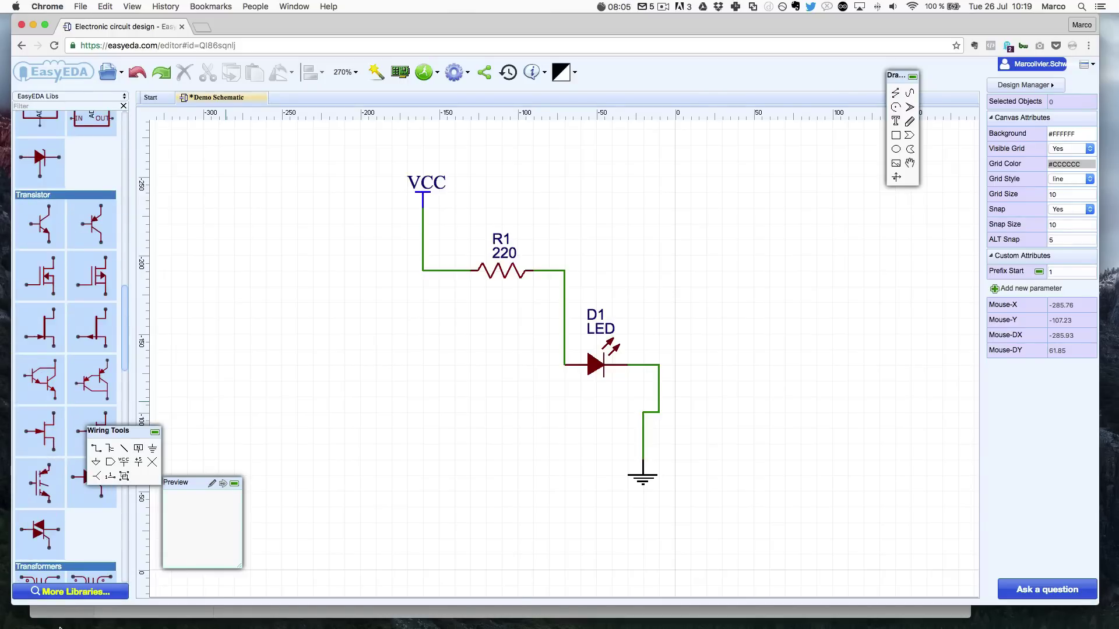
- Open the extended component library and review the relays offered by SeeedStudio
{"action": "left_click", "coordinate": [72, 592]}
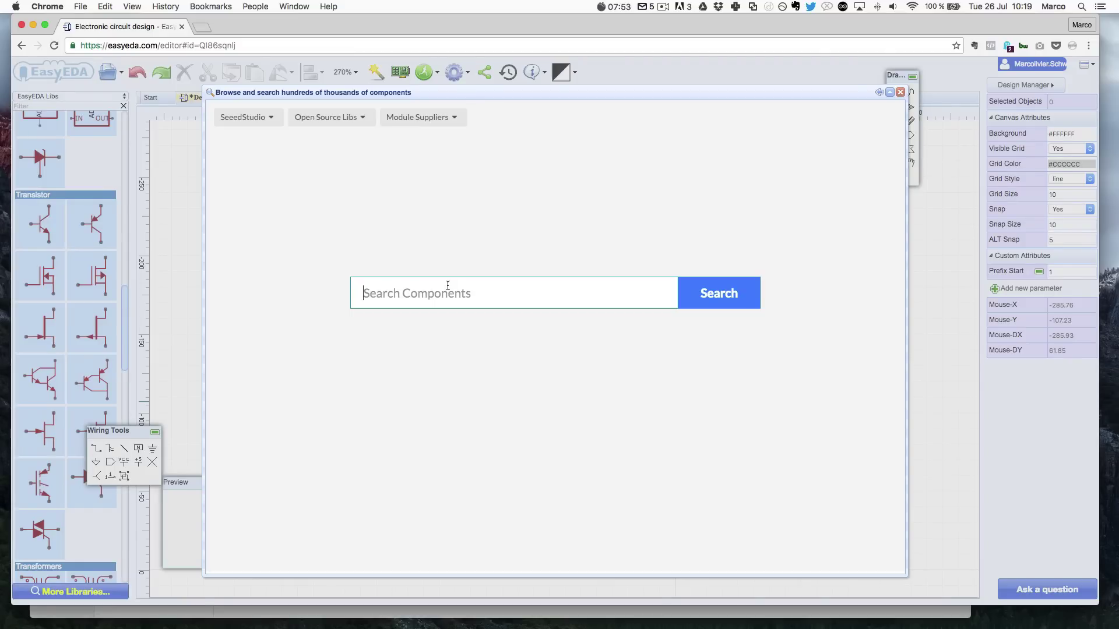
{"action": "left_click", "coordinate": [270, 119]}
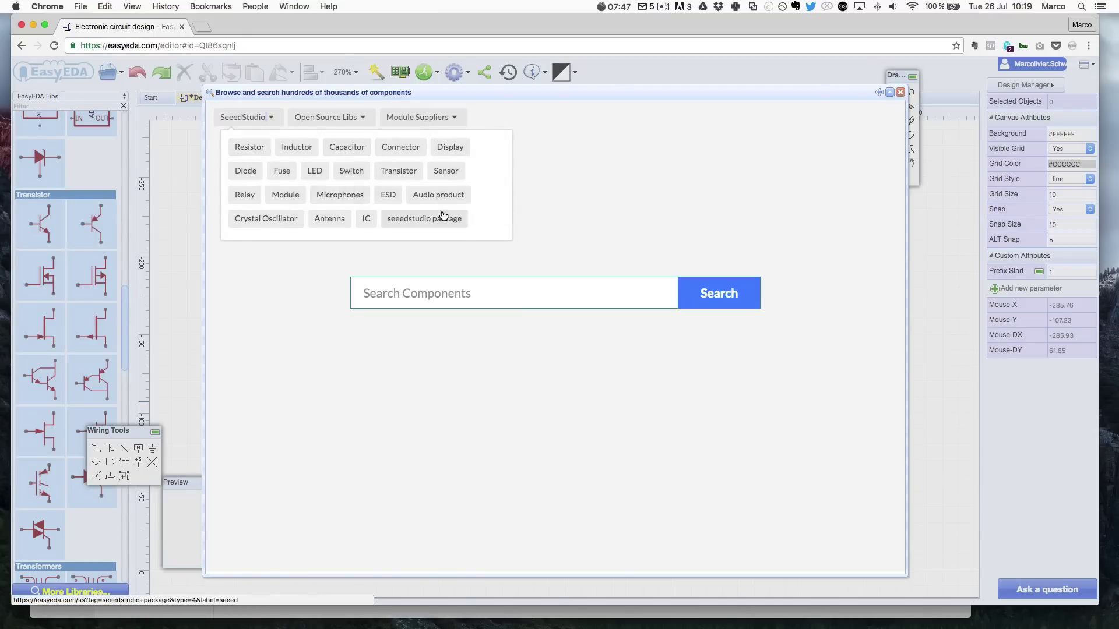
{"action": "left_click", "coordinate": [236, 197]}
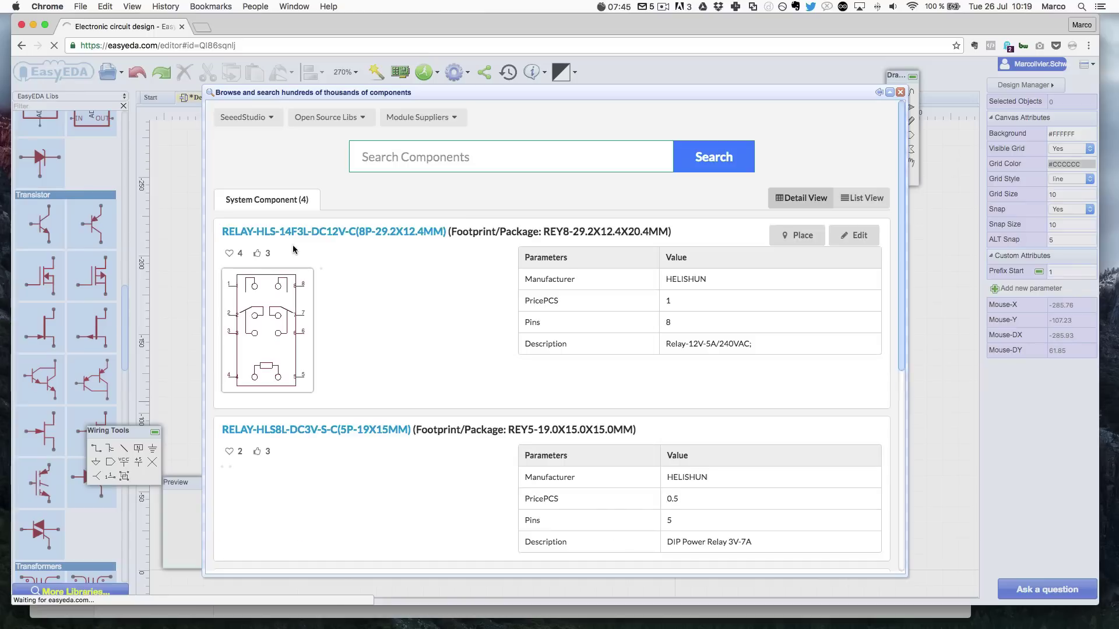
{"action": "scroll", "coordinate": [410, 237], "scroll_direction": "down", "scroll_amount": 3}
{"action": "scroll", "coordinate": [410, 237], "scroll_direction": "down", "scroll_amount": 3}
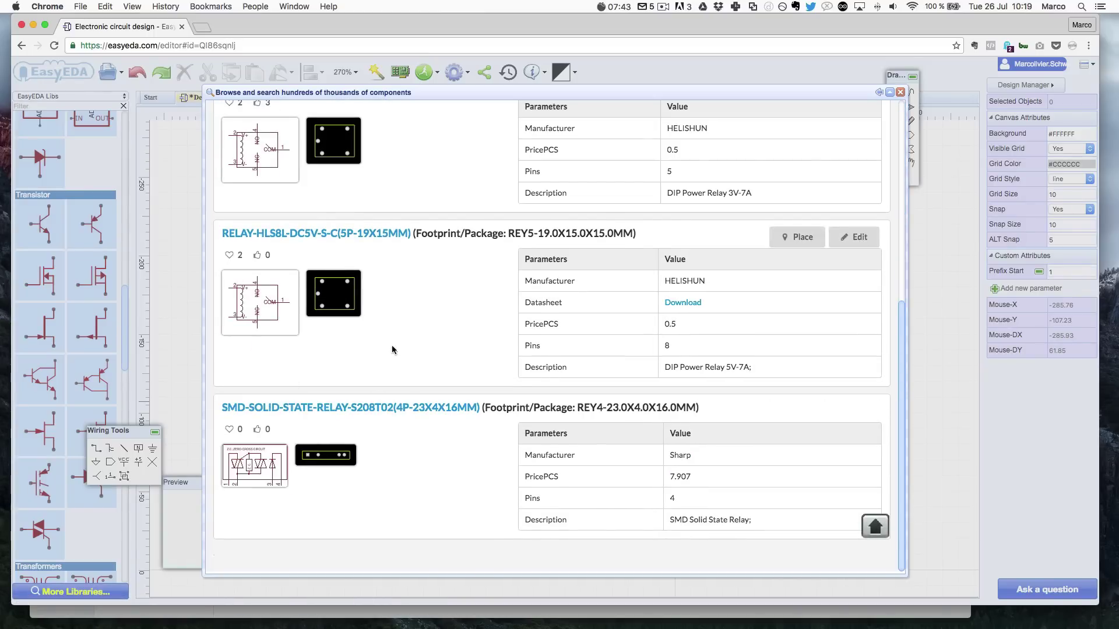
{"action": "scroll", "coordinate": [400, 336], "scroll_direction": "up", "scroll_amount": 7}
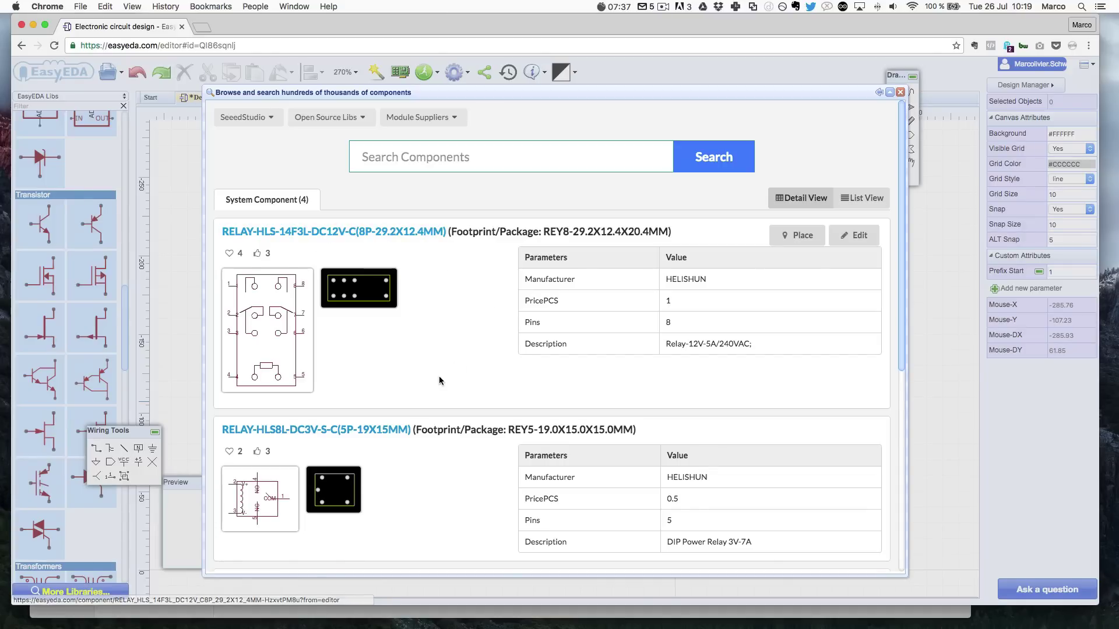
- Place the HLS-14F3L-DC12V-C relay on the empty canvas beside the LED circuit, and delete it again
{"action": "left_click", "coordinate": [797, 236]}
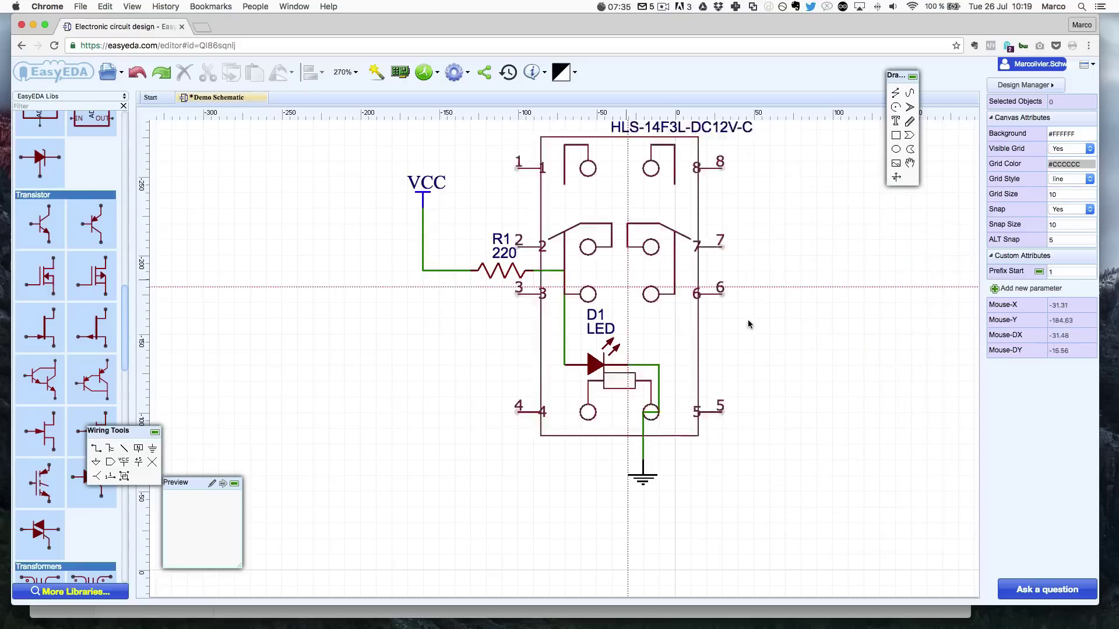
{"action": "left_click", "coordinate": [848, 366]}
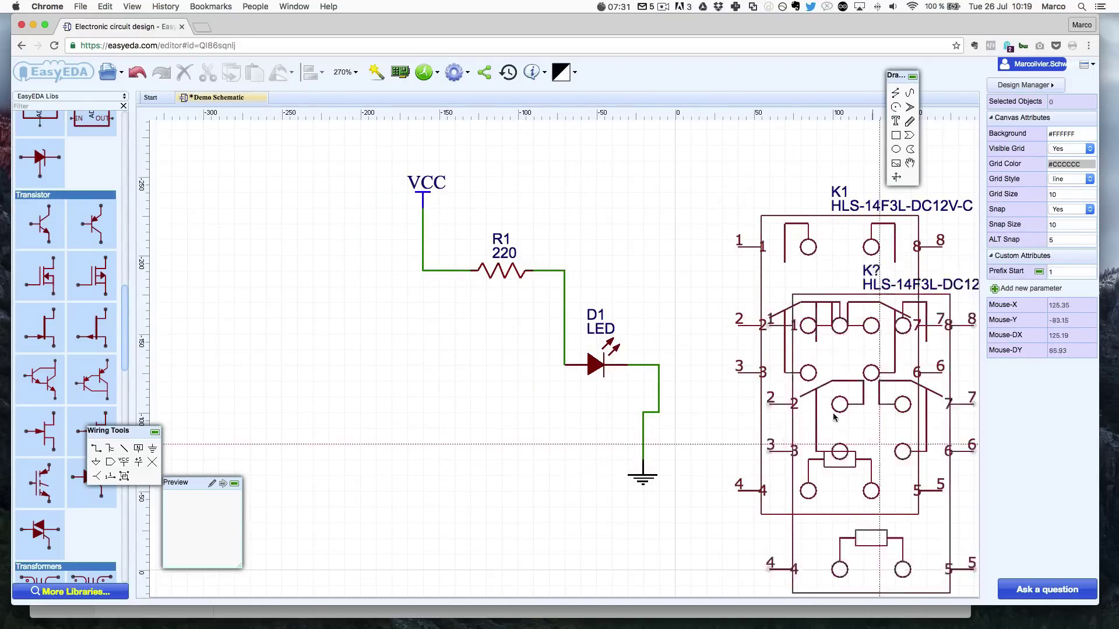
{"action": "key", "text": "Escape"}
{"action": "left_click", "coordinate": [826, 434]}
{"action": "key", "text": "Delete"}
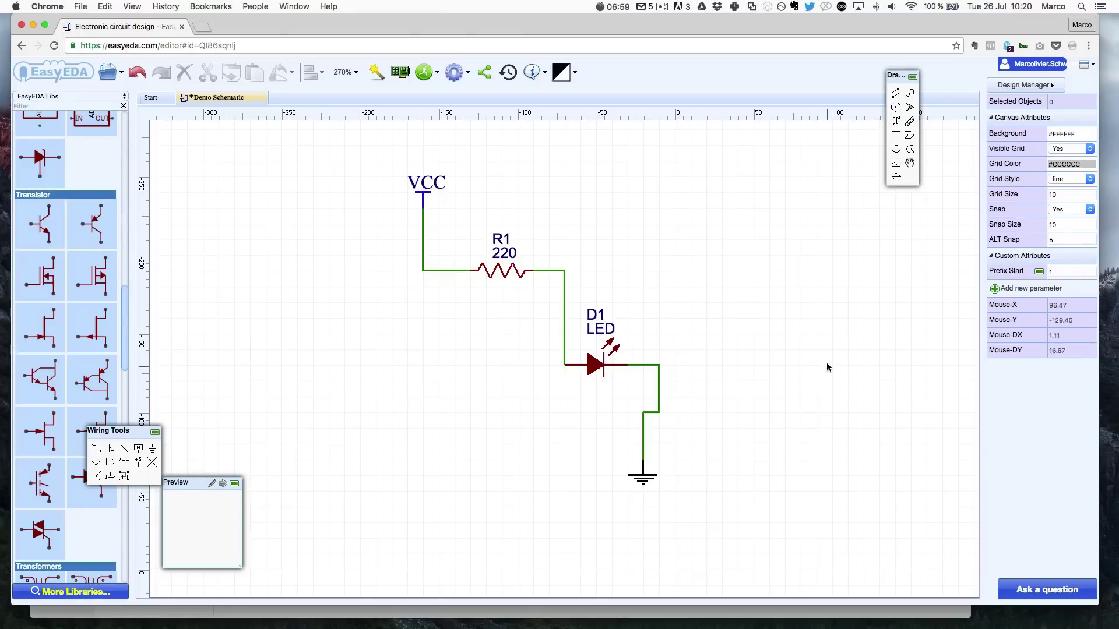
- Save the schematic and open the simulation settings for running the current document
{"action": "key", "text": "ctrl+s"}
{"action": "left_click", "coordinate": [424, 72]}
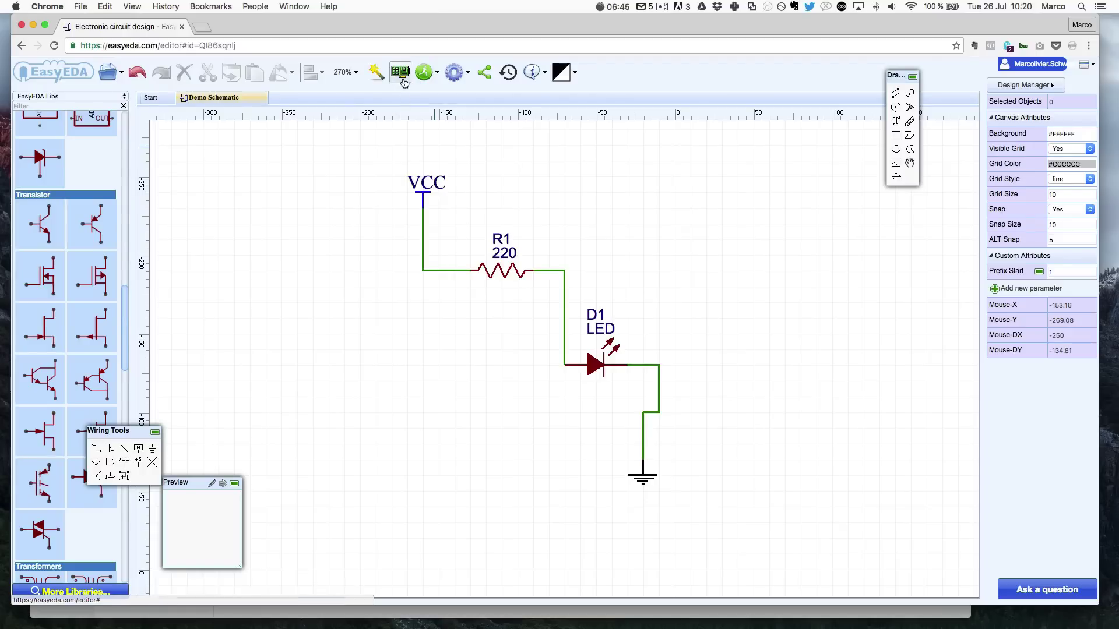
{"action": "mouse_move", "coordinate": [423, 73]}
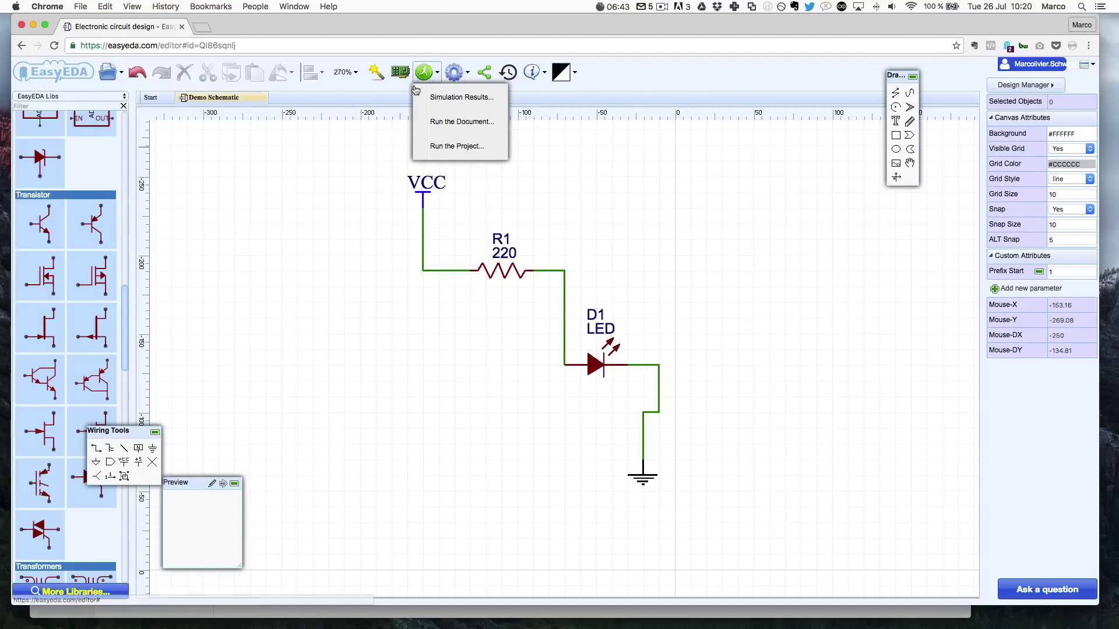
{"action": "left_click", "coordinate": [463, 132]}
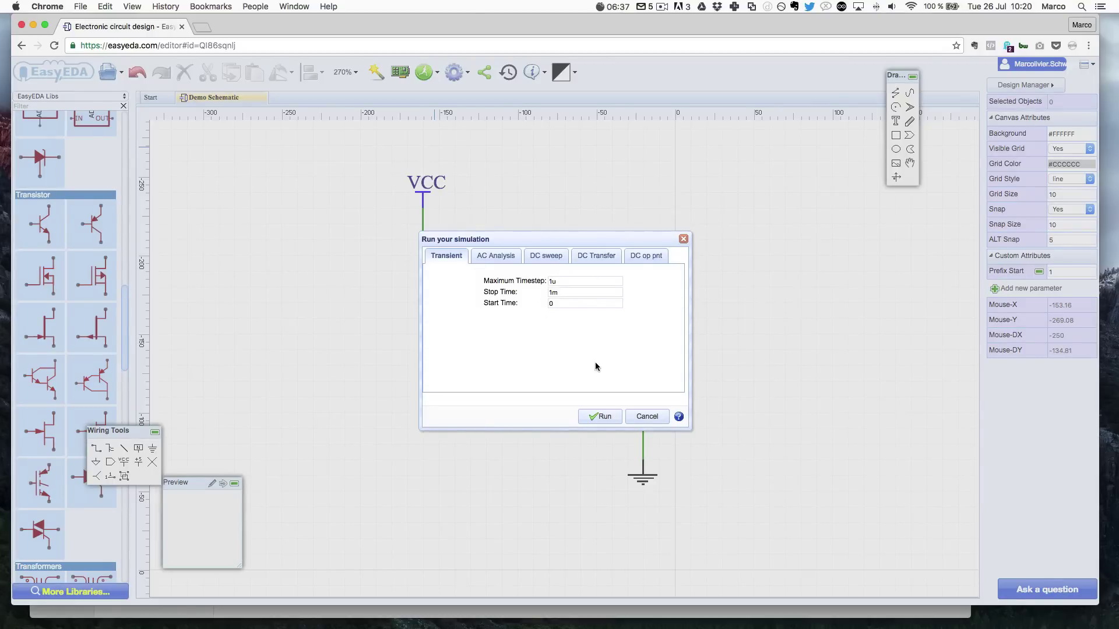
- Review the simulation settings for AC Analysis, Transient, DC sweep, DC Transfer and DC op pnt
{"action": "left_click", "coordinate": [505, 260]}
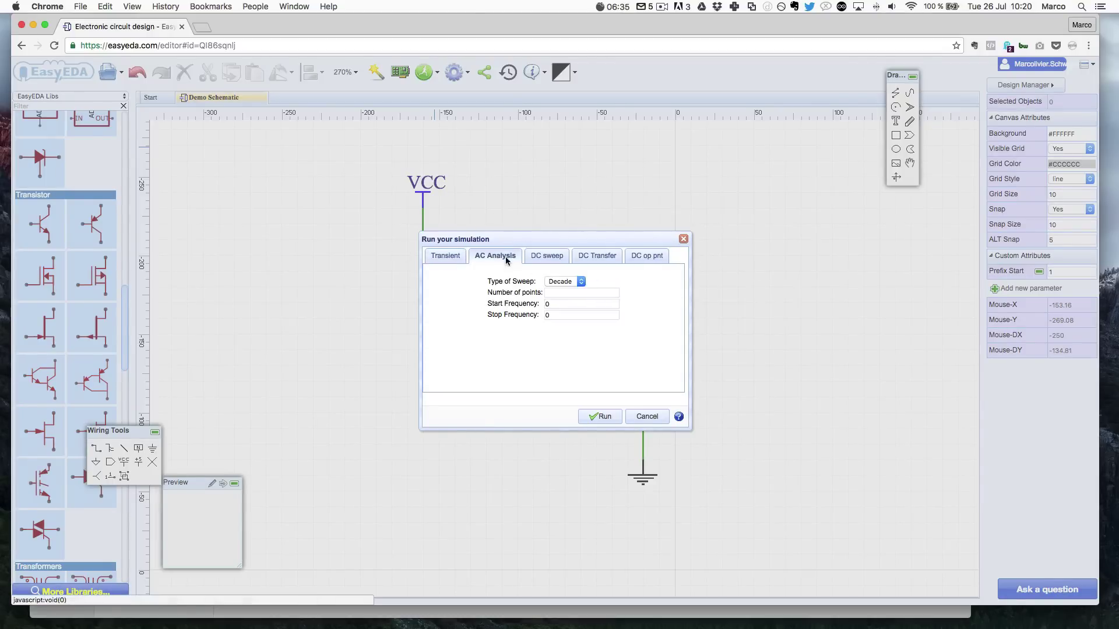
{"action": "left_click", "coordinate": [438, 255]}
{"action": "left_click", "coordinate": [516, 256]}
{"action": "left_click", "coordinate": [547, 256]}
{"action": "left_click", "coordinate": [586, 257]}
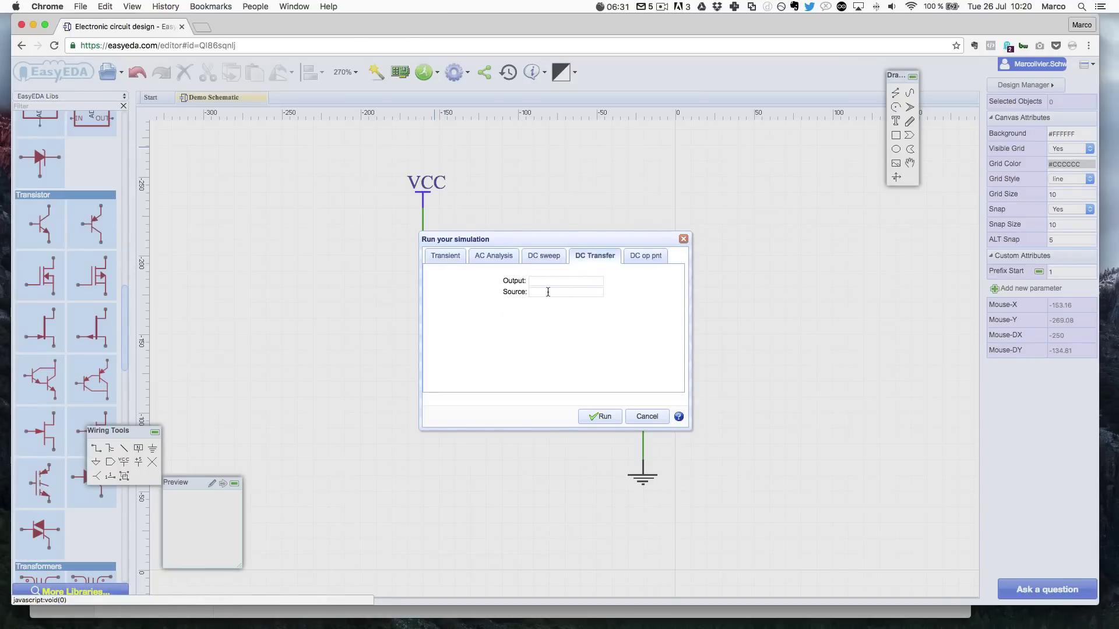
{"action": "left_click", "coordinate": [643, 257]}
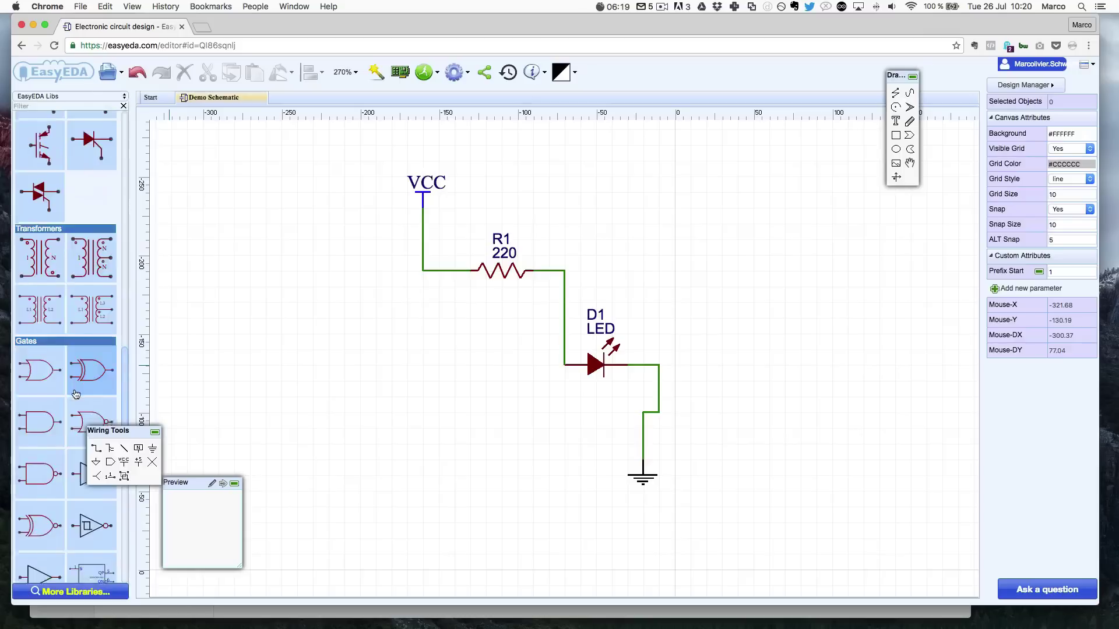
- Locate the ammeter among the Miscellaneous parts and check the attributes of the VCC flag
{"action": "scroll", "coordinate": [88, 379], "scroll_direction": "down", "scroll_amount": 5}
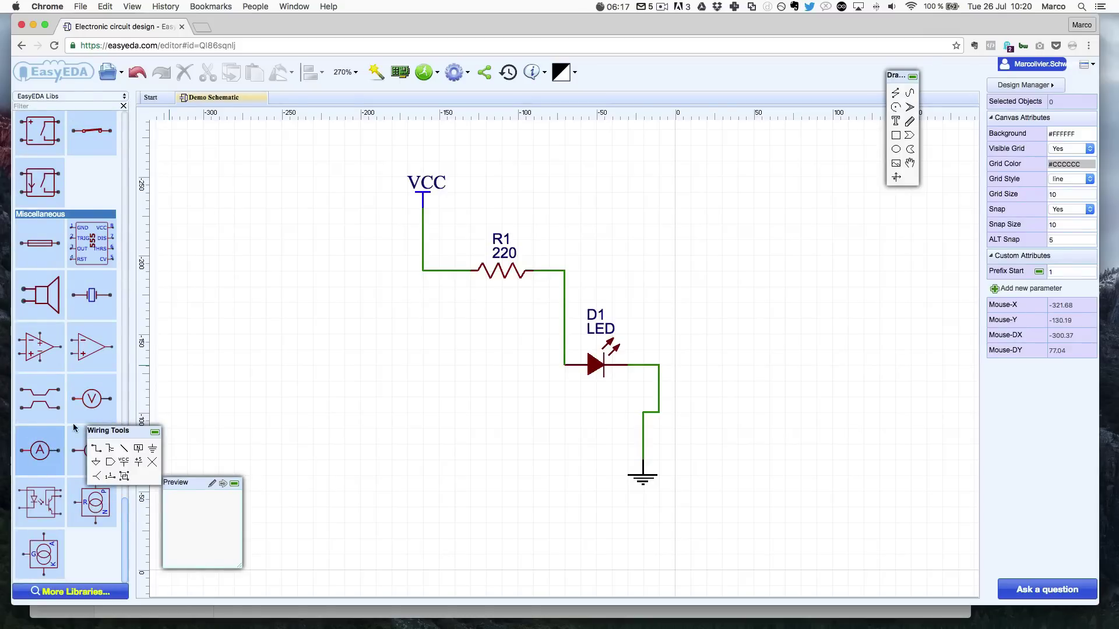
{"action": "left_click_drag", "start_coordinate": [73, 428], "coordinate": [475, 331]}
{"action": "left_click", "coordinate": [550, 351]}
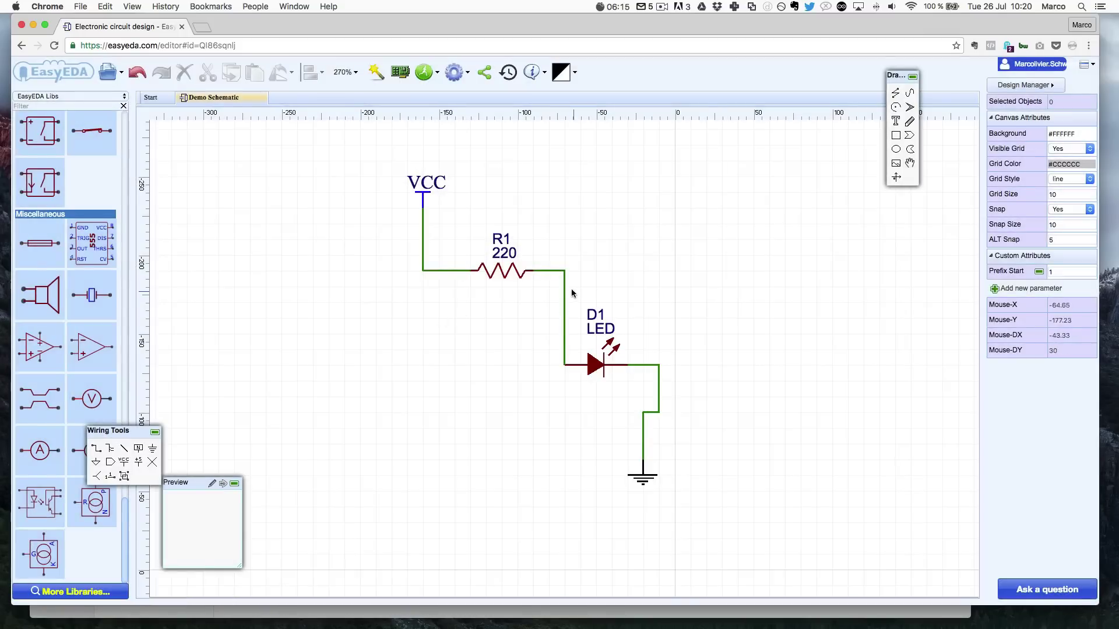
{"action": "left_click", "coordinate": [426, 183]}
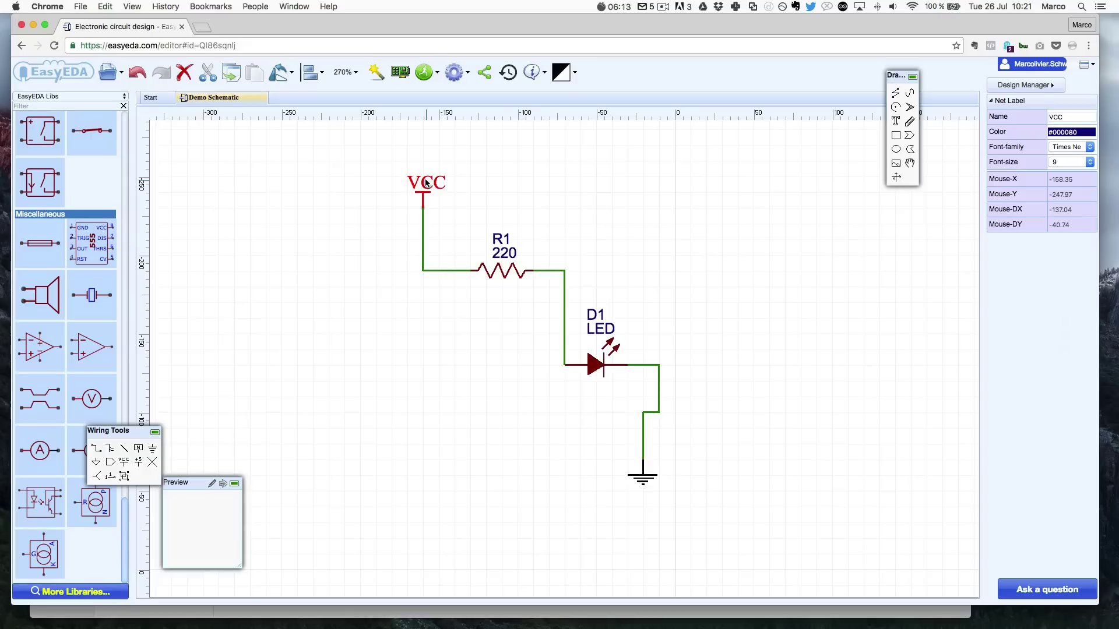
{"action": "left_click", "coordinate": [443, 352]}
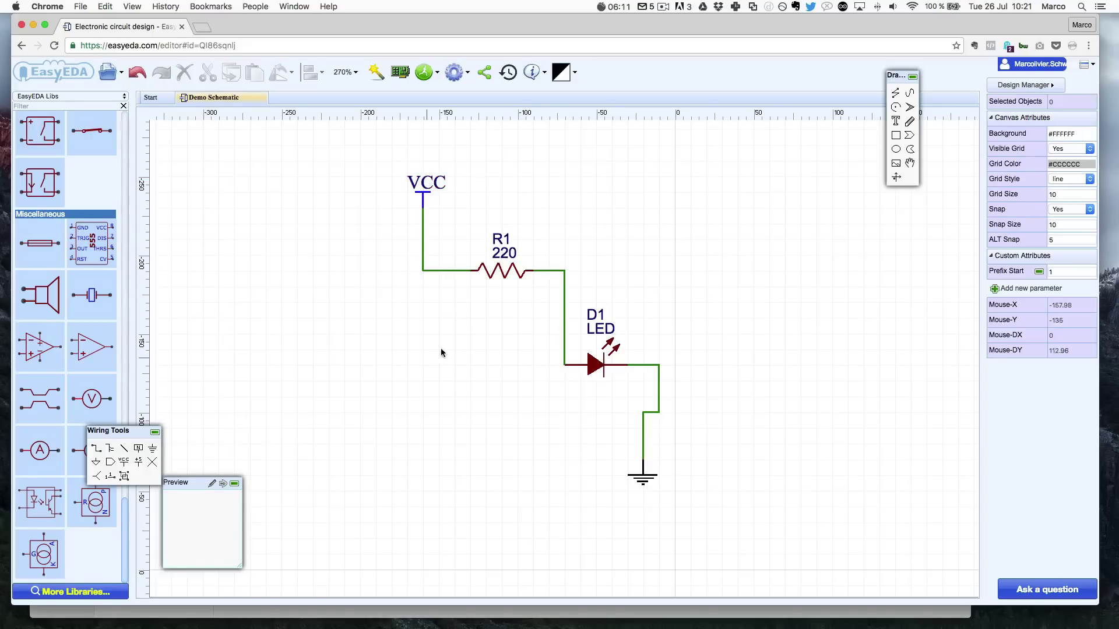
- Delete the wire between the resistor and the LED, and place an ammeter just below the resistor
{"action": "left_click", "coordinate": [564, 350]}
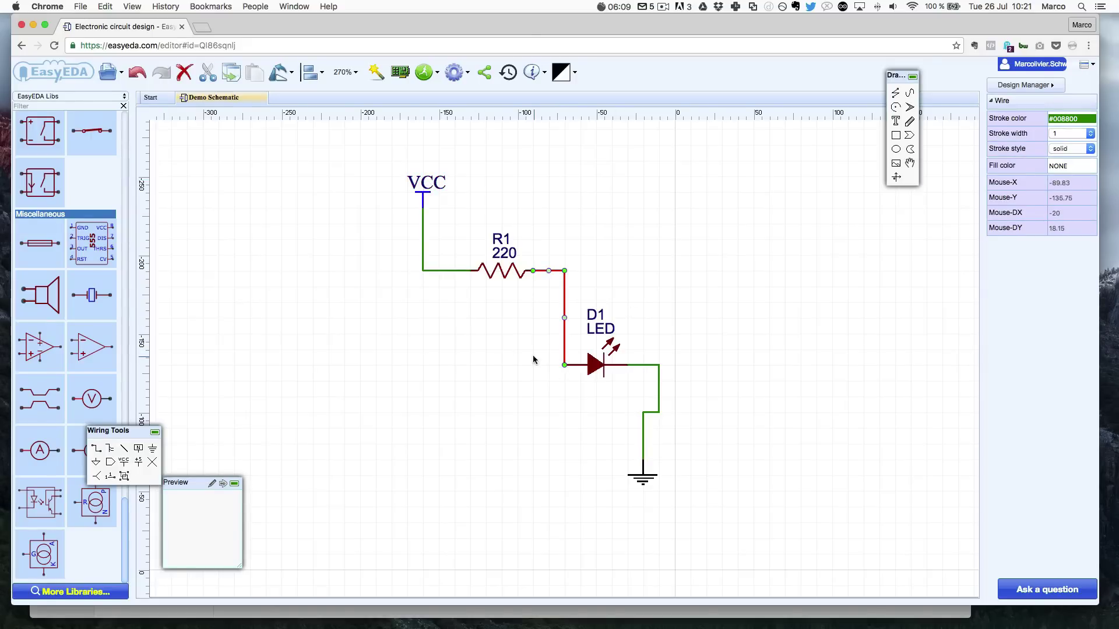
{"action": "key", "text": "Delete"}
{"action": "left_click_drag", "start_coordinate": [42, 452], "coordinate": [519, 341]}
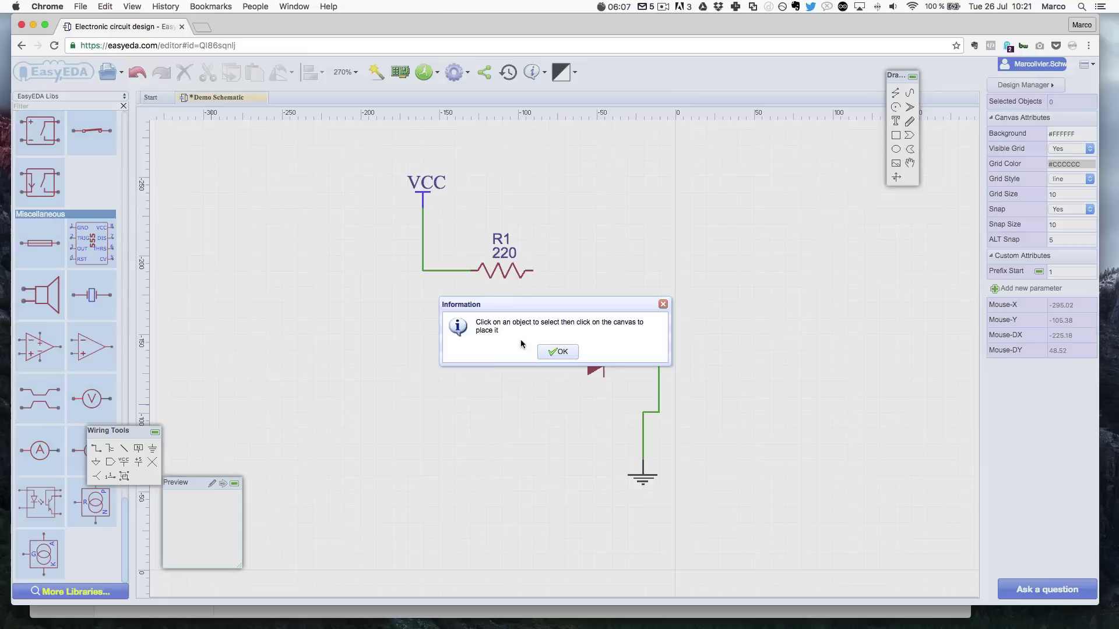
{"action": "left_click", "coordinate": [553, 357]}
{"action": "left_click", "coordinate": [40, 450]}
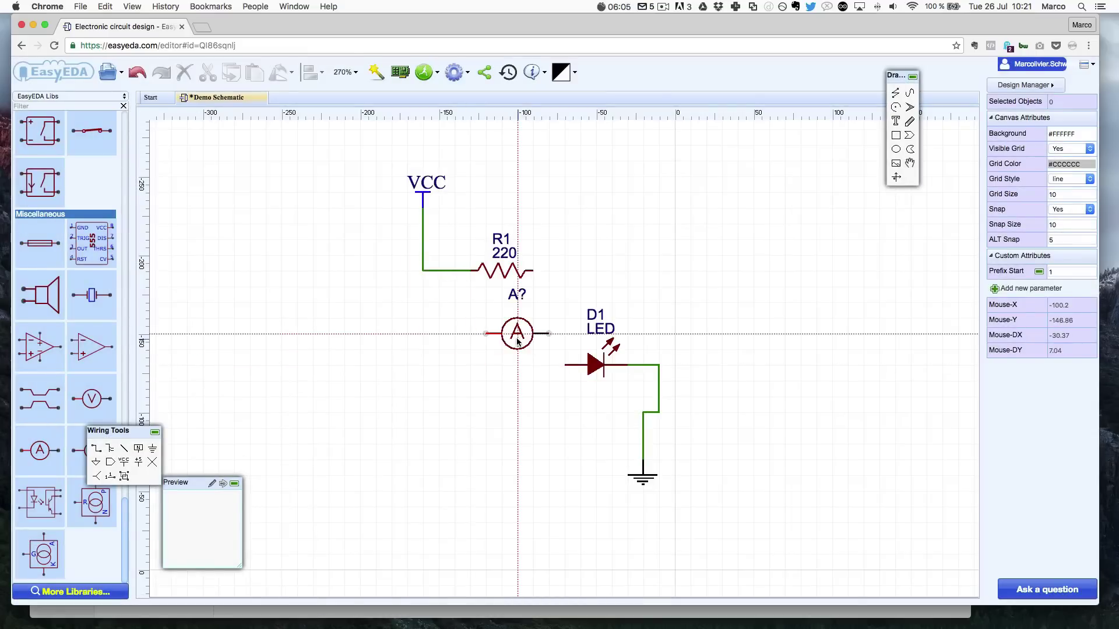
{"action": "left_click", "coordinate": [521, 332]}
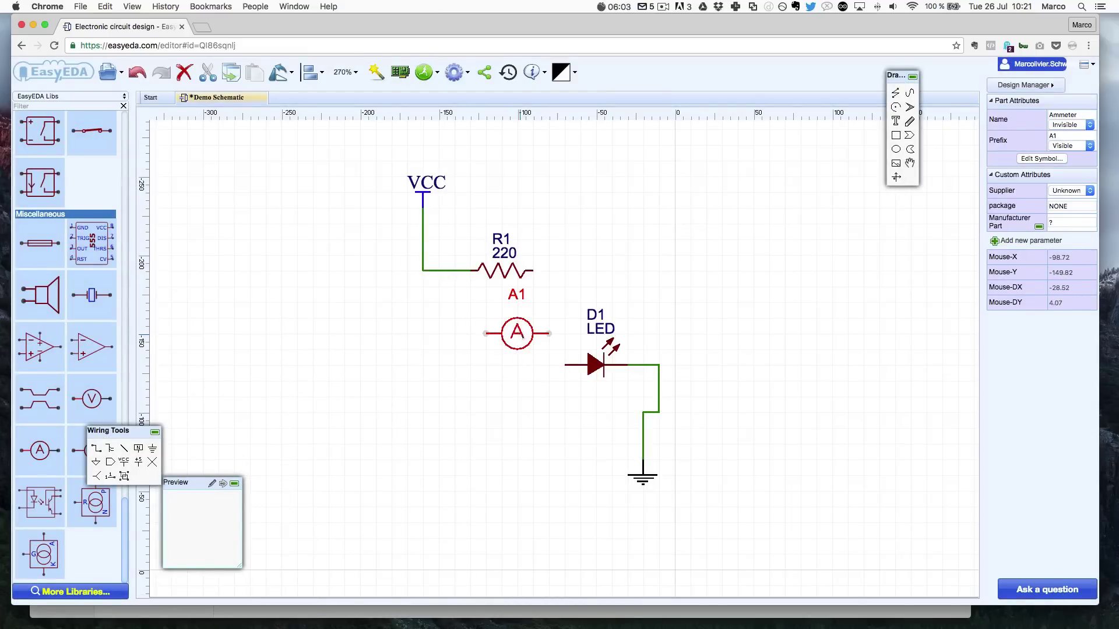
- Rotate the ammeter to vertical with its positive pin up, and move it between the resistor's free end and the LED's anode
{"action": "key", "text": "space"}
{"action": "key", "text": "space"}
{"action": "key", "text": "space"}
{"action": "left_click_drag", "start_coordinate": [521, 334], "coordinate": [556, 324]}
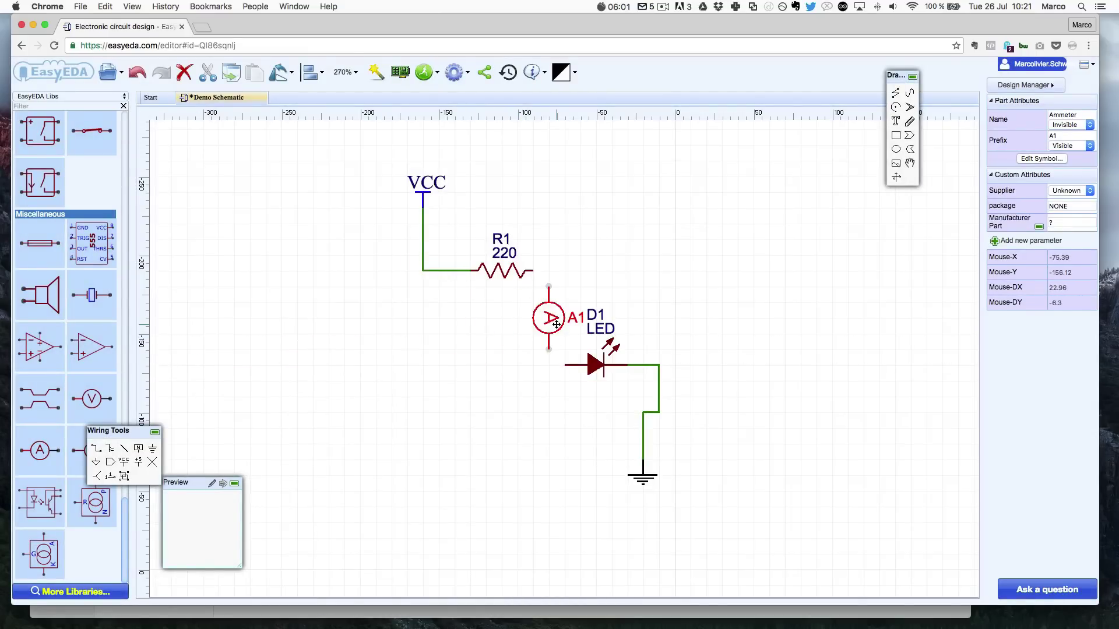
{"action": "left_click", "coordinate": [568, 262]}
- Wire the ammeter in series between the resistor's free end and the LED's anode
{"action": "left_click", "coordinate": [96, 448]}
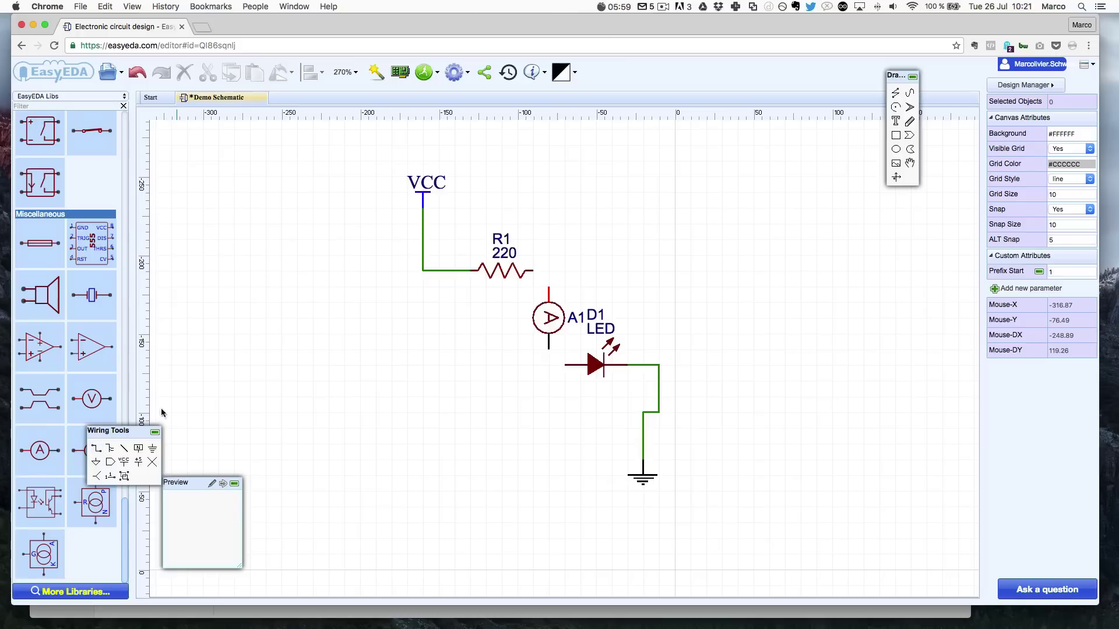
{"action": "left_click", "coordinate": [532, 271]}
{"action": "double_click", "coordinate": [548, 288]}
{"action": "left_click", "coordinate": [548, 349]}
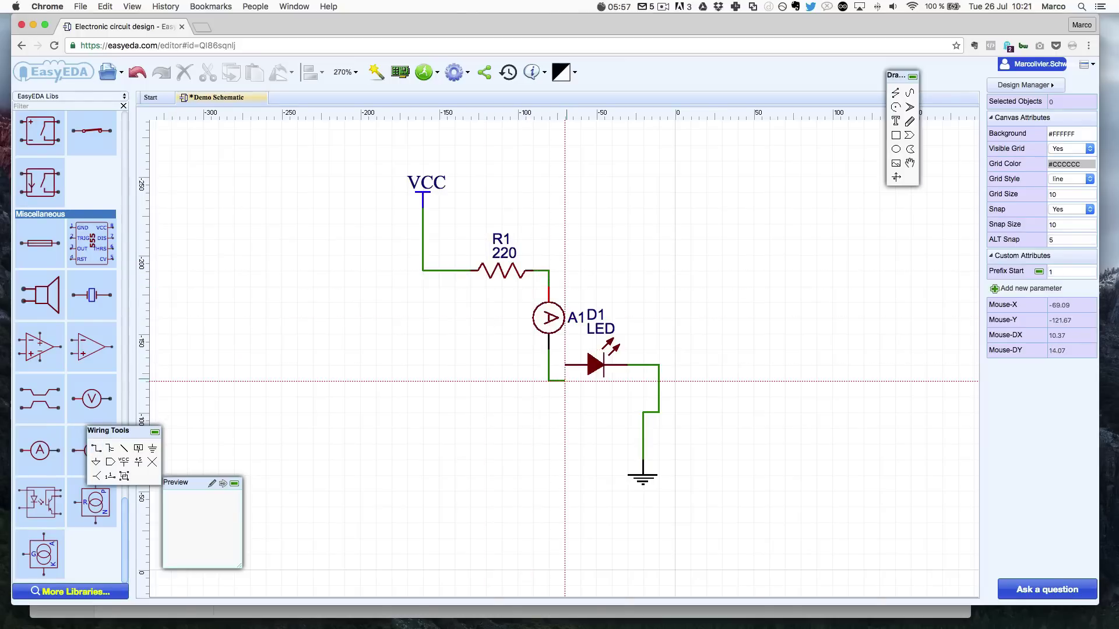
{"action": "double_click", "coordinate": [565, 365]}
{"action": "key", "text": "Escape"}
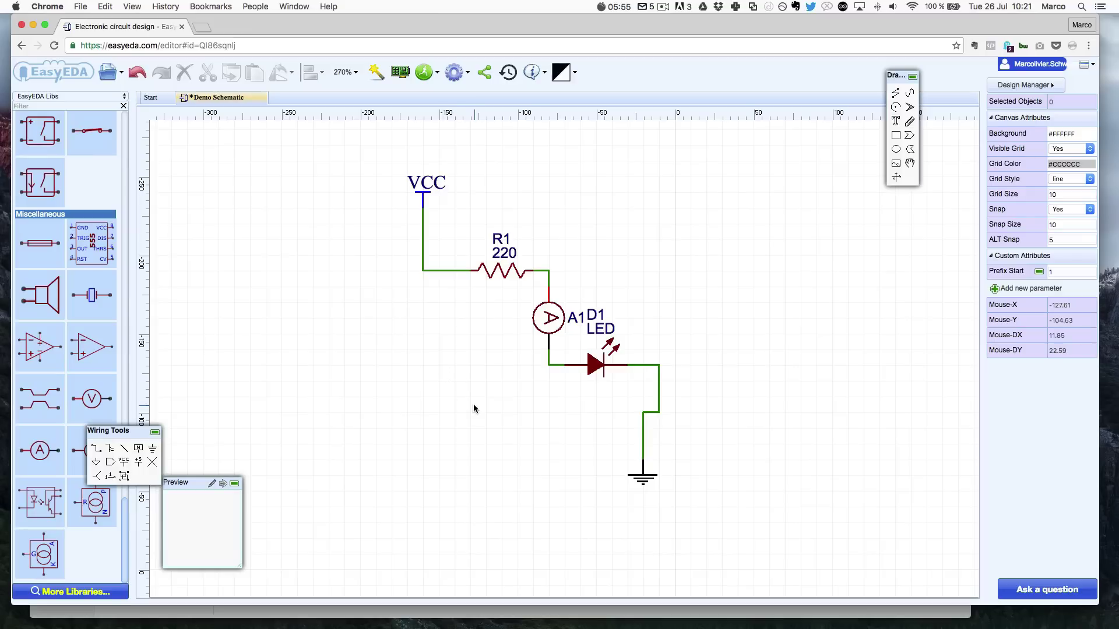
- Save the schematic and run a DC op pnt simulation of the document
{"action": "key", "text": "ctrl+s"}
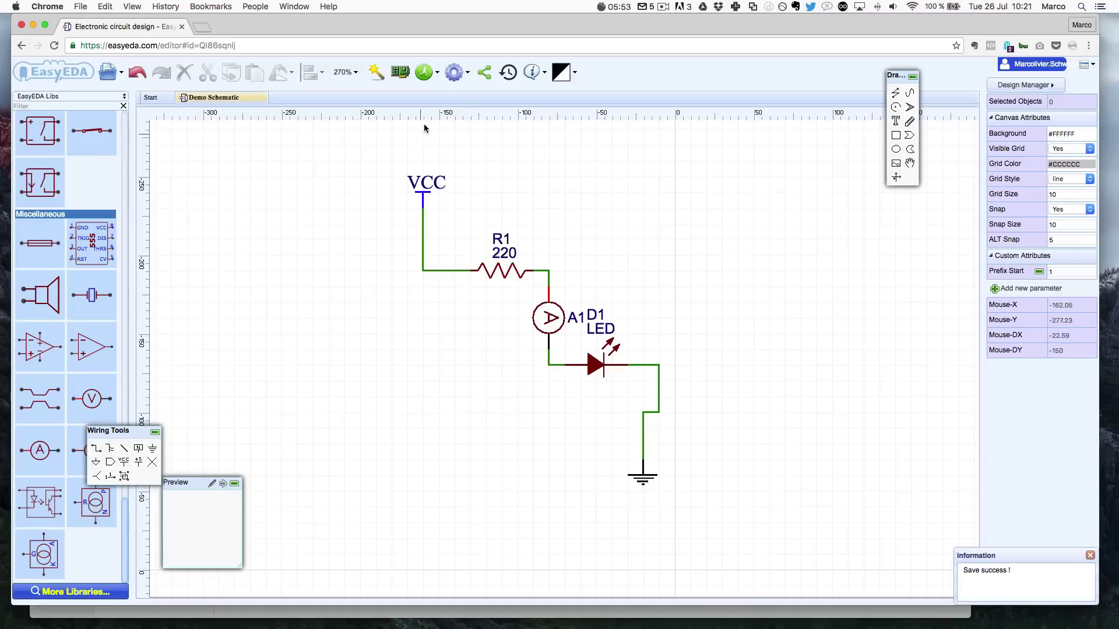
{"action": "left_click", "coordinate": [425, 72]}
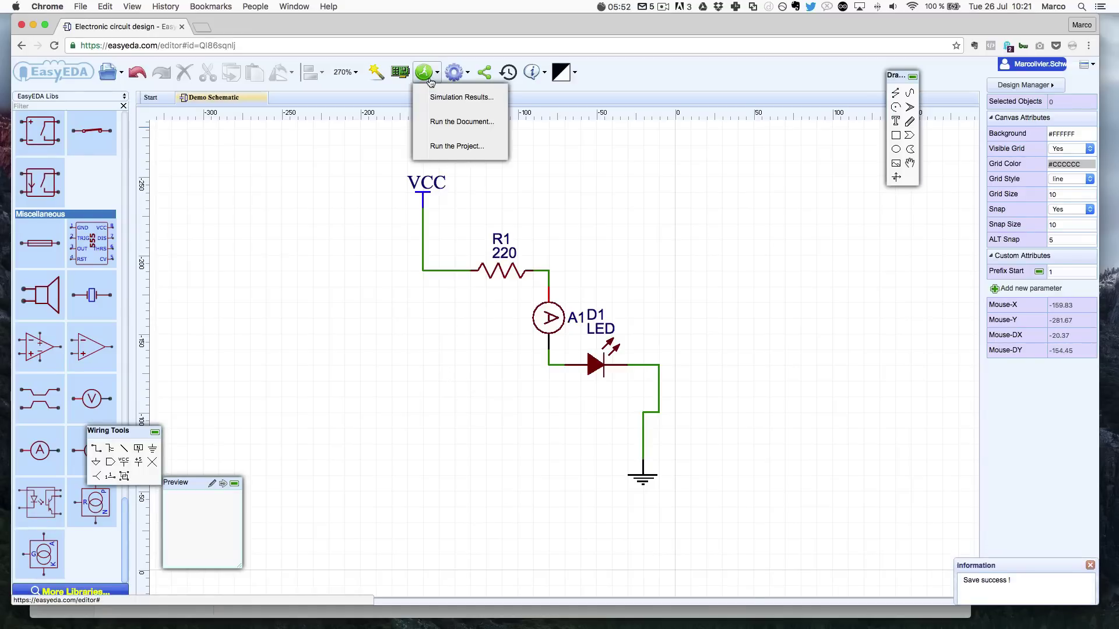
{"action": "left_click", "coordinate": [454, 122]}
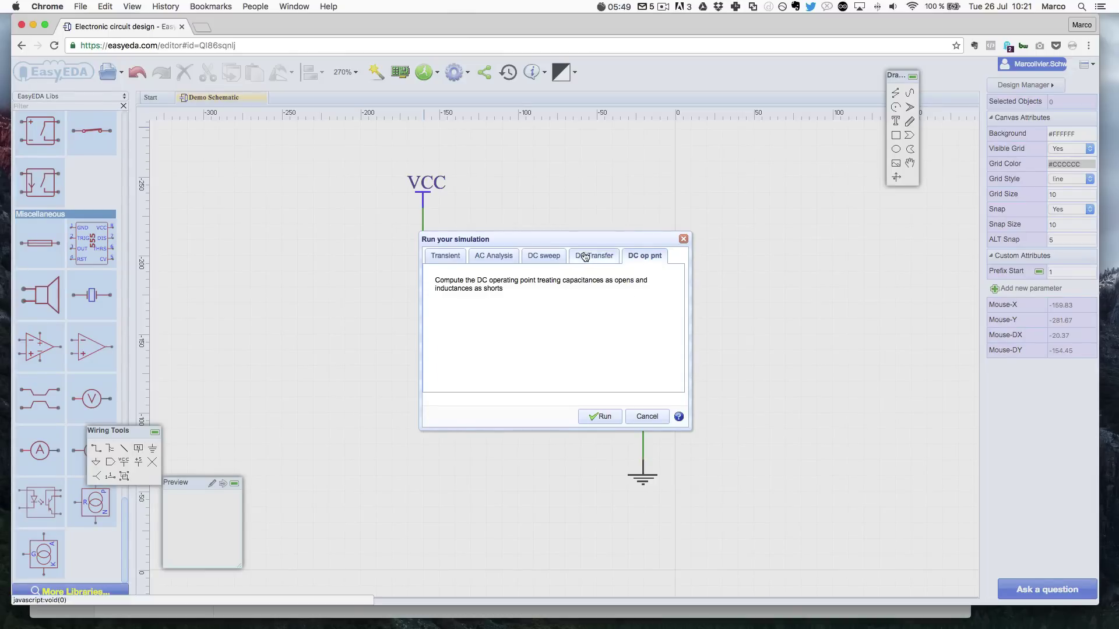
{"action": "left_click", "coordinate": [603, 417]}
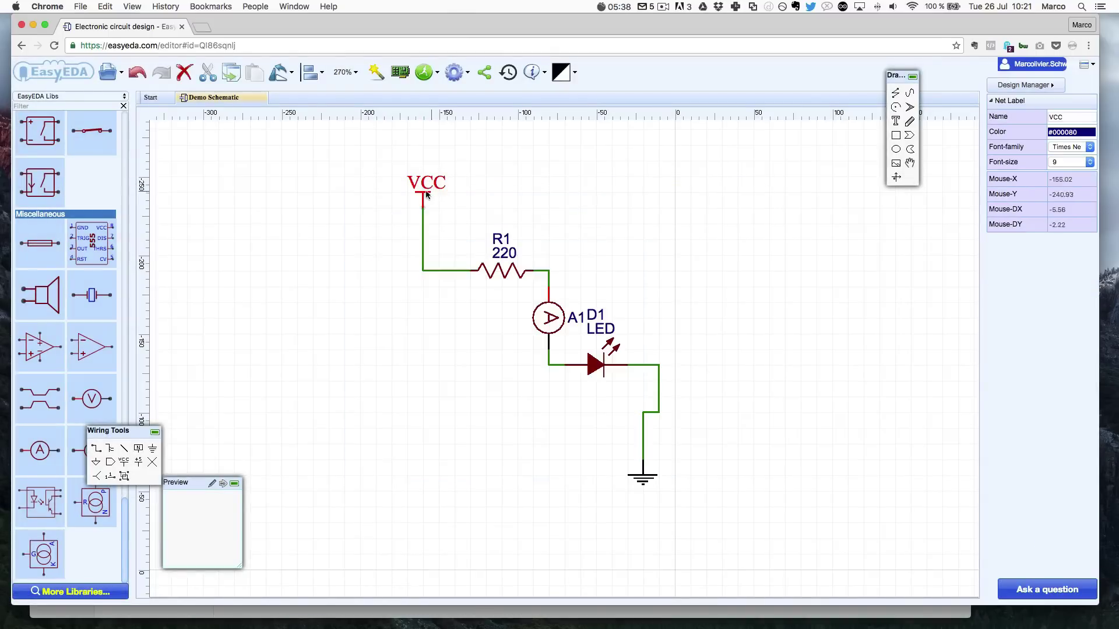
- Delete the VCC flag and place a 5 V battery from the Power Supply parts beside the open wire end
{"action": "key", "text": "Delete"}
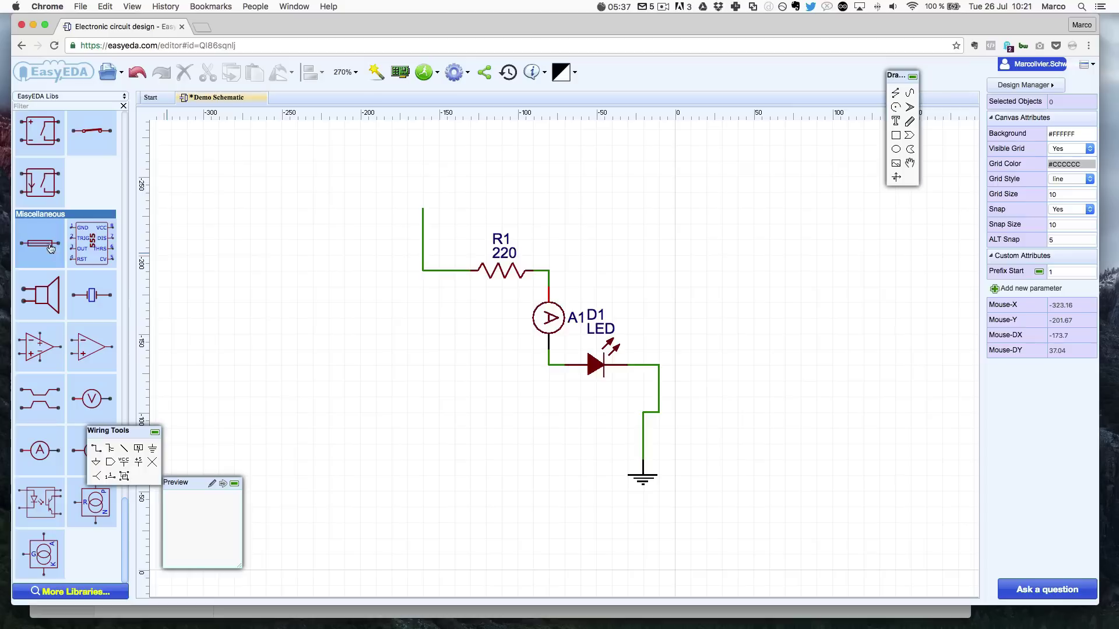
{"action": "scroll", "coordinate": [76, 284], "scroll_direction": "up", "scroll_amount": 15}
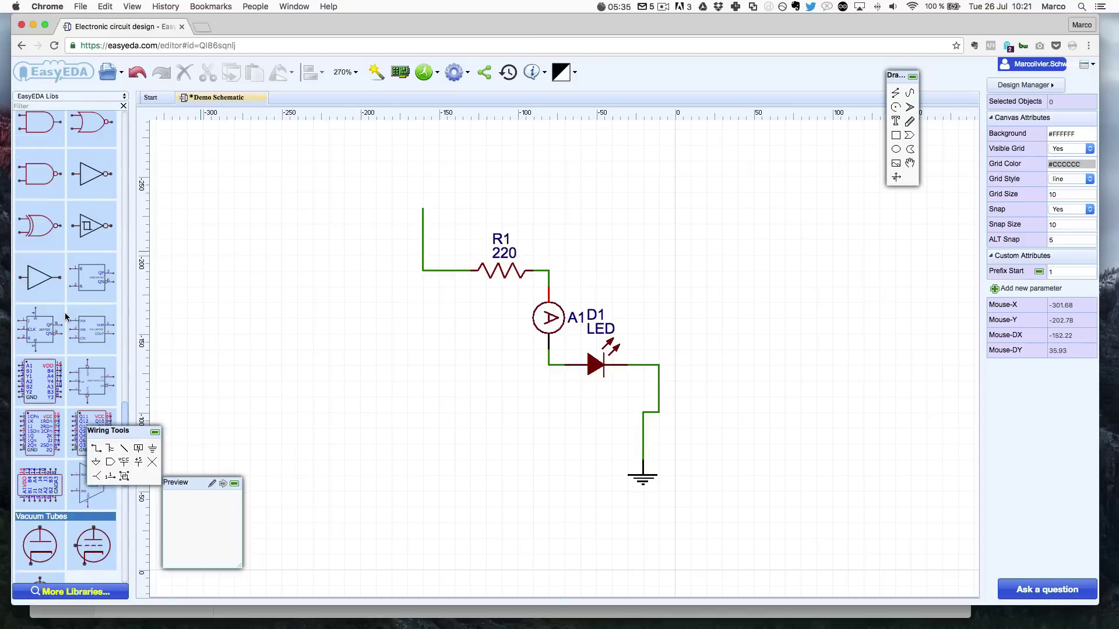
{"action": "scroll", "coordinate": [58, 335], "scroll_direction": "up", "scroll_amount": 15}
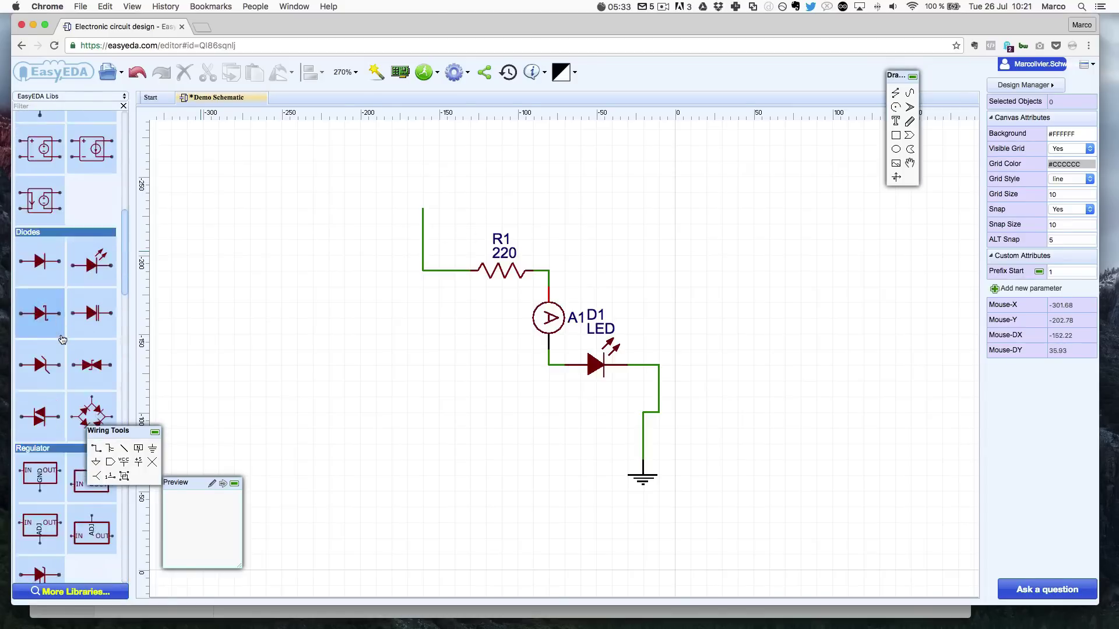
{"action": "left_click_drag", "start_coordinate": [54, 329], "coordinate": [370, 206]}
{"action": "left_click", "coordinate": [559, 353]}
{"action": "left_click", "coordinate": [44, 337]}
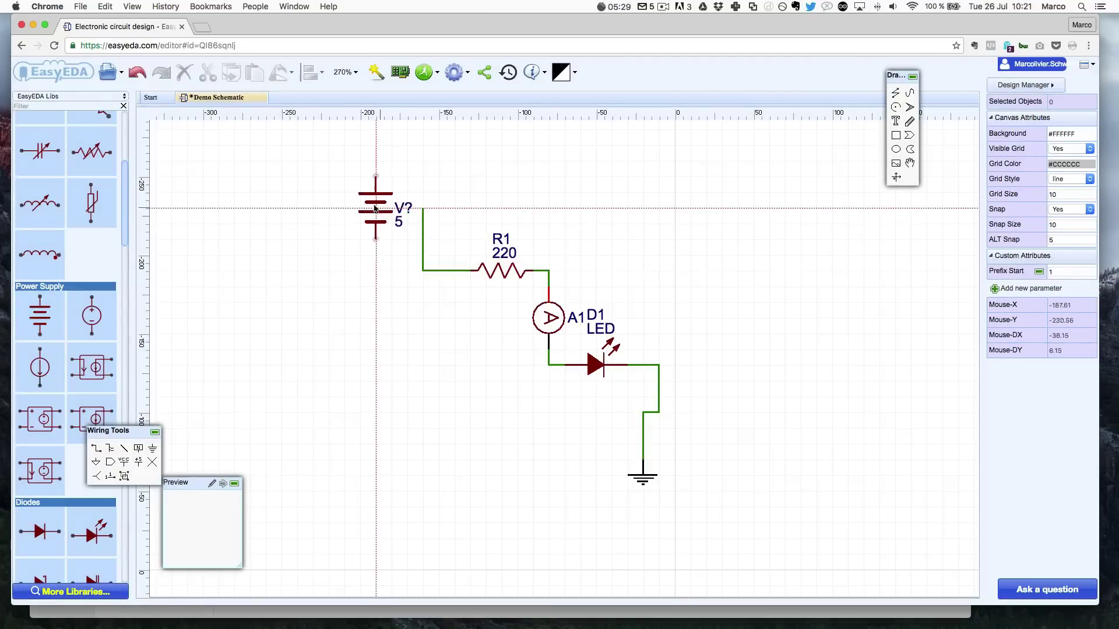
{"action": "left_click", "coordinate": [359, 207]}
{"action": "key", "text": "Escape"}
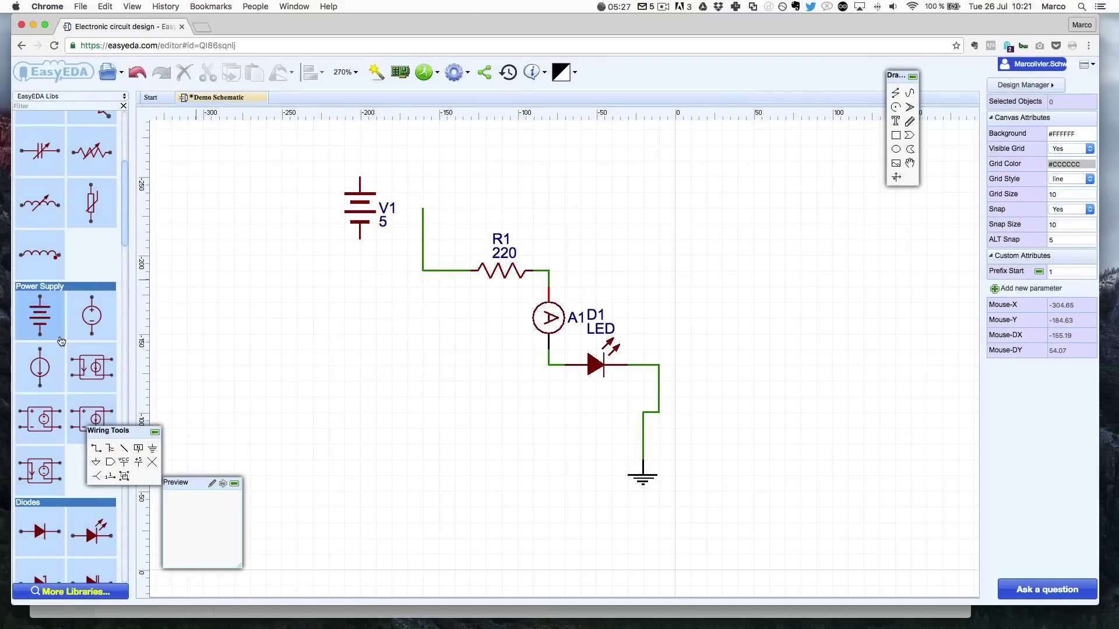
- Wire the battery's positive pin to the resistor's open wire and its negative pin to the wire just above ground
{"action": "scroll", "coordinate": [93, 524], "scroll_direction": "down", "scroll_amount": 10}
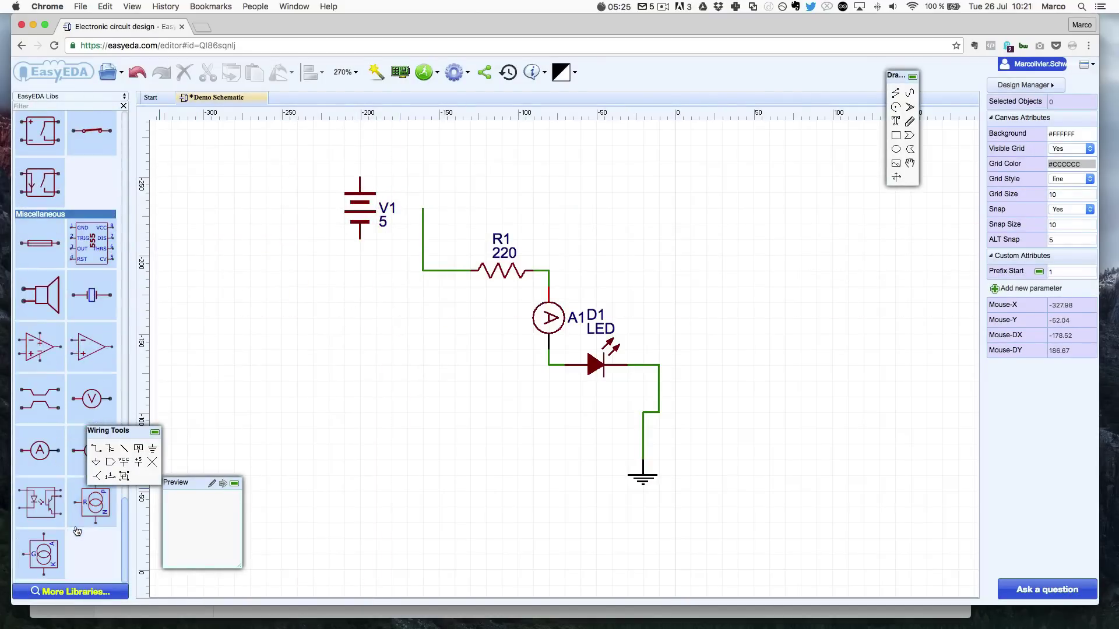
{"action": "left_click", "coordinate": [100, 447]}
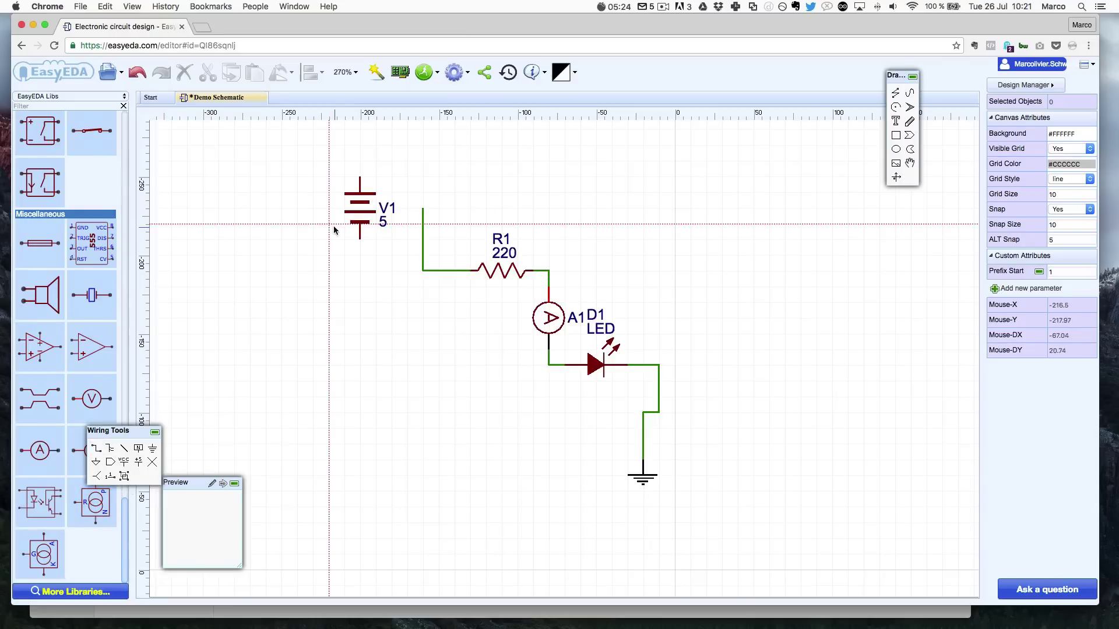
{"action": "left_click", "coordinate": [360, 176]}
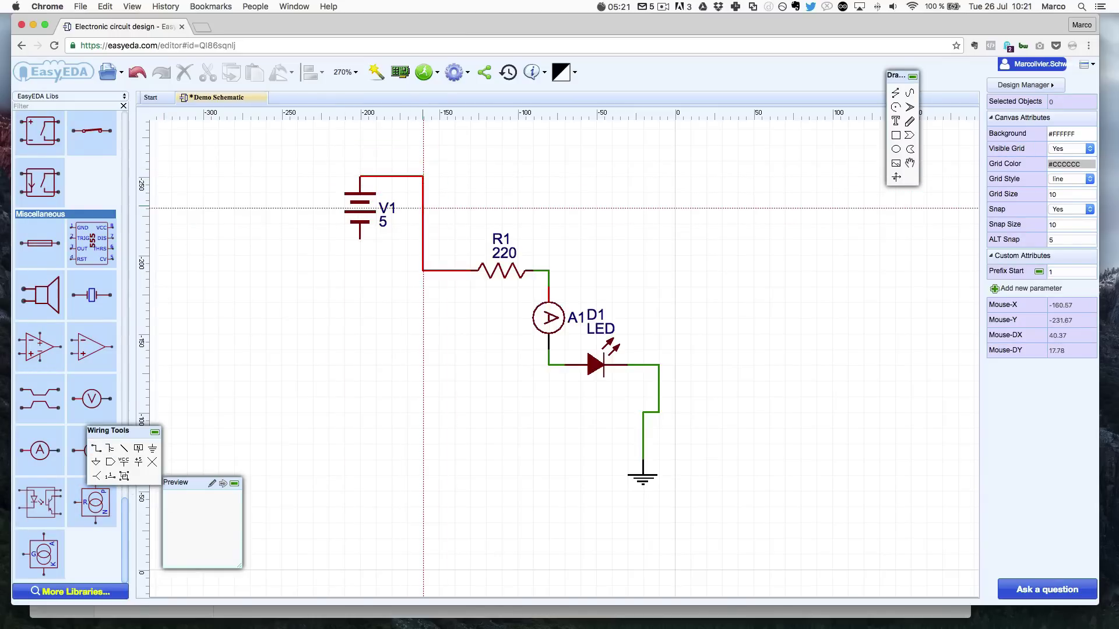
{"action": "left_click", "coordinate": [360, 239]}
{"action": "left_click", "coordinate": [644, 444]}
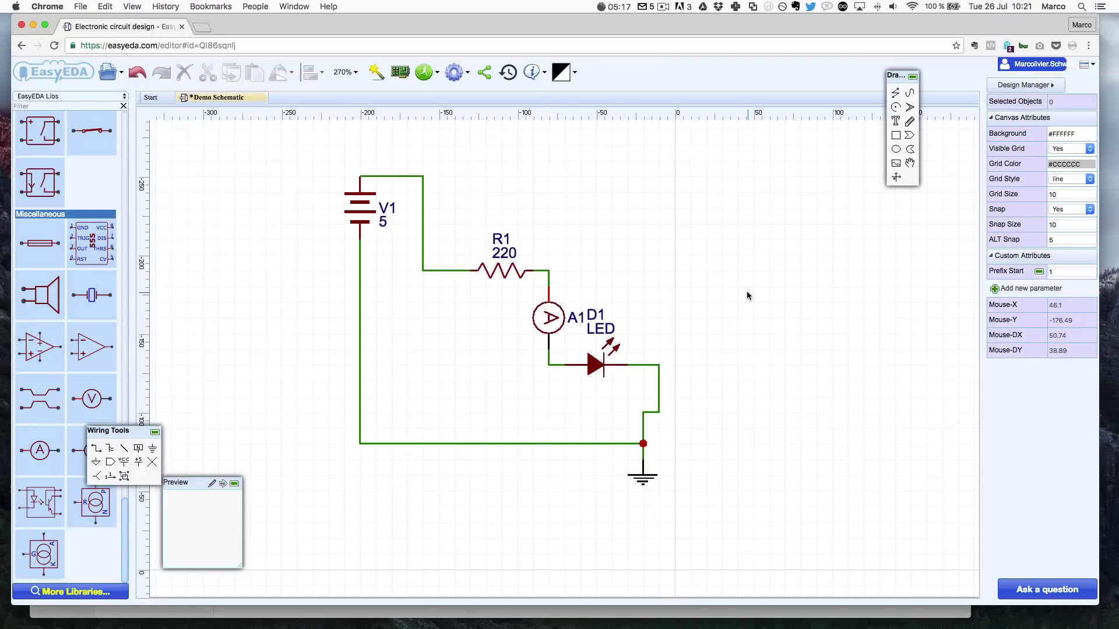
- Save the battery-powered schematic and run the document's DC operating point simulation
{"action": "key", "text": "ctrl+s"}
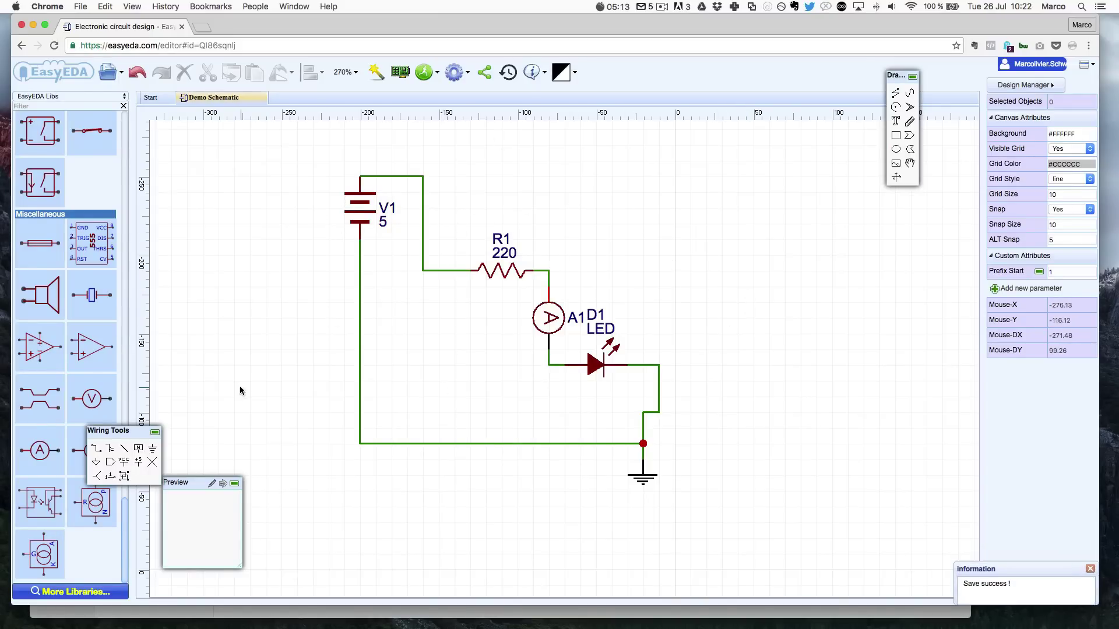
{"action": "mouse_move", "coordinate": [424, 72]}
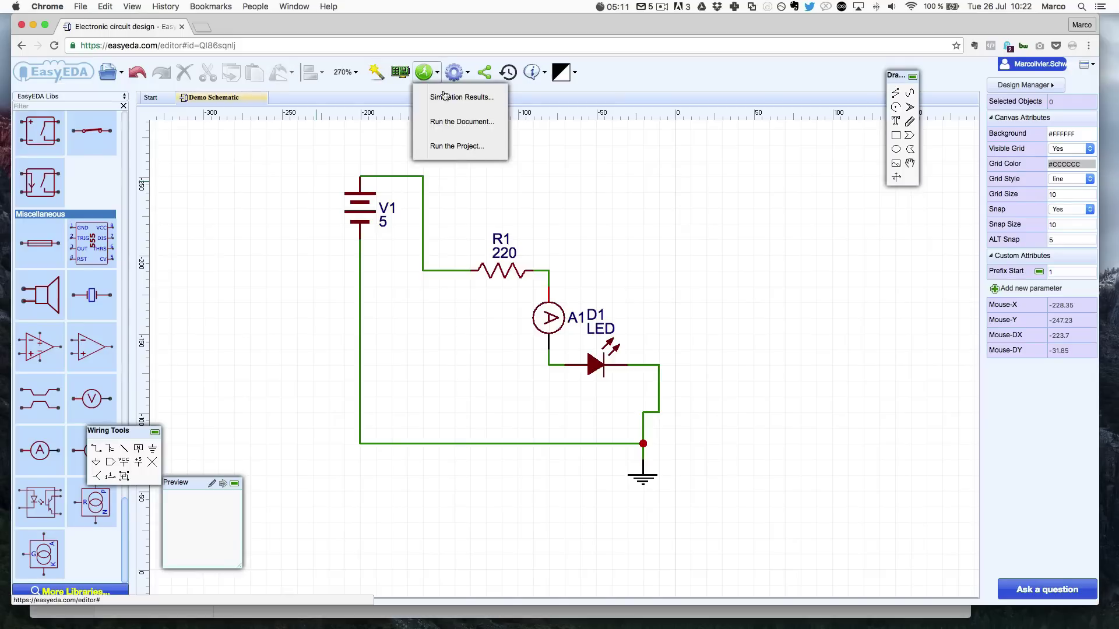
{"action": "left_click", "coordinate": [446, 122]}
{"action": "left_click", "coordinate": [600, 416]}
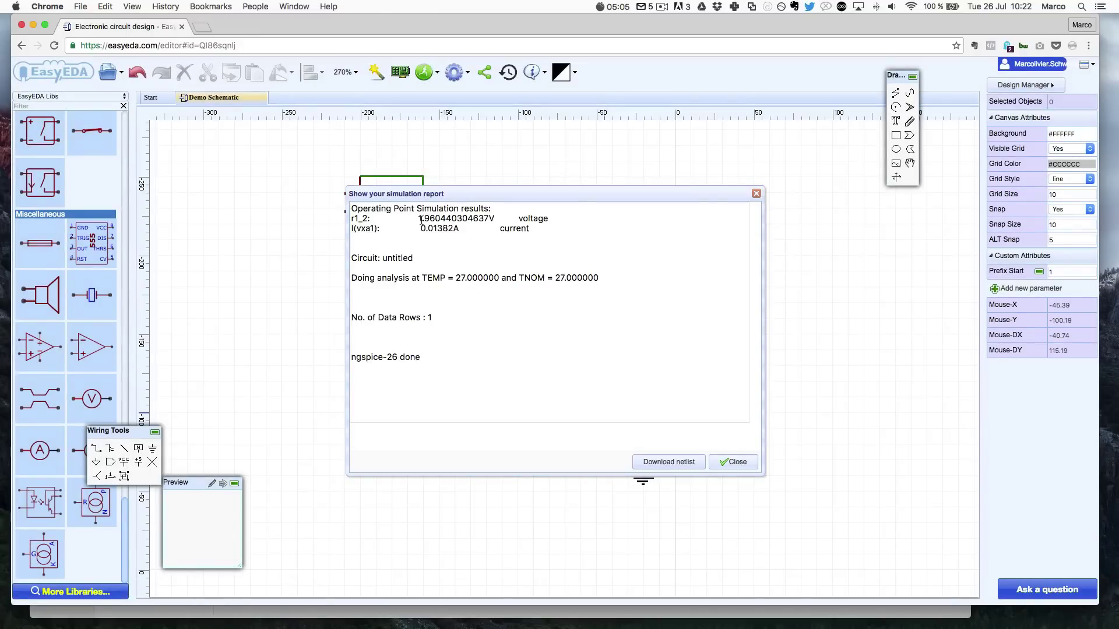
- Examine the voltage and the ammeter current in the simulation report, and close the report
{"action": "left_click_drag", "start_coordinate": [411, 220], "coordinate": [572, 220]}
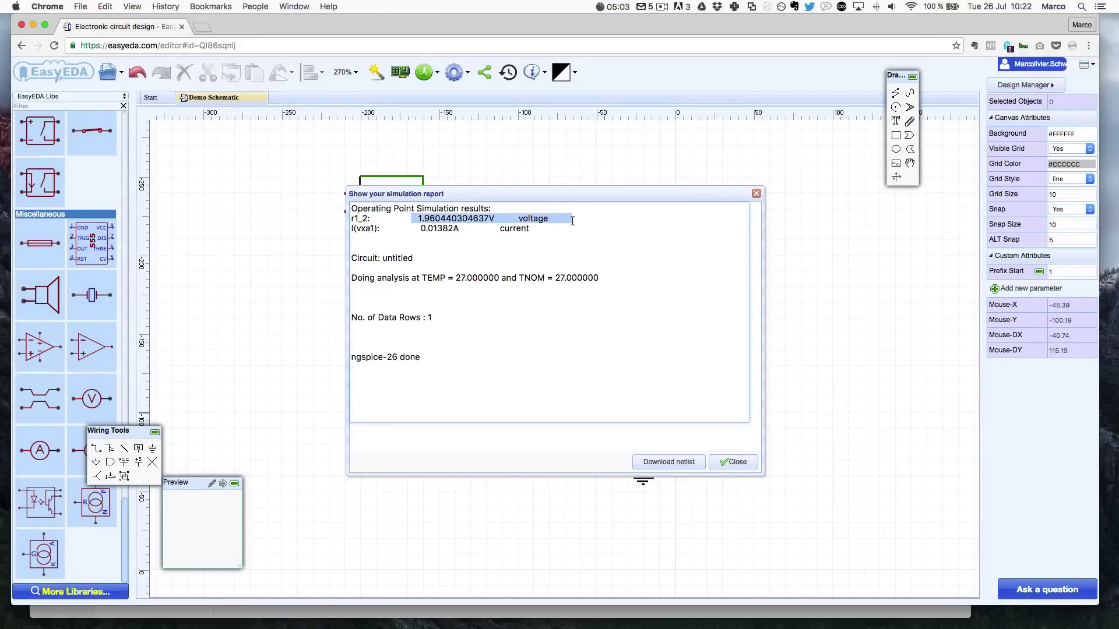
{"action": "left_click", "coordinate": [363, 229]}
{"action": "left_click_drag", "start_coordinate": [350, 229], "coordinate": [441, 229]}
{"action": "left_click", "coordinate": [438, 236]}
{"action": "left_click", "coordinate": [479, 230]}
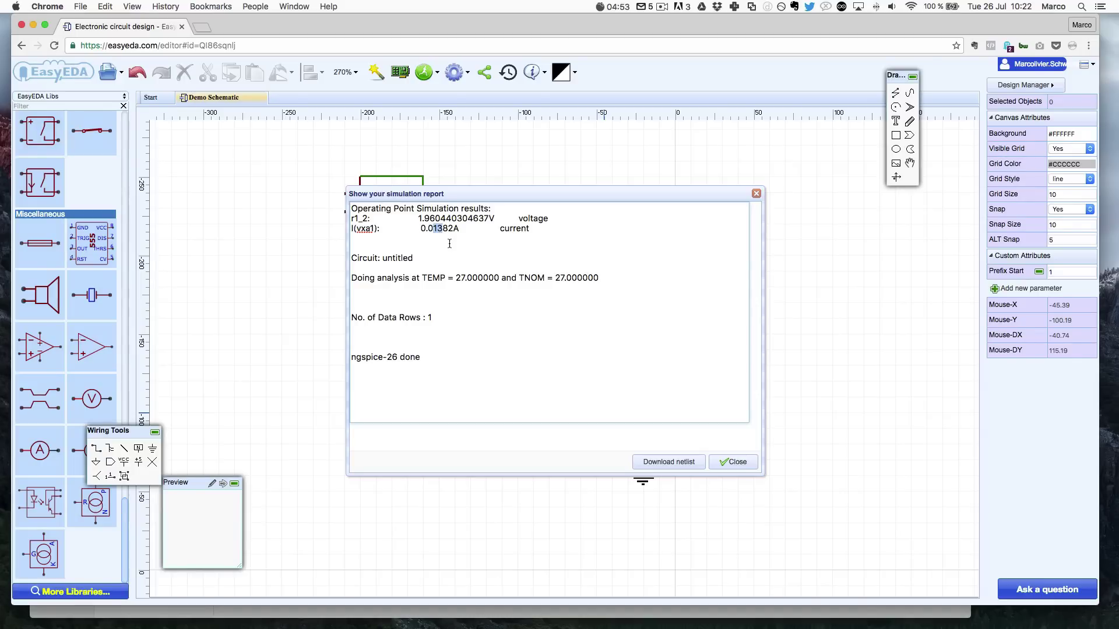
{"action": "left_click", "coordinate": [450, 243]}
{"action": "left_click", "coordinate": [732, 463]}
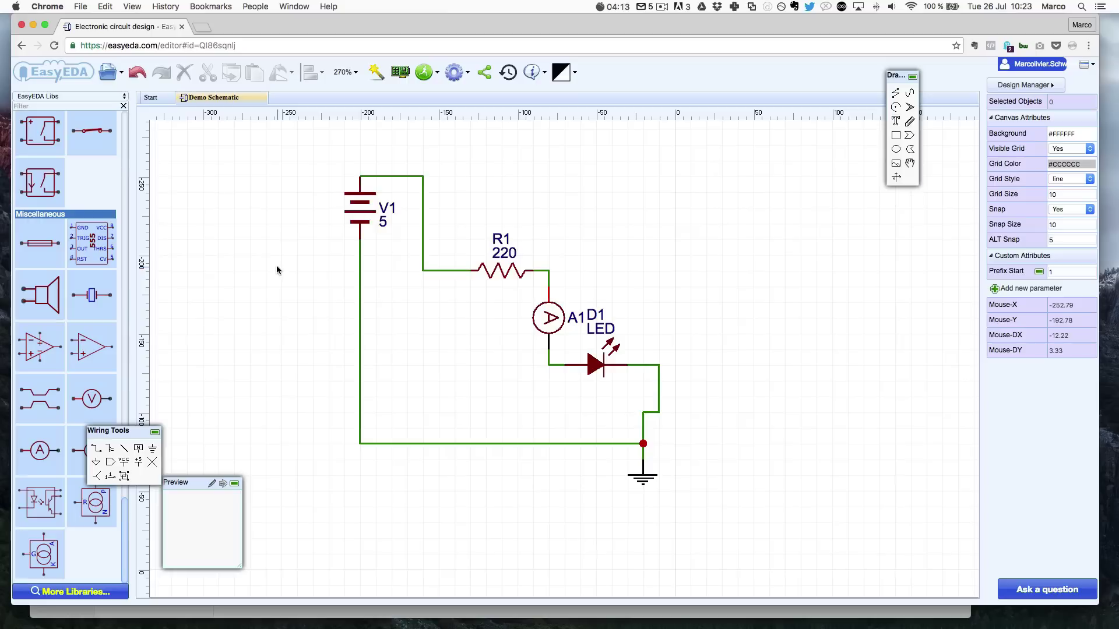
- Undo the battery, its wiring and the deletion of the VCC flag
{"action": "key", "text": "super+z"}
{"action": "key", "text": "super+z"}
{"action": "key", "text": "super+z"}
{"action": "key", "text": "super+z"}
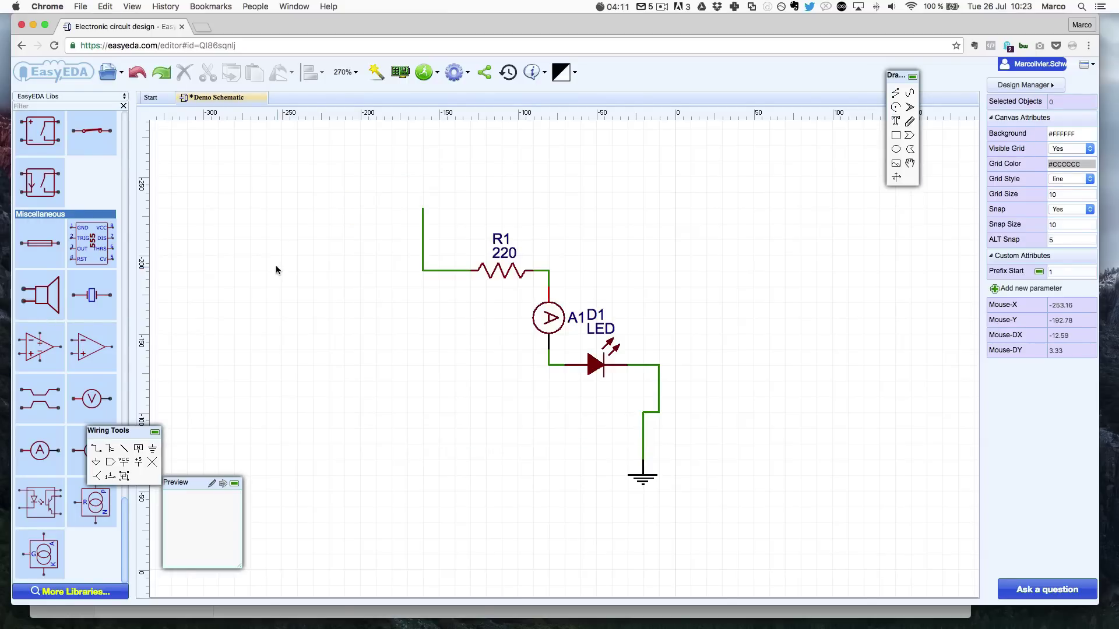
- Delete the ammeter and close the gap with a wire between the resistor and the LED
{"action": "left_click", "coordinate": [547, 318]}
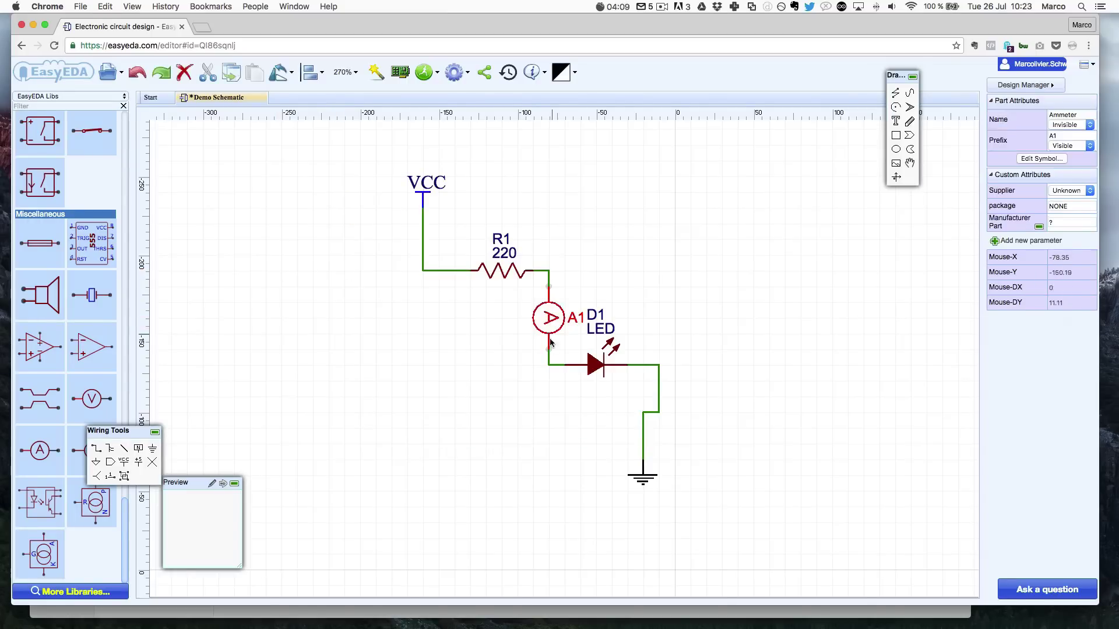
{"action": "key", "text": "Delete"}
{"action": "left_click", "coordinate": [96, 448]}
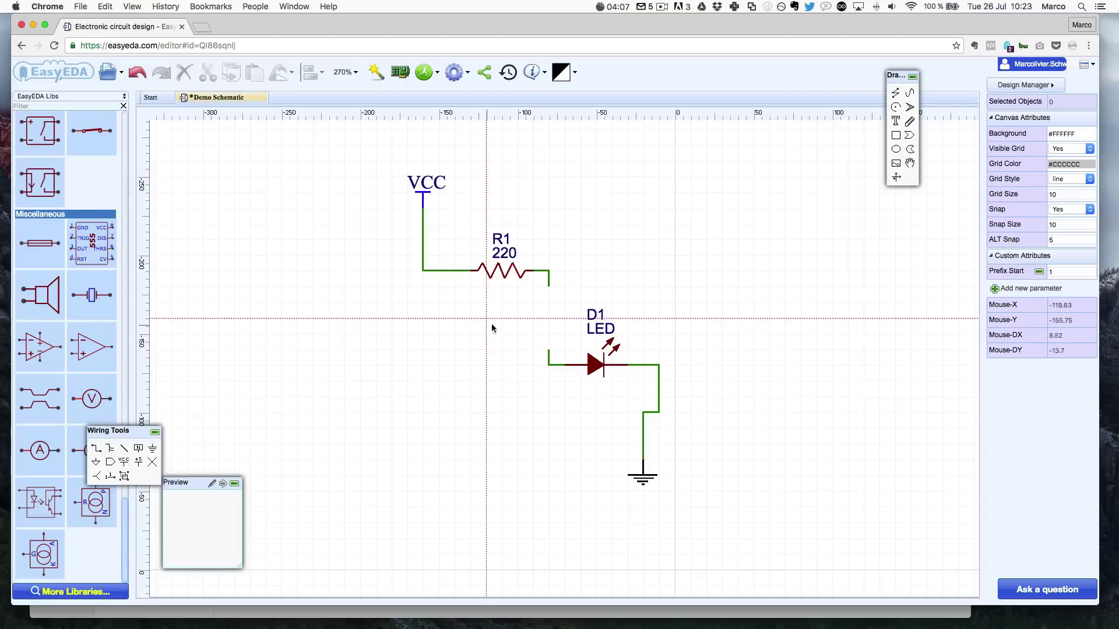
{"action": "left_click", "coordinate": [549, 351]}
{"action": "key", "text": "Escape"}
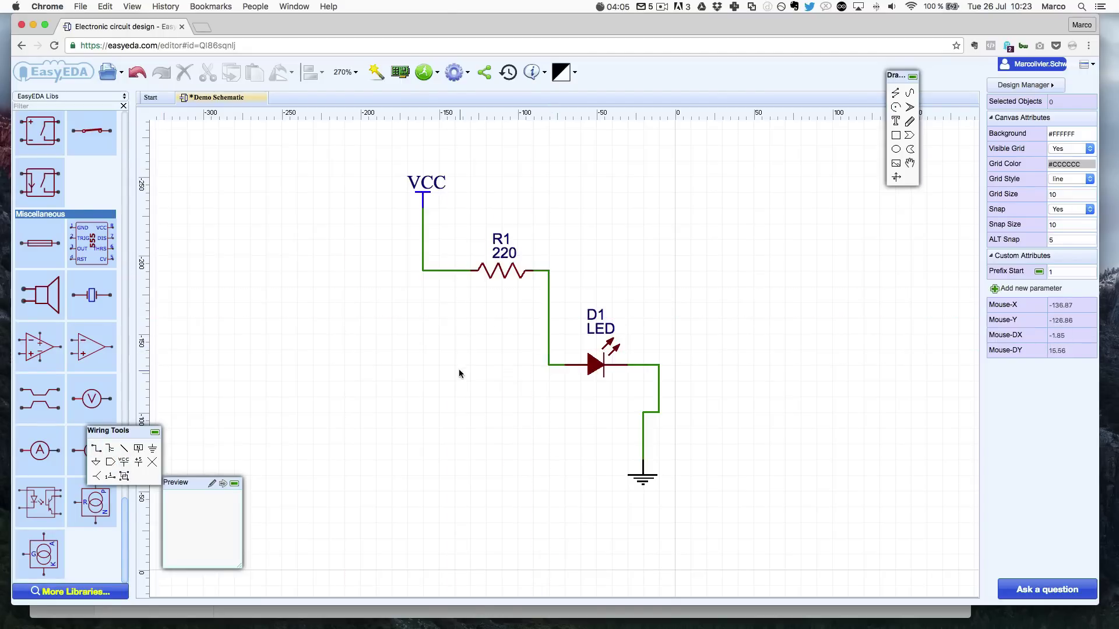
- Save the schematic, convert it to a new PCB, and view the R1 and D1 footprints beside the board outline
{"action": "key", "text": "ctrl+s"}
{"action": "left_click", "coordinate": [401, 72]}
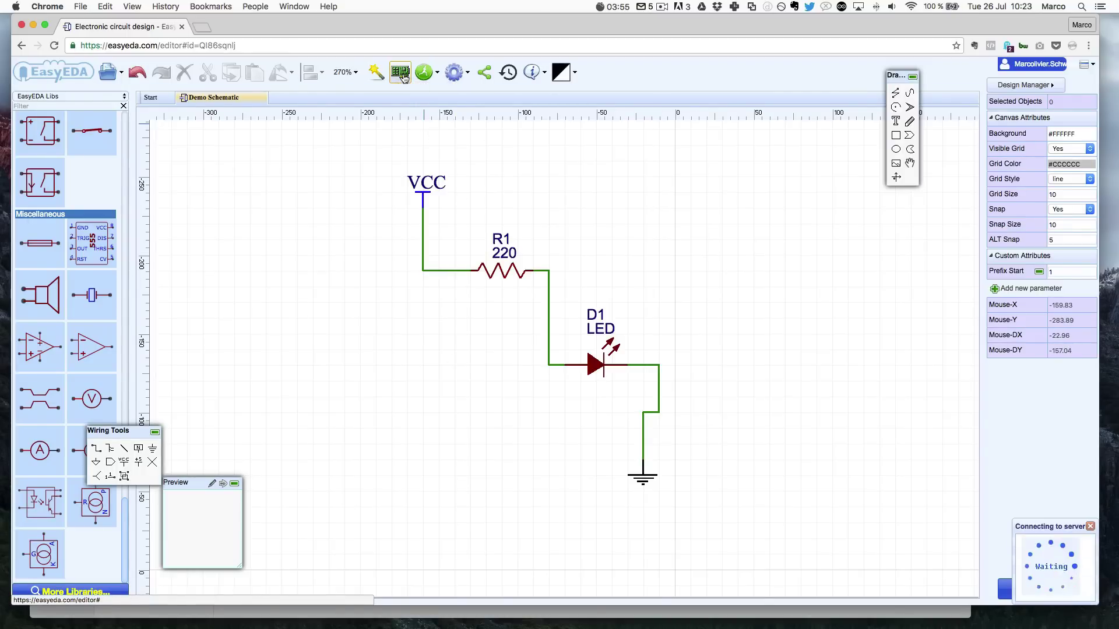
{"action": "scroll", "coordinate": [252, 286], "scroll_direction": "down", "scroll_amount": 5}
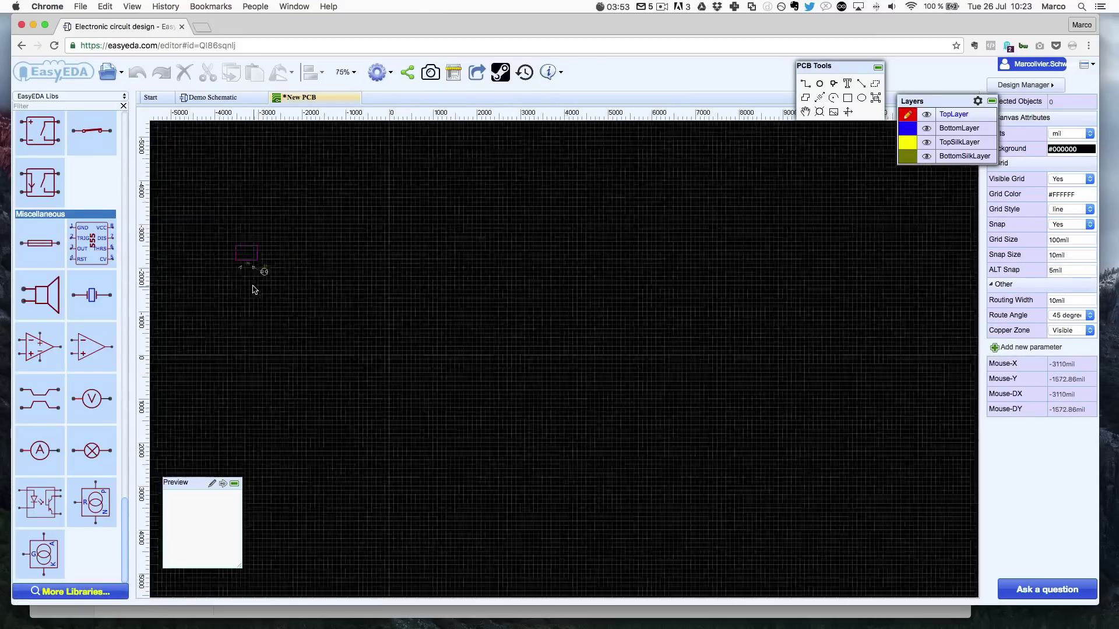
{"action": "scroll", "coordinate": [222, 264], "scroll_direction": "up", "scroll_amount": 10}
{"action": "scroll", "coordinate": [549, 381], "scroll_direction": "down", "scroll_amount": 4}
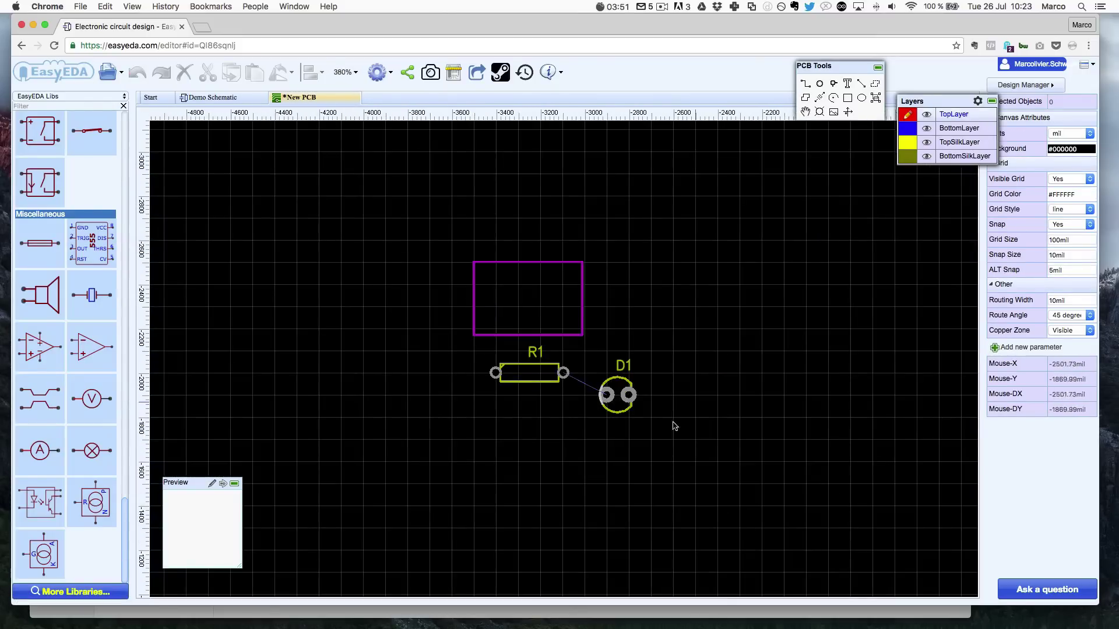
{"action": "scroll", "coordinate": [604, 440], "scroll_direction": "up", "scroll_amount": 2}
{"action": "scroll", "coordinate": [579, 354], "scroll_direction": "up", "scroll_amount": 2}
{"action": "scroll", "coordinate": [579, 354], "scroll_direction": "down", "scroll_amount": 3}
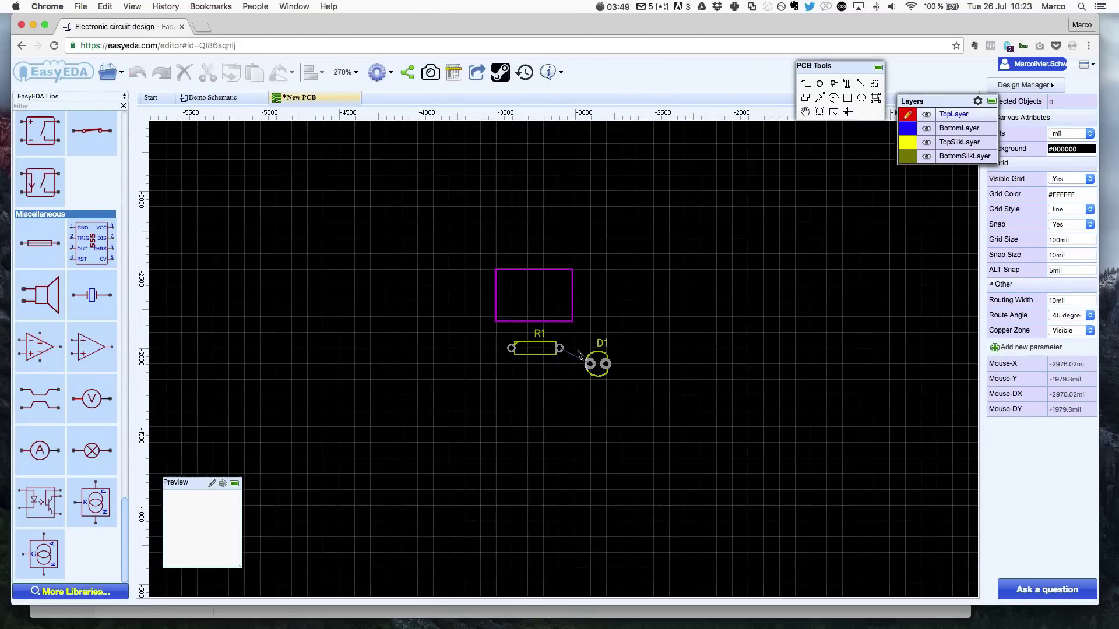
- Move the resistor footprint R1 into the upper part of the board outline
{"action": "left_click", "coordinate": [573, 317]}
{"action": "left_click", "coordinate": [607, 343]}
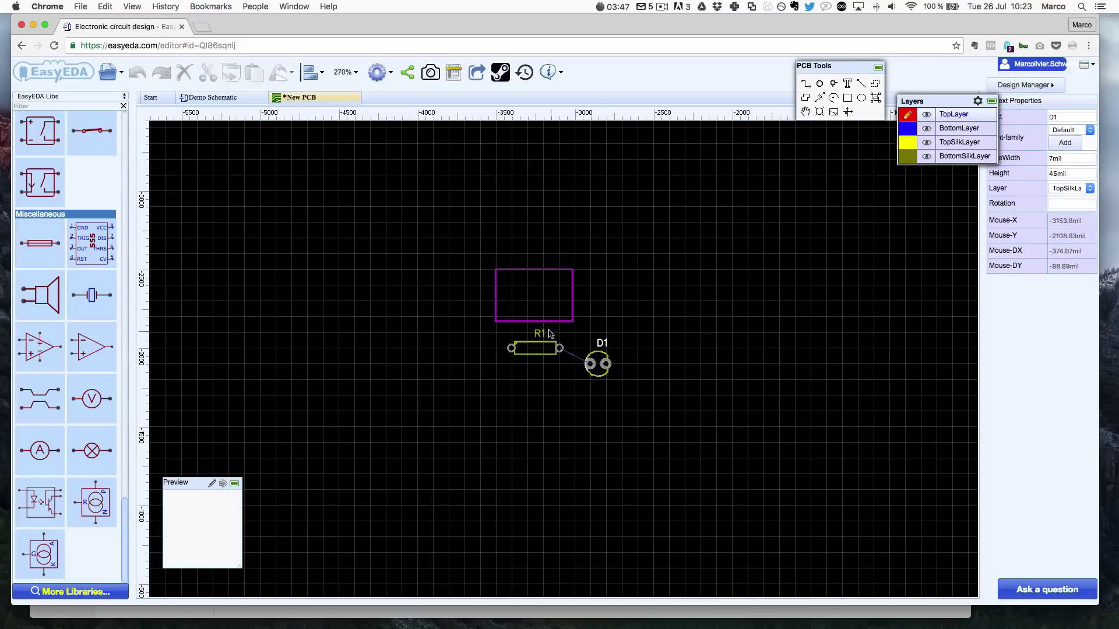
{"action": "left_click", "coordinate": [539, 326]}
{"action": "left_click", "coordinate": [538, 322]}
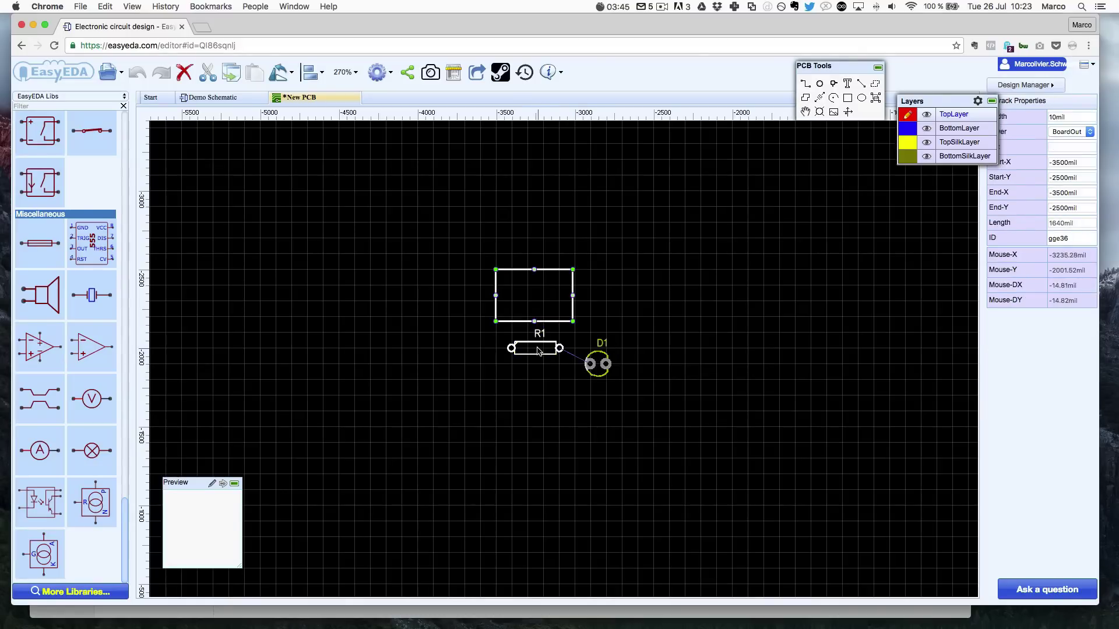
{"action": "left_click", "coordinate": [542, 345]}
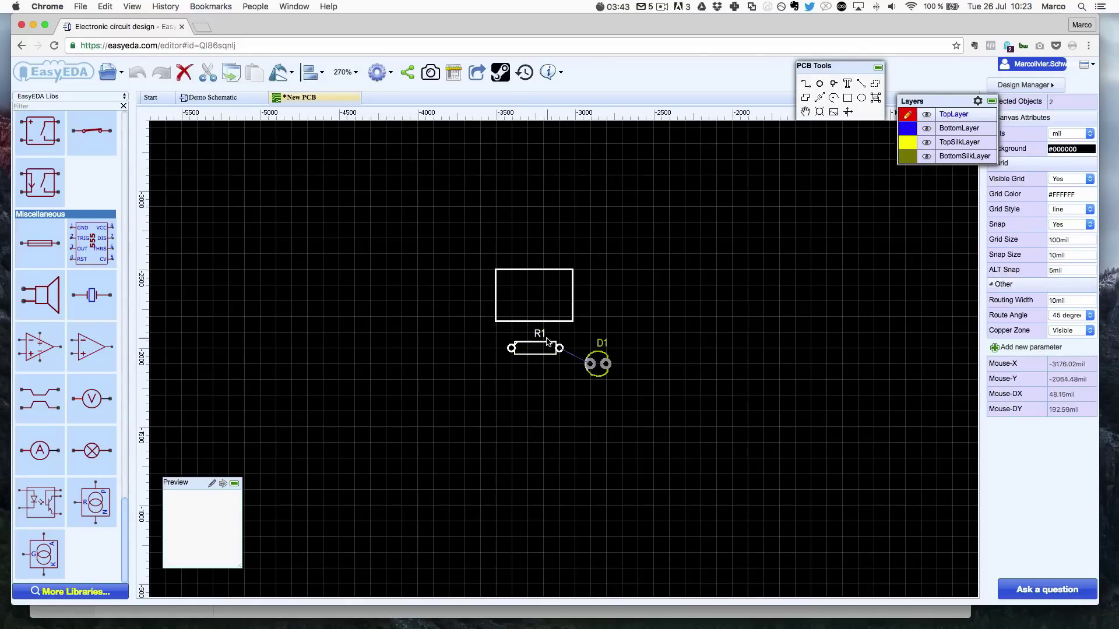
{"action": "left_click", "coordinate": [554, 348]}
{"action": "left_click_drag", "start_coordinate": [554, 348], "coordinate": [545, 285]}
- Move the LED footprint D1 inside the board outline, below the resistor's right-hand pad
{"action": "left_click", "coordinate": [590, 365]}
{"action": "left_click_drag", "start_coordinate": [590, 365], "coordinate": [551, 307]}
{"action": "left_click", "coordinate": [575, 350]}
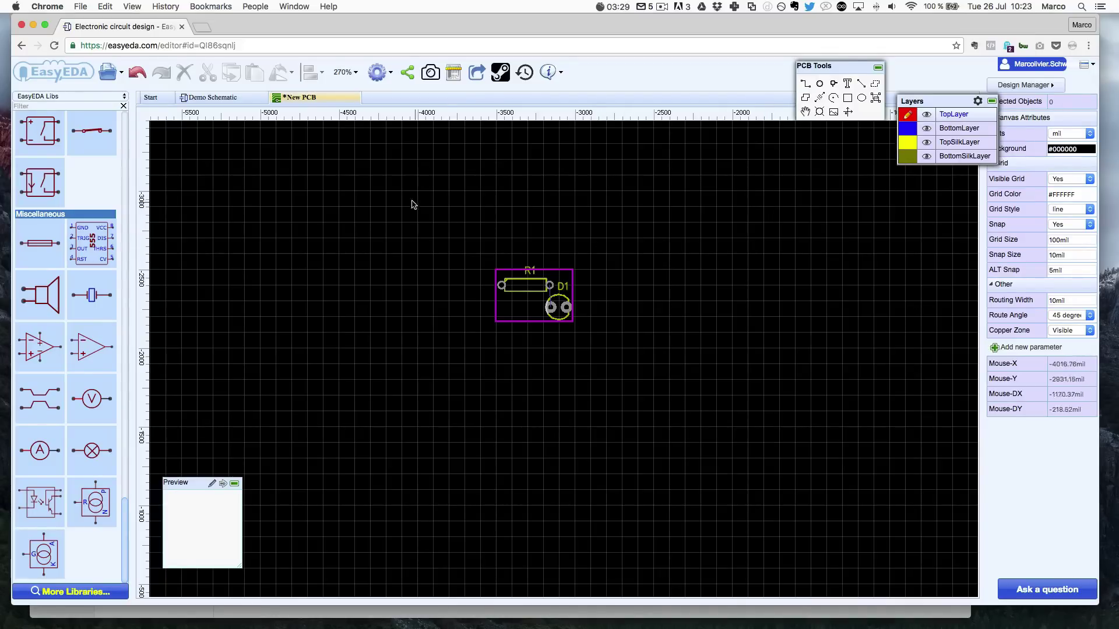
- Close the new PCB without saving it and delete the whole LED circuit from the Demo Schematic
{"action": "left_click", "coordinate": [354, 97]}
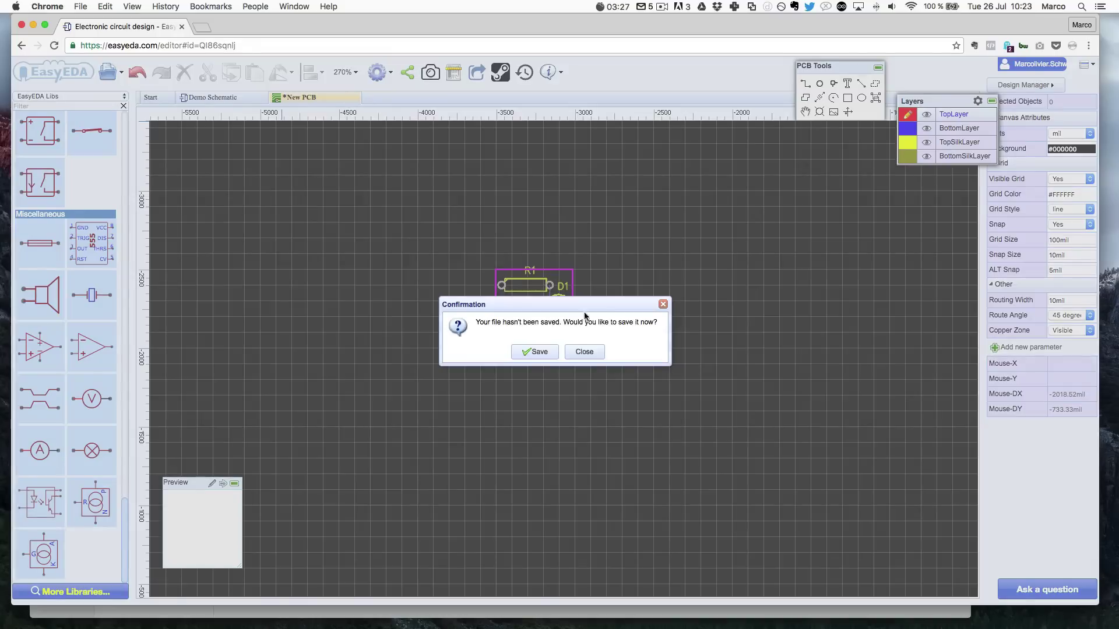
{"action": "left_click", "coordinate": [584, 351]}
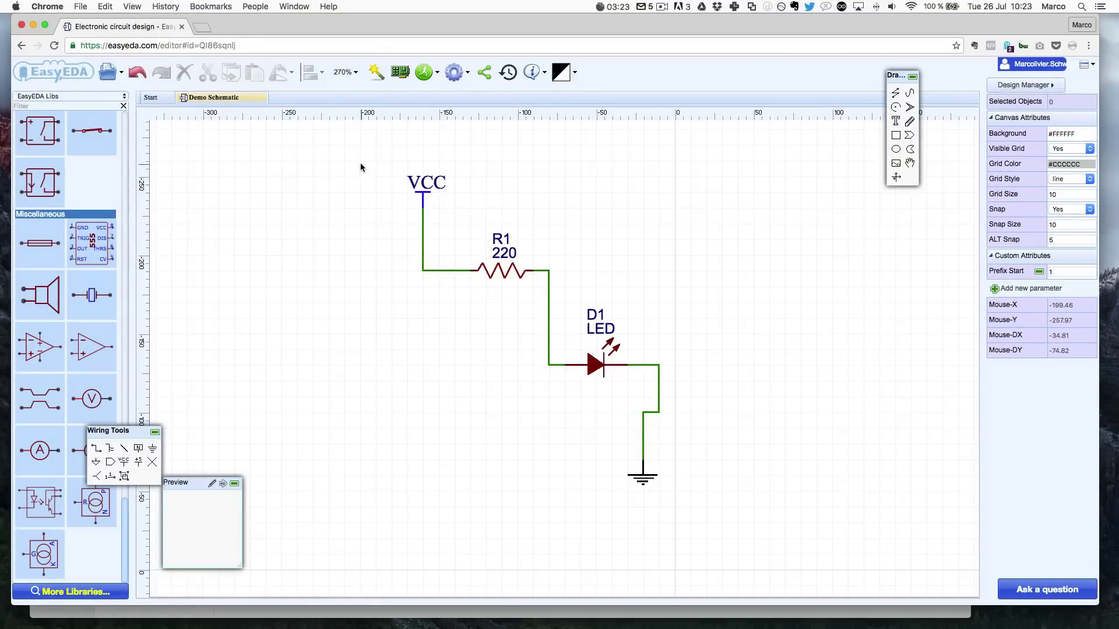
{"action": "left_click_drag", "start_coordinate": [360, 163], "coordinate": [750, 525]}
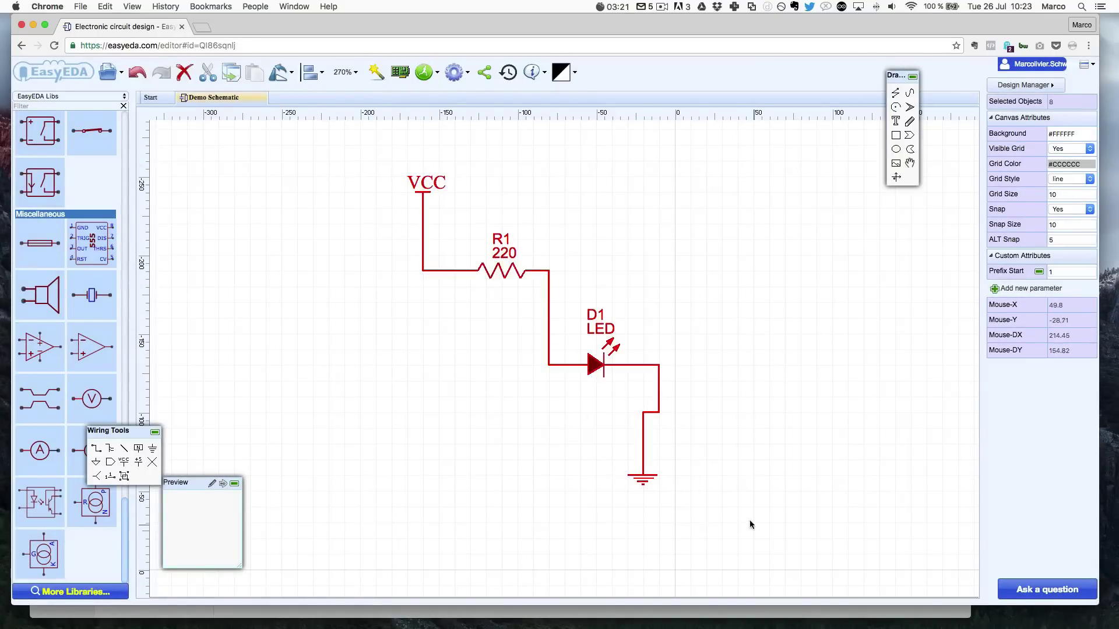
{"action": "key", "text": "Delete"}
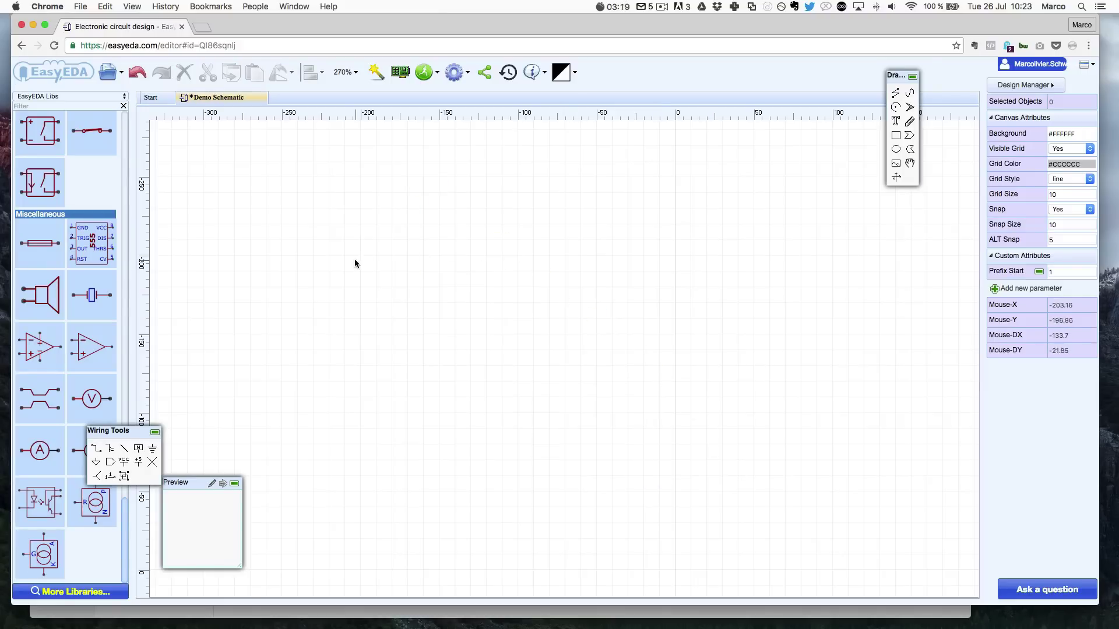
- Switch to Finder and view IMG_8030.jpg and IMG_8032.jpg in the Arduino power supply project's pictures folder within examples
{"action": "left_click", "coordinate": [108, 72]}
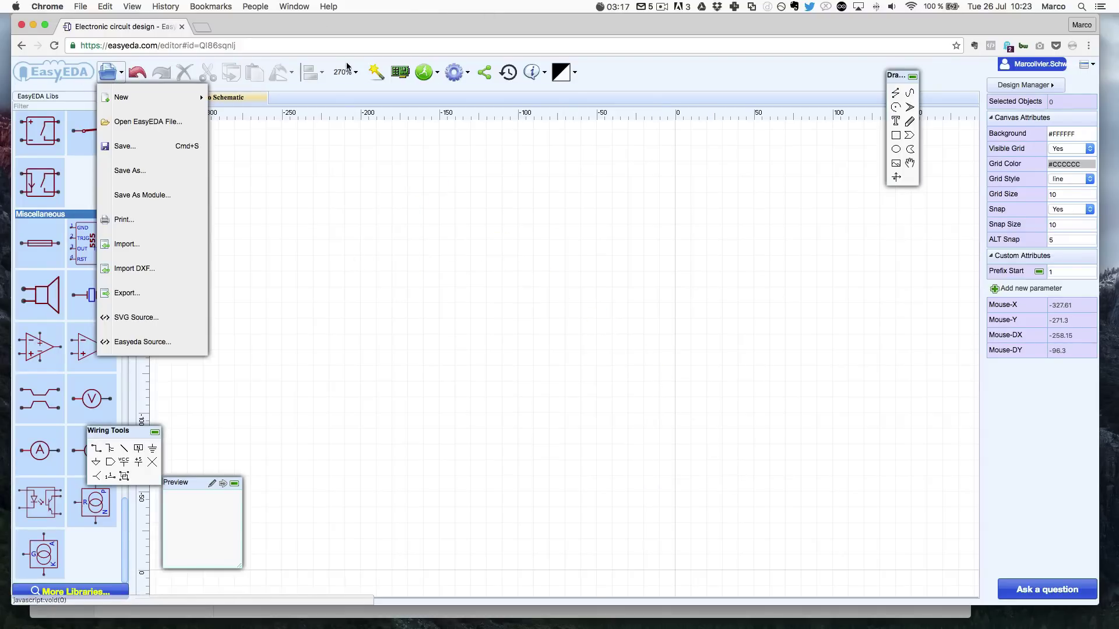
{"action": "left_click", "coordinate": [718, 616]}
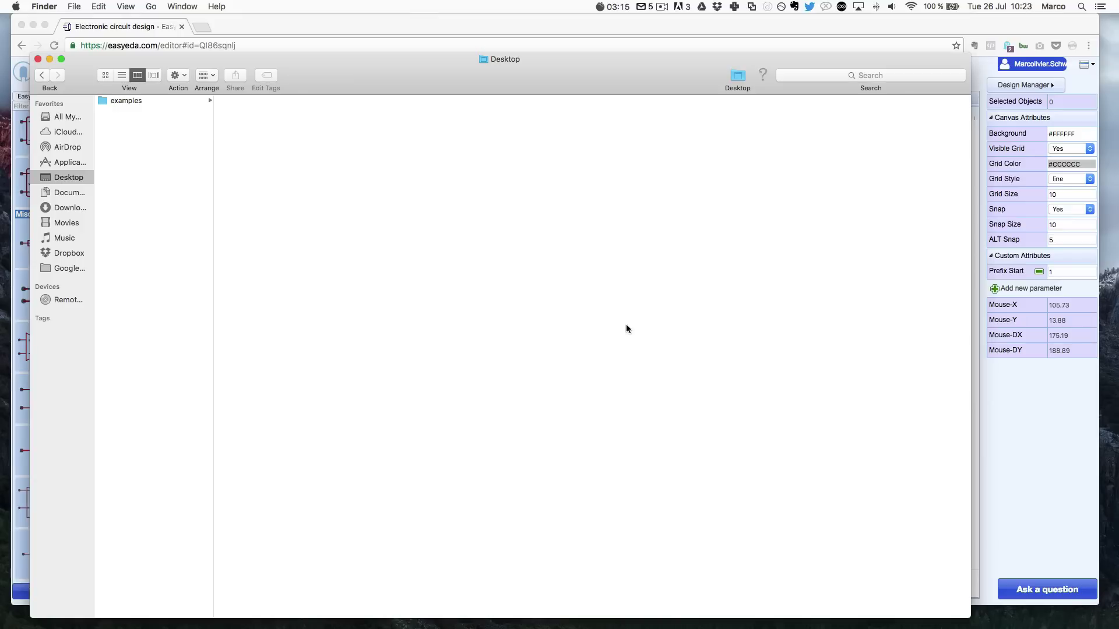
{"action": "left_click", "coordinate": [145, 101]}
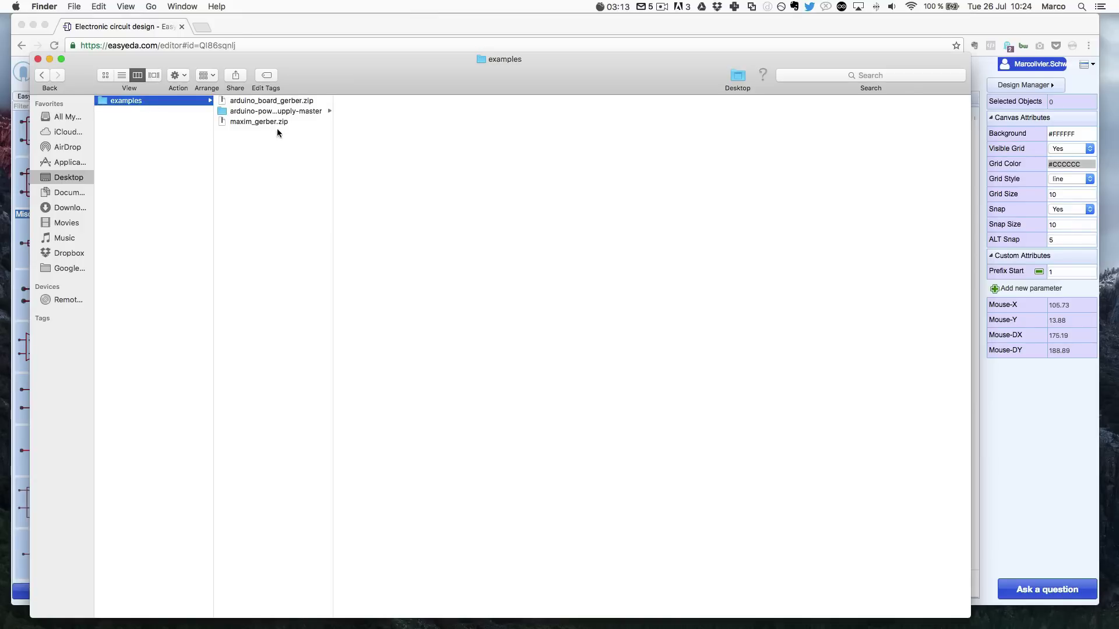
{"action": "left_click", "coordinate": [274, 111]}
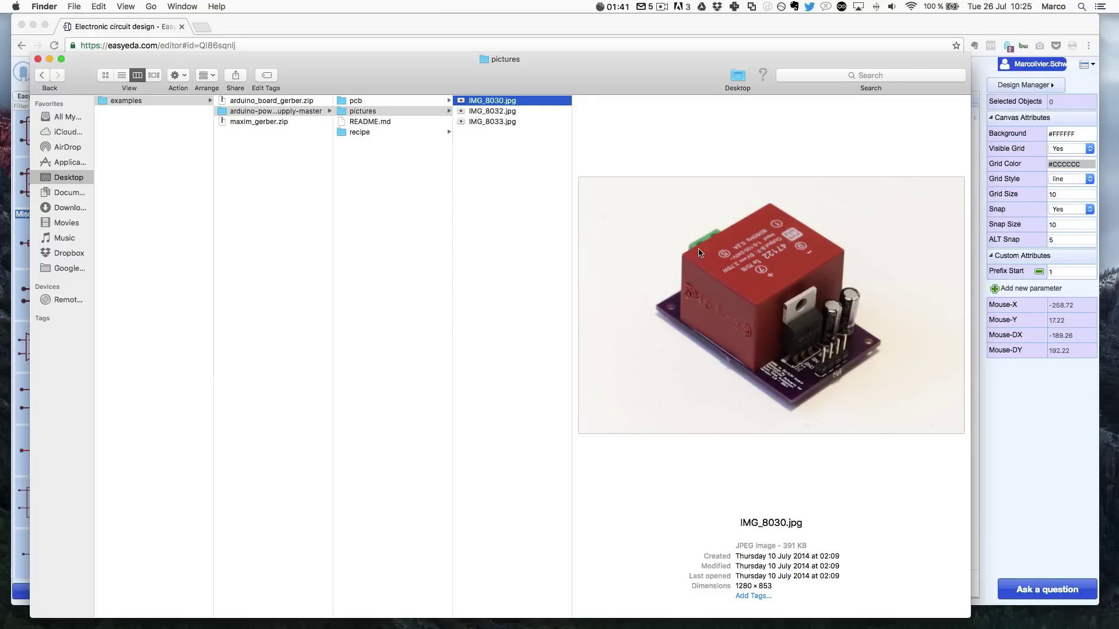
{"action": "left_click", "coordinate": [531, 111]}
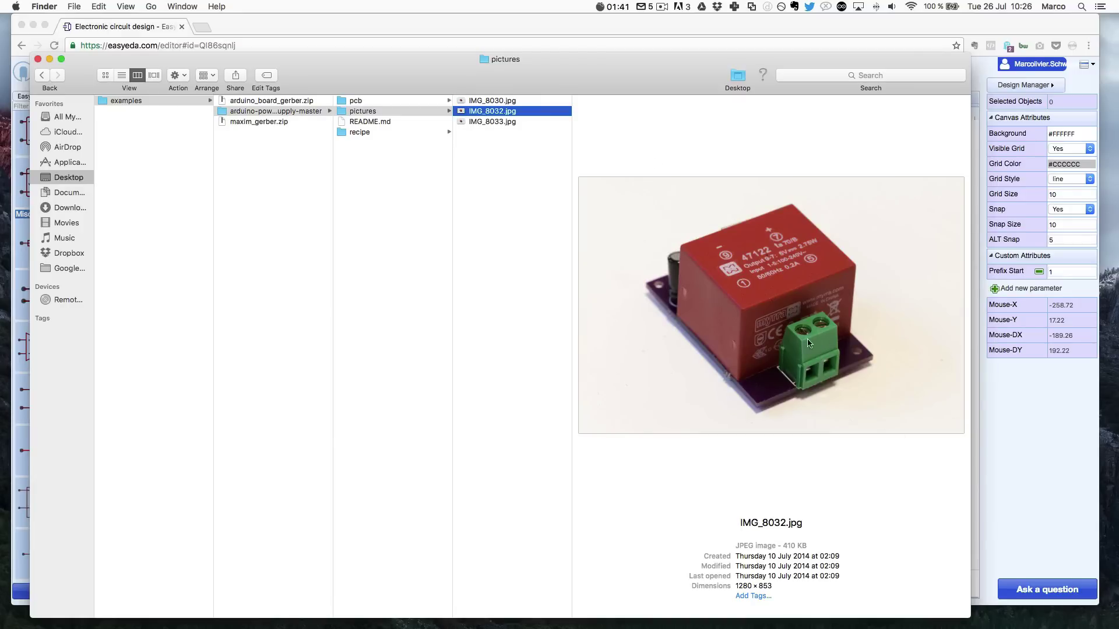
{"action": "key", "text": "Up"}
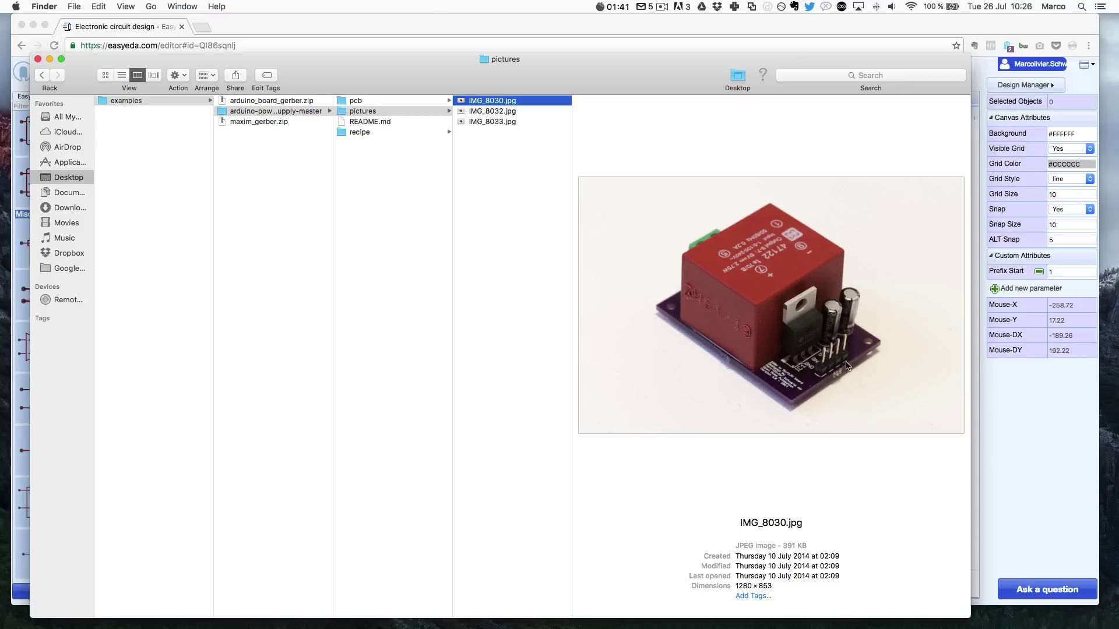
- Look through the project's pcb folder, checking the files arduino_power_supply.brd and arduino_power_supply.sch
{"action": "left_click", "coordinate": [427, 102]}
{"action": "left_click", "coordinate": [485, 101]}
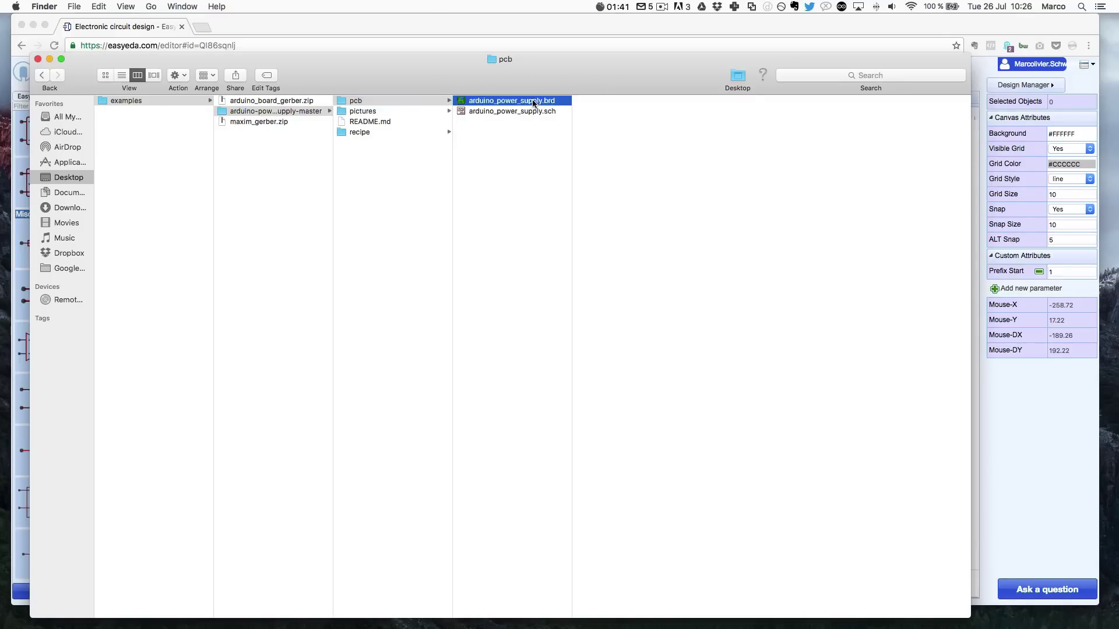
{"action": "left_click", "coordinate": [529, 110]}
{"action": "left_click", "coordinate": [526, 146]}
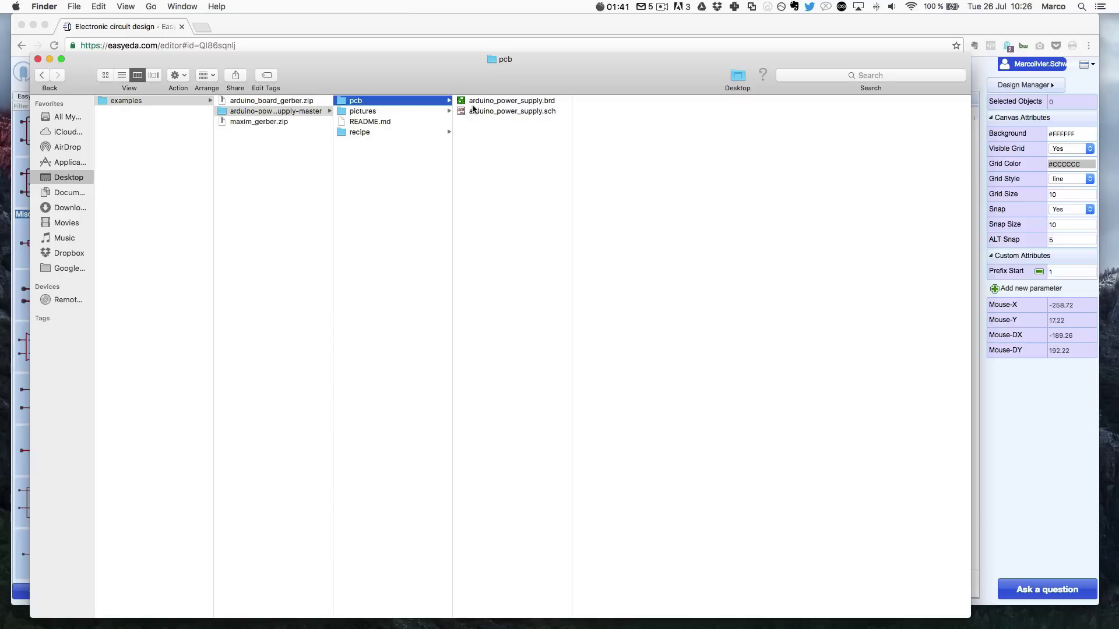
{"action": "left_click", "coordinate": [530, 112]}
{"action": "left_click", "coordinate": [527, 125]}
{"action": "left_click", "coordinate": [536, 111]}
{"action": "key", "text": "Up"}
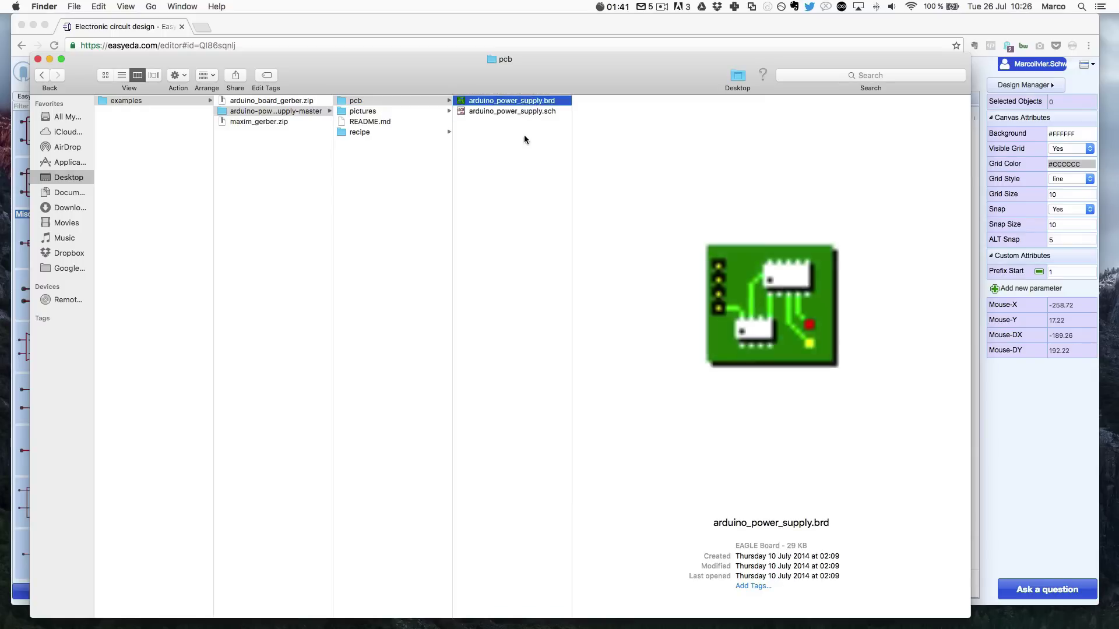
{"action": "left_click", "coordinate": [523, 137]}
- Switch back to EasyEDA and import arduino_power_supply.sch with the file type Eagle Schematic/PCB/libs
{"action": "left_click", "coordinate": [299, 34]}
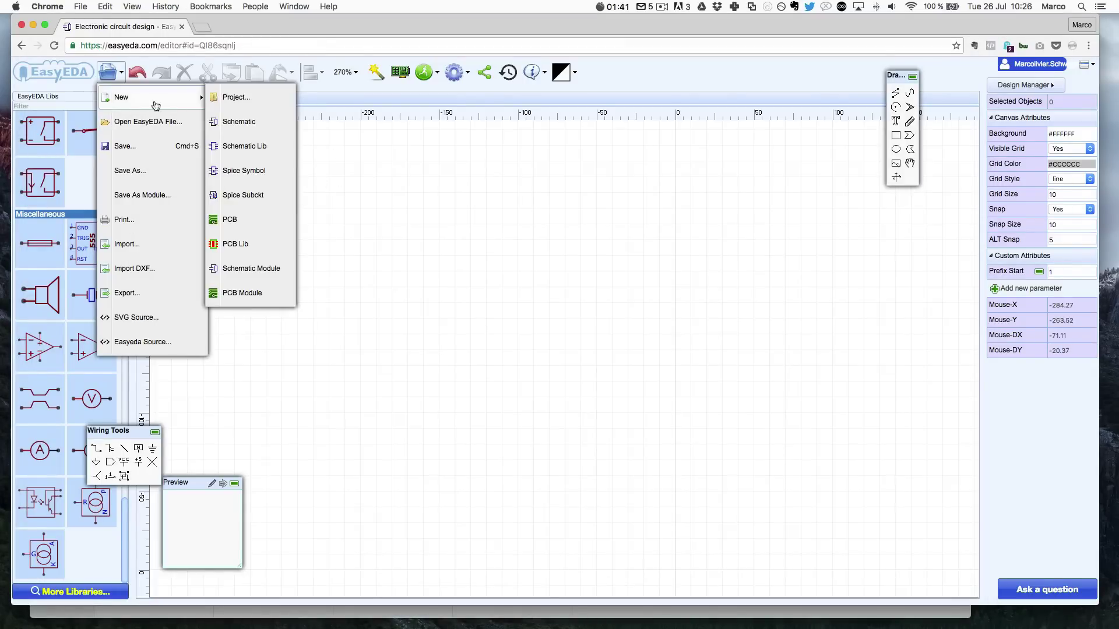
{"action": "left_click", "coordinate": [166, 242]}
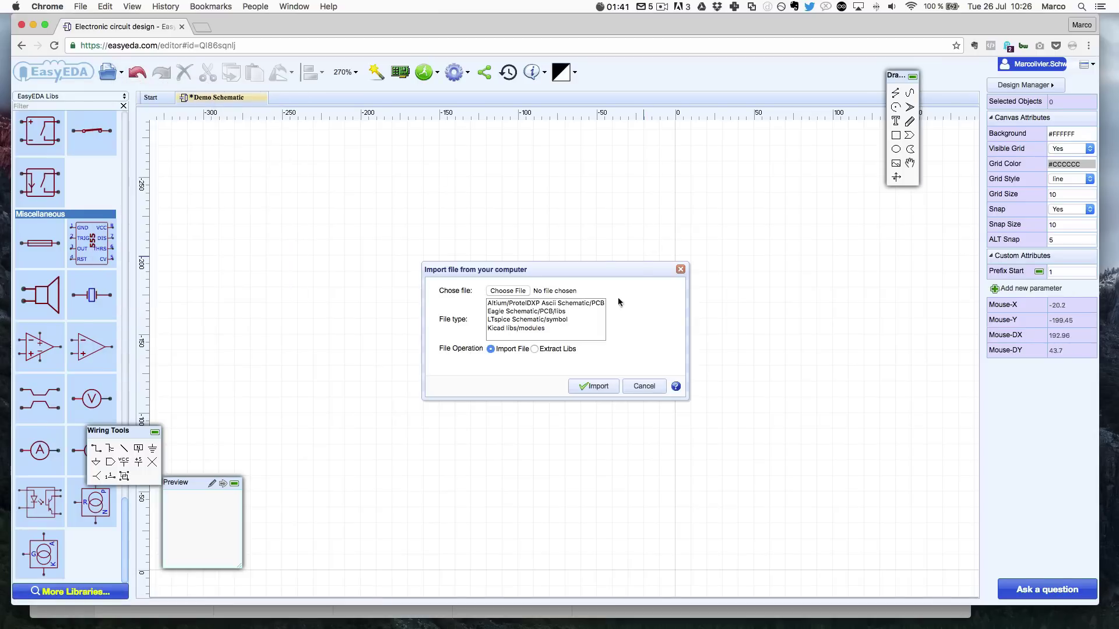
{"action": "left_click", "coordinate": [541, 312]}
{"action": "left_click", "coordinate": [508, 291]}
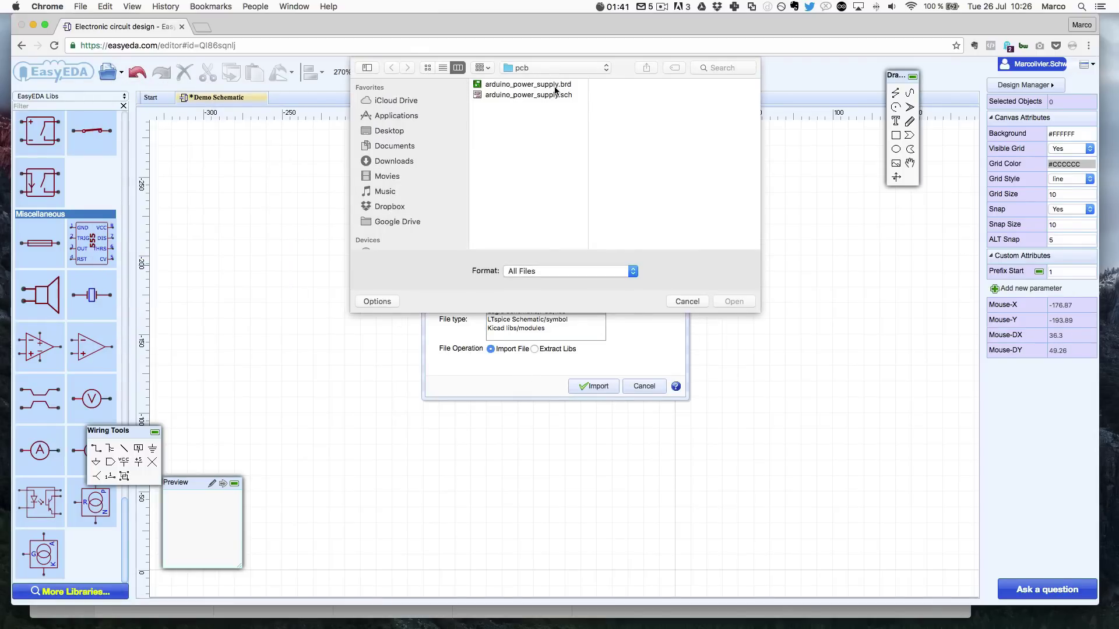
{"action": "left_click", "coordinate": [550, 94]}
{"action": "double_click", "coordinate": [550, 95]}
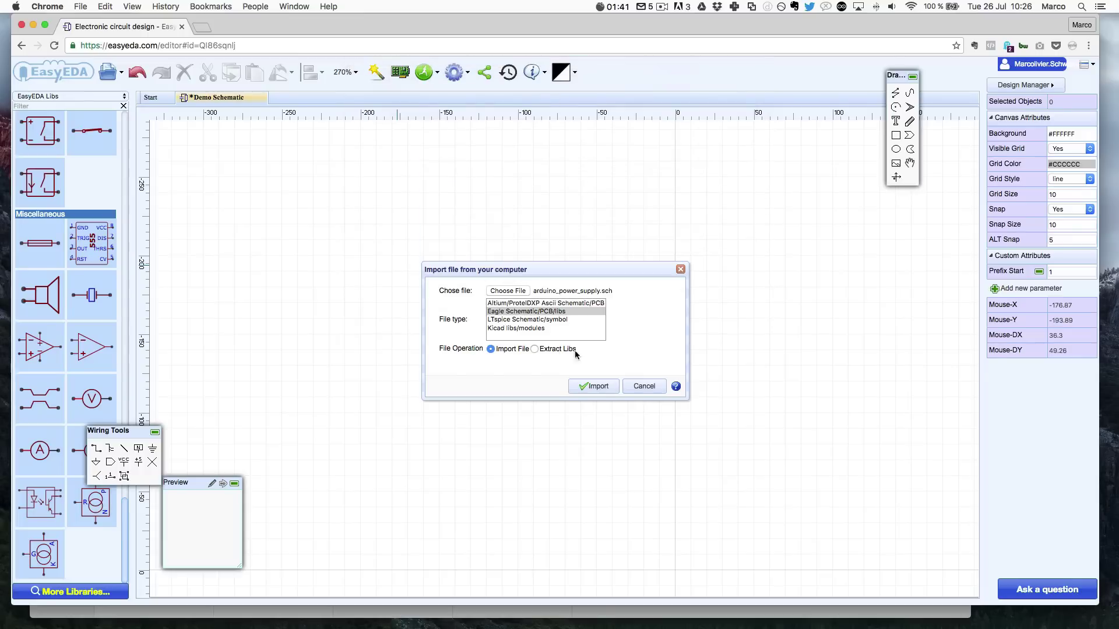
{"action": "left_click", "coordinate": [606, 388]}
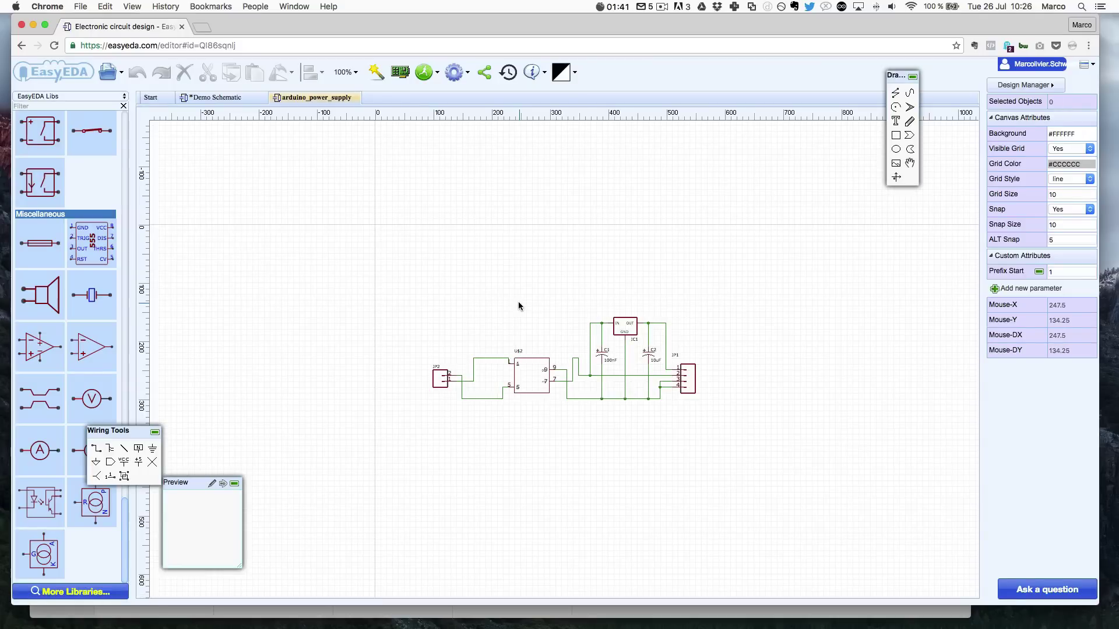
{"action": "scroll", "coordinate": [600, 400], "scroll_direction": "up", "scroll_amount": 2}
{"action": "scroll", "coordinate": [585, 350], "scroll_direction": "down", "scroll_amount": 1}
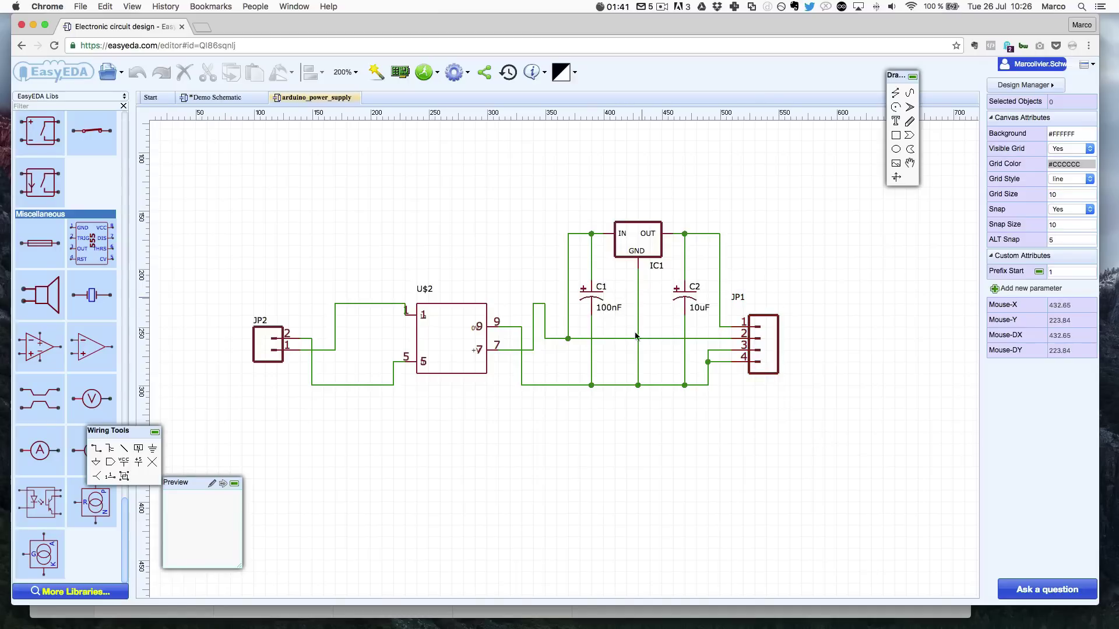
- Import the Eagle board file arduino_power_supply.brd as a PCB
{"action": "left_click", "coordinate": [102, 74]}
{"action": "left_click", "coordinate": [166, 242]}
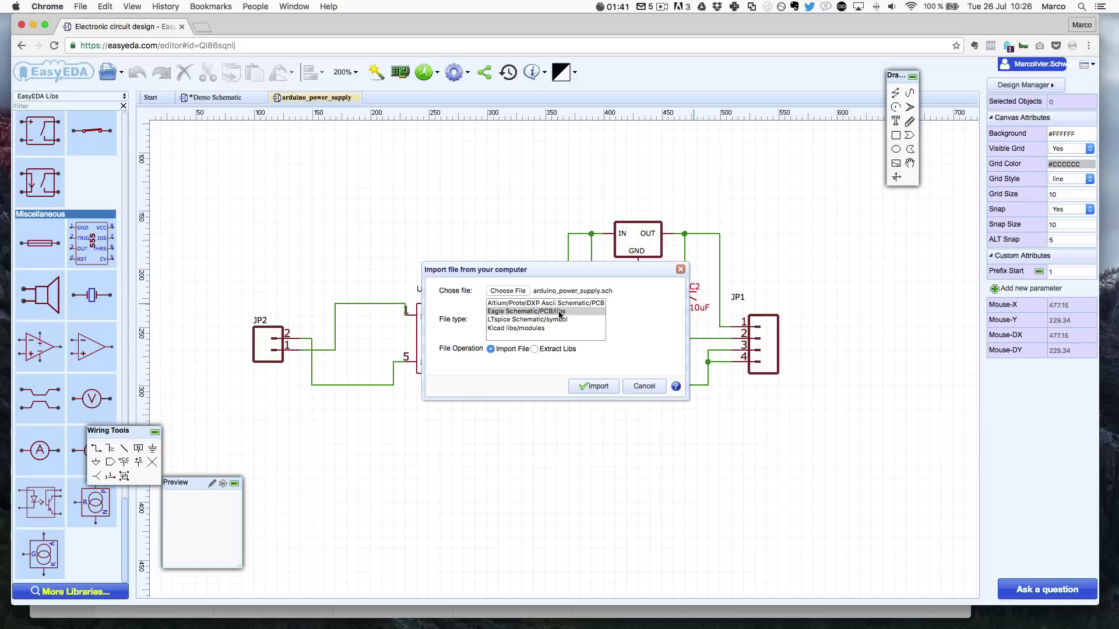
{"action": "left_click", "coordinate": [525, 295]}
{"action": "left_click", "coordinate": [537, 87]}
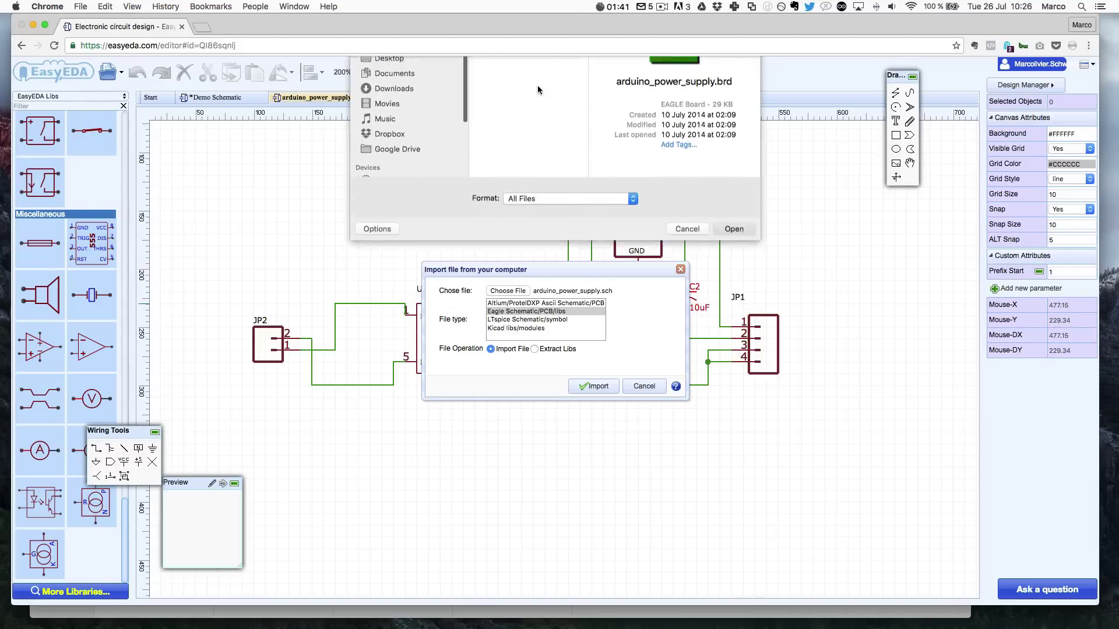
{"action": "key", "text": "Return"}
{"action": "left_click", "coordinate": [604, 389]}
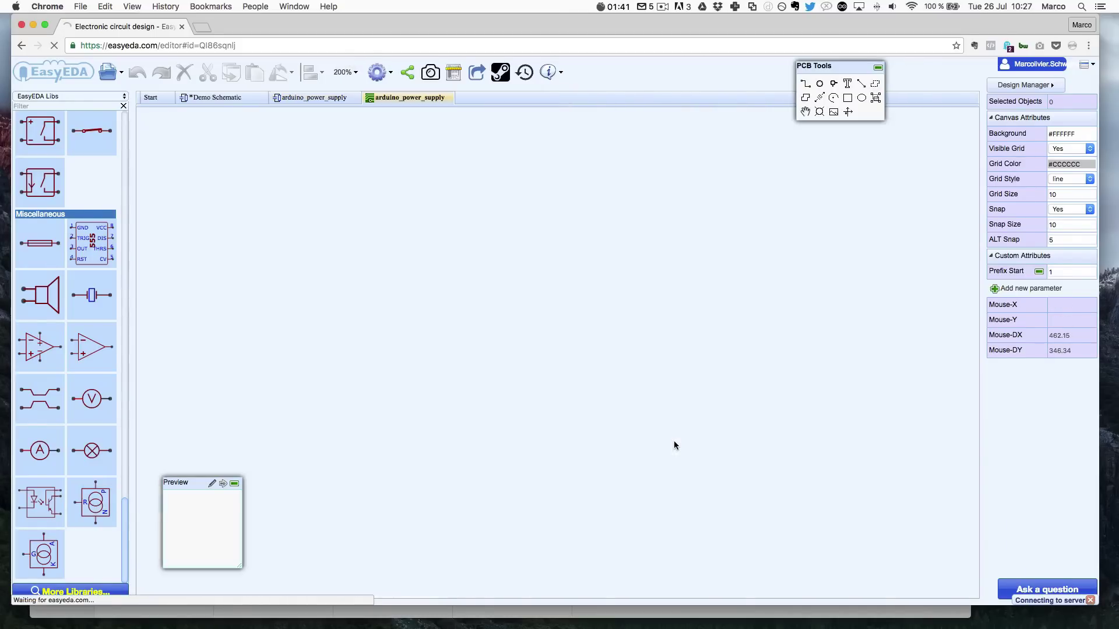
- Examine the imported power supply board's tracks and components, comparing the PCB with its schematic
{"action": "scroll", "coordinate": [209, 433], "scroll_direction": "up", "scroll_amount": 10}
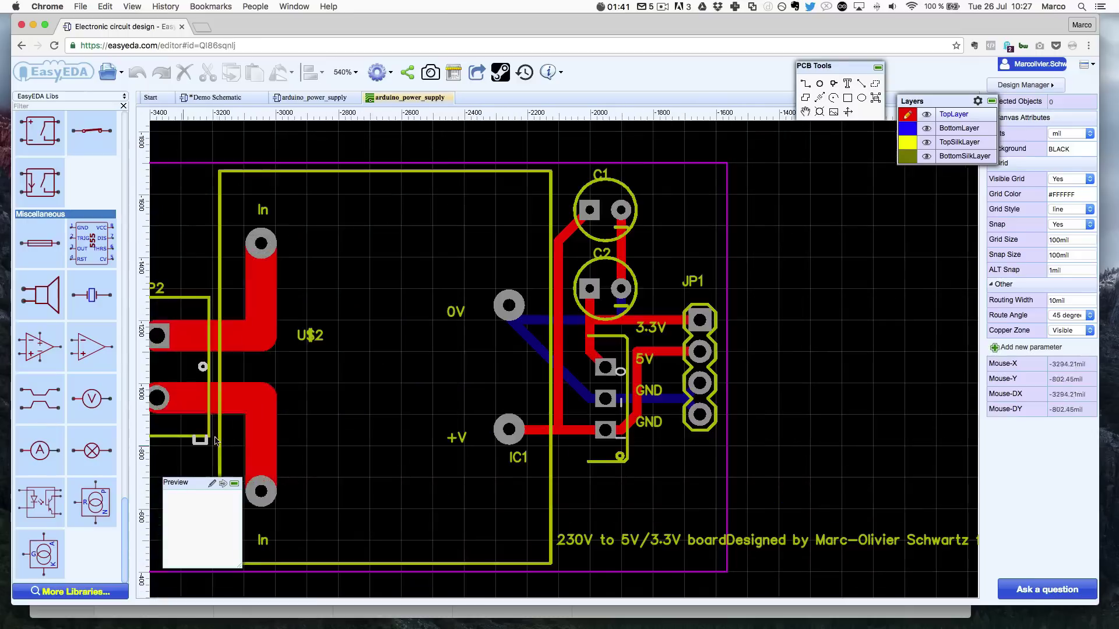
{"action": "scroll", "coordinate": [401, 395], "scroll_direction": "down", "scroll_amount": 10}
{"action": "scroll", "coordinate": [367, 412], "scroll_direction": "up", "scroll_amount": 10}
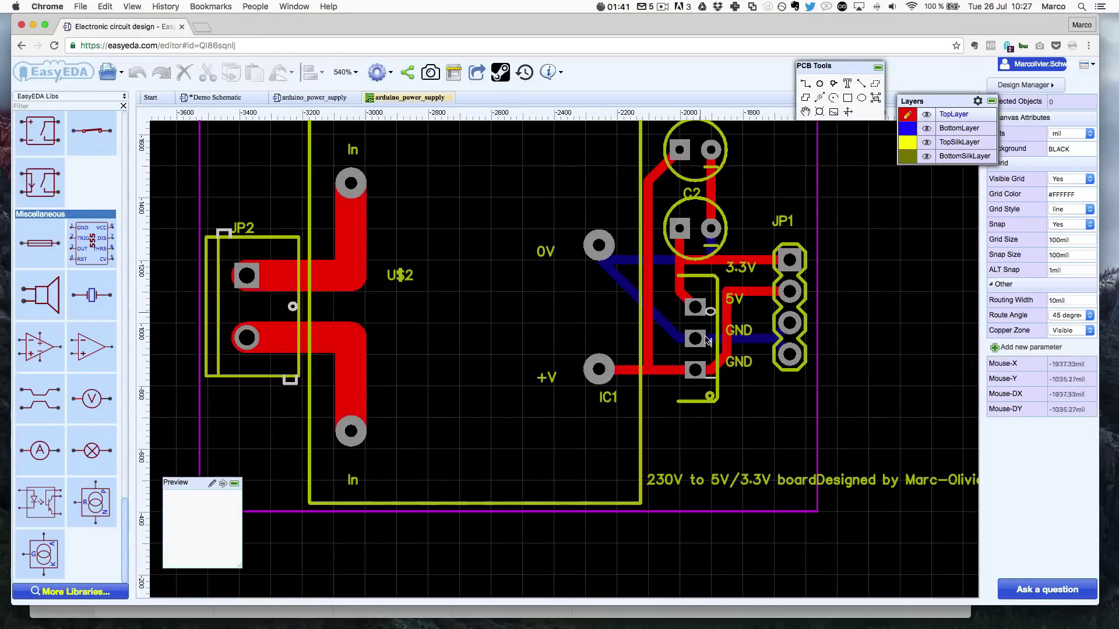
{"action": "scroll", "coordinate": [659, 408], "scroll_direction": "down", "scroll_amount": 3}
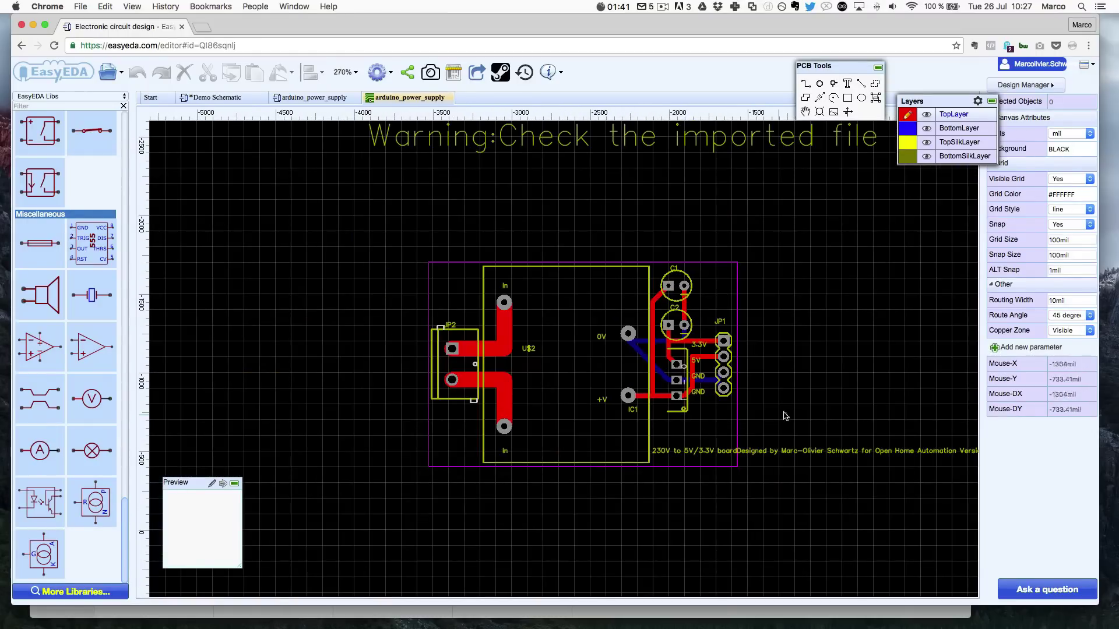
{"action": "left_click", "coordinate": [334, 98]}
{"action": "left_click", "coordinate": [443, 97]}
{"action": "scroll", "coordinate": [627, 395], "scroll_direction": "down", "scroll_amount": 2}
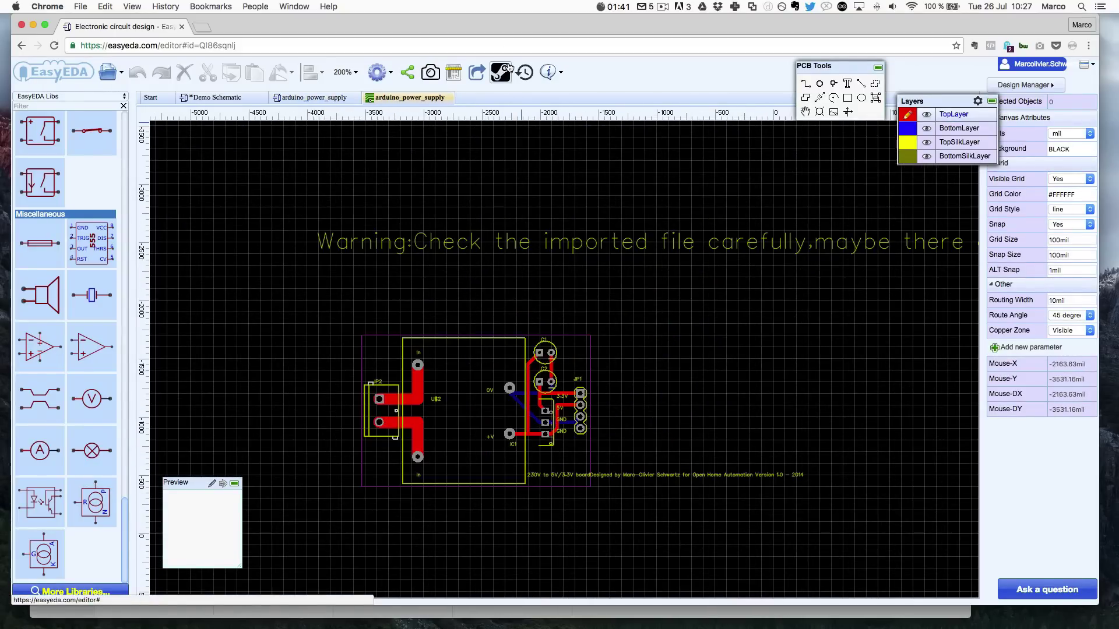
- Save the PCB as arduino_power_supply in the Demo project and open its fabrication order page
{"action": "left_click", "coordinate": [450, 75]}
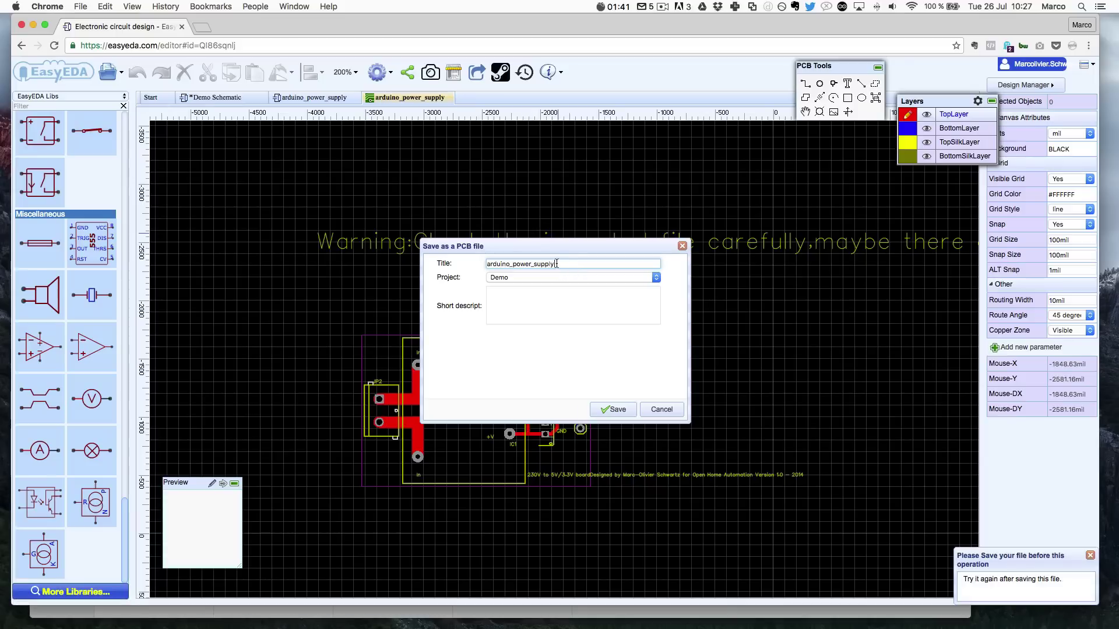
{"action": "left_click", "coordinate": [616, 410]}
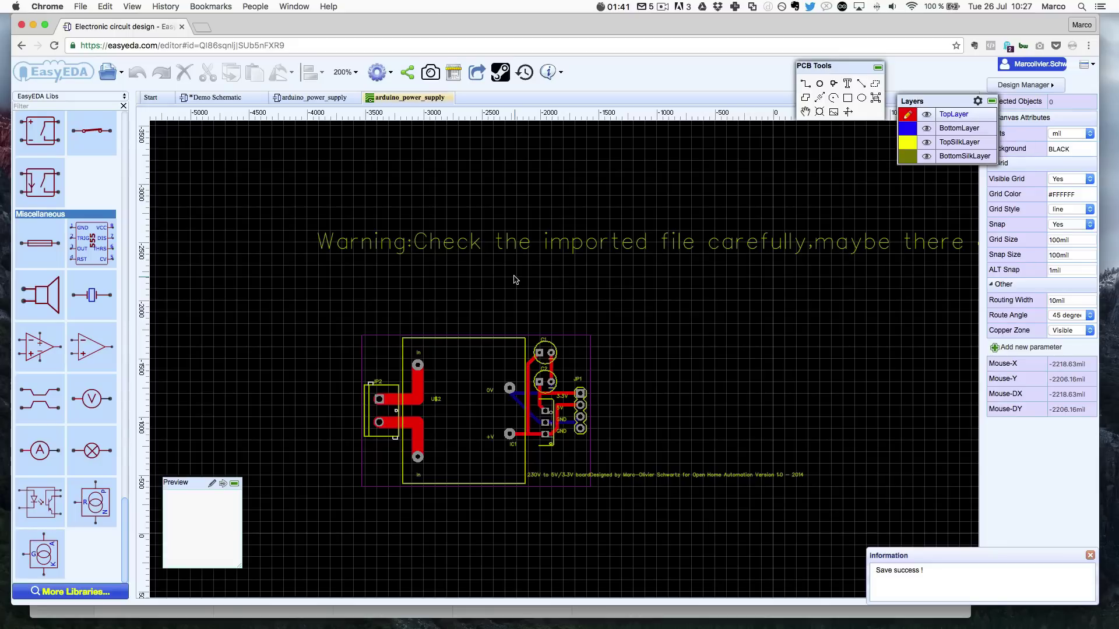
{"action": "left_click", "coordinate": [450, 75]}
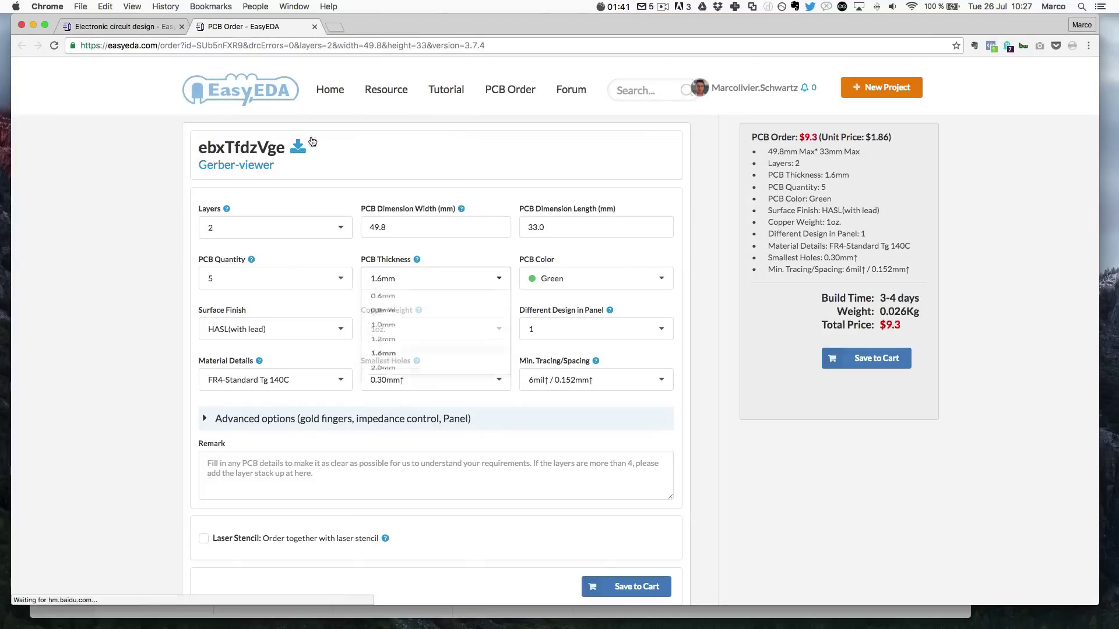
- Review the PCB order's manufacturing options, build time and price, and open the board in the Gerber viewer
{"action": "scroll", "coordinate": [404, 441], "scroll_direction": "down", "scroll_amount": 1}
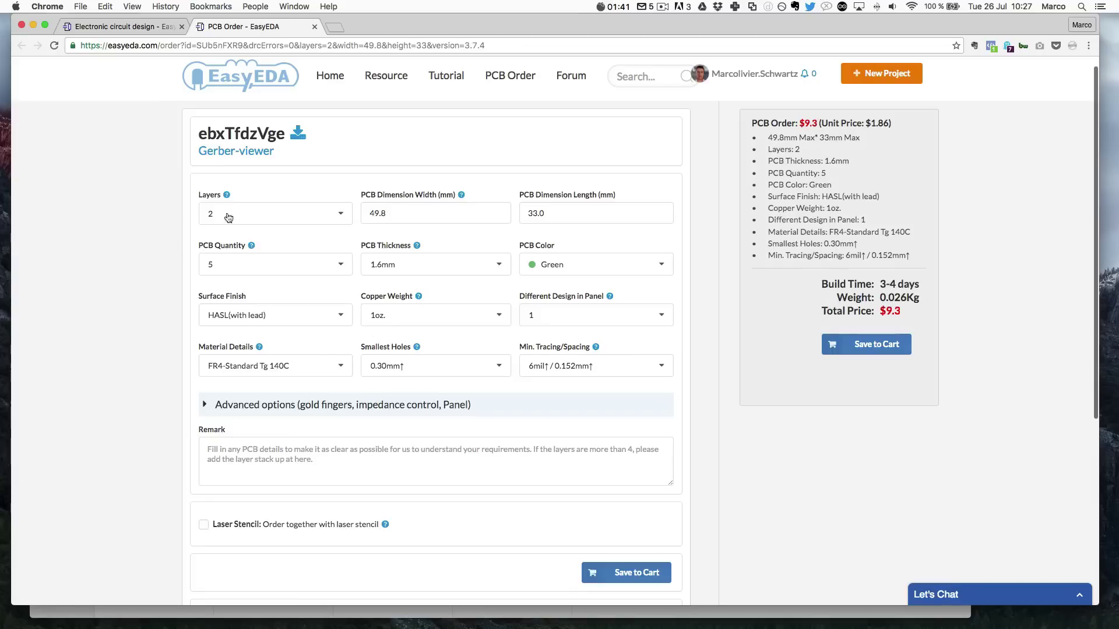
{"action": "left_click", "coordinate": [634, 363]}
{"action": "left_click", "coordinate": [460, 328]}
{"action": "scroll", "coordinate": [462, 509], "scroll_direction": "up", "scroll_amount": 1}
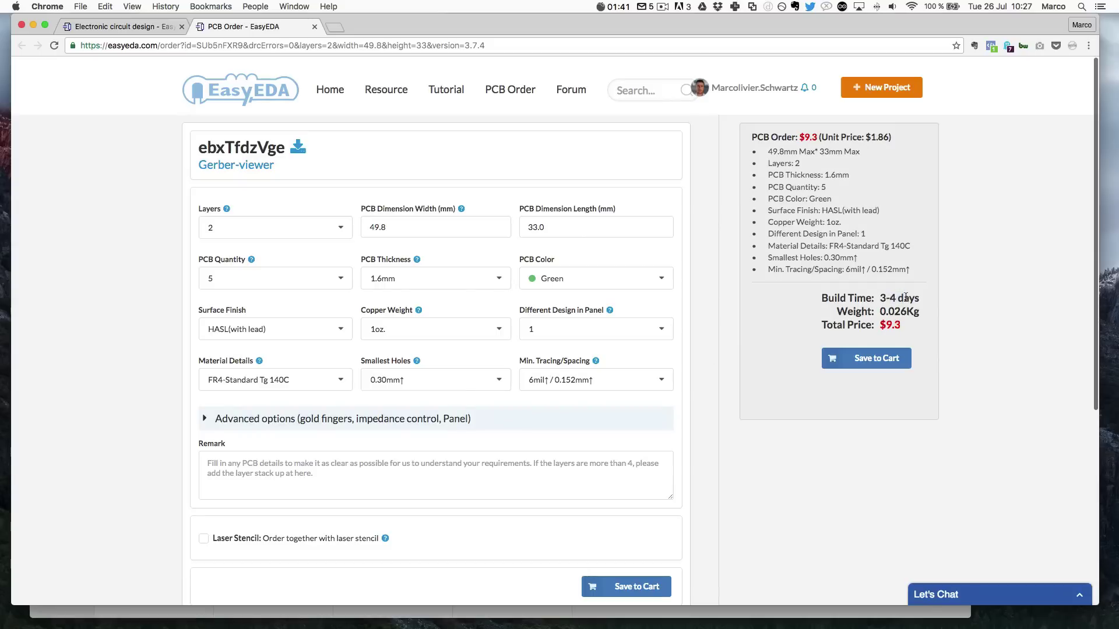
{"action": "scroll", "coordinate": [809, 305], "scroll_direction": "down", "scroll_amount": 3}
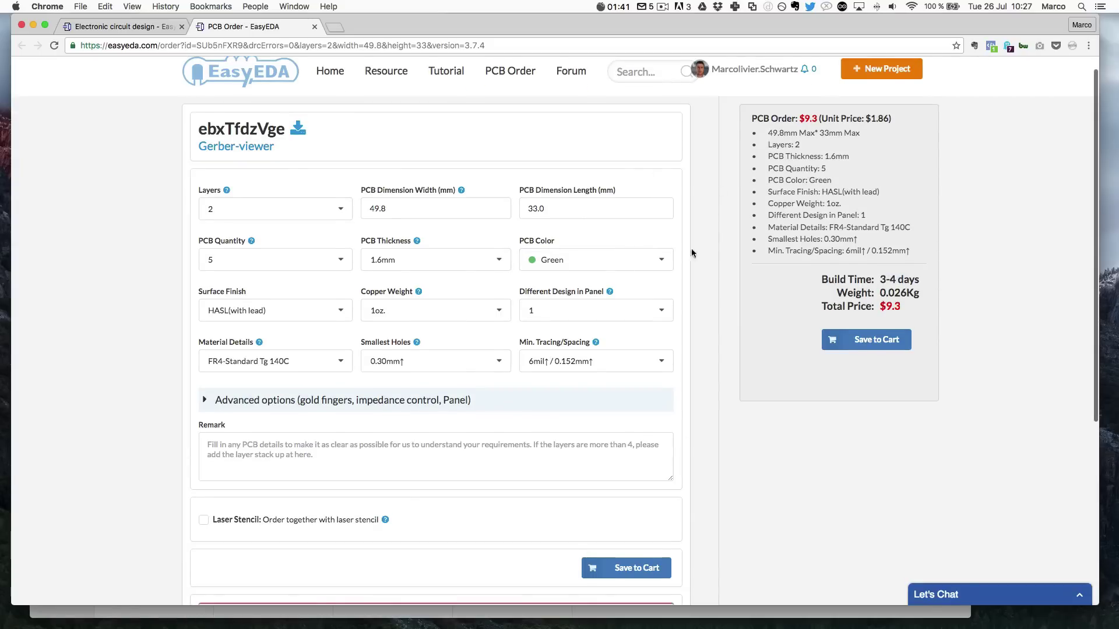
{"action": "scroll", "coordinate": [685, 406], "scroll_direction": "up", "scroll_amount": 3}
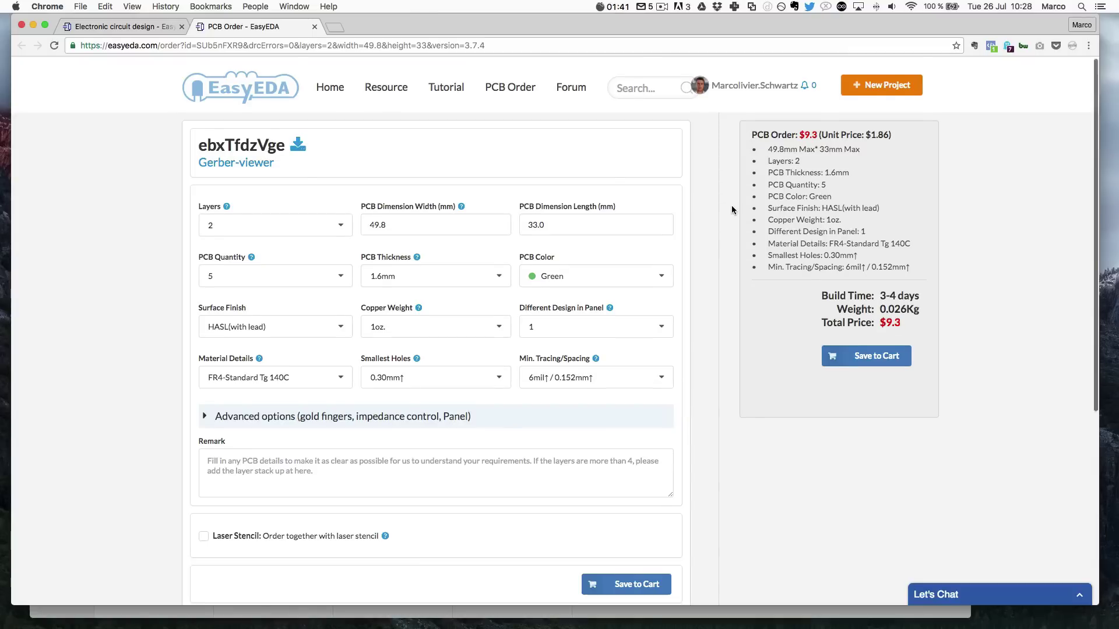
{"action": "scroll", "coordinate": [732, 205], "scroll_direction": "down", "scroll_amount": 3}
{"action": "scroll", "coordinate": [732, 205], "scroll_direction": "up", "scroll_amount": 3}
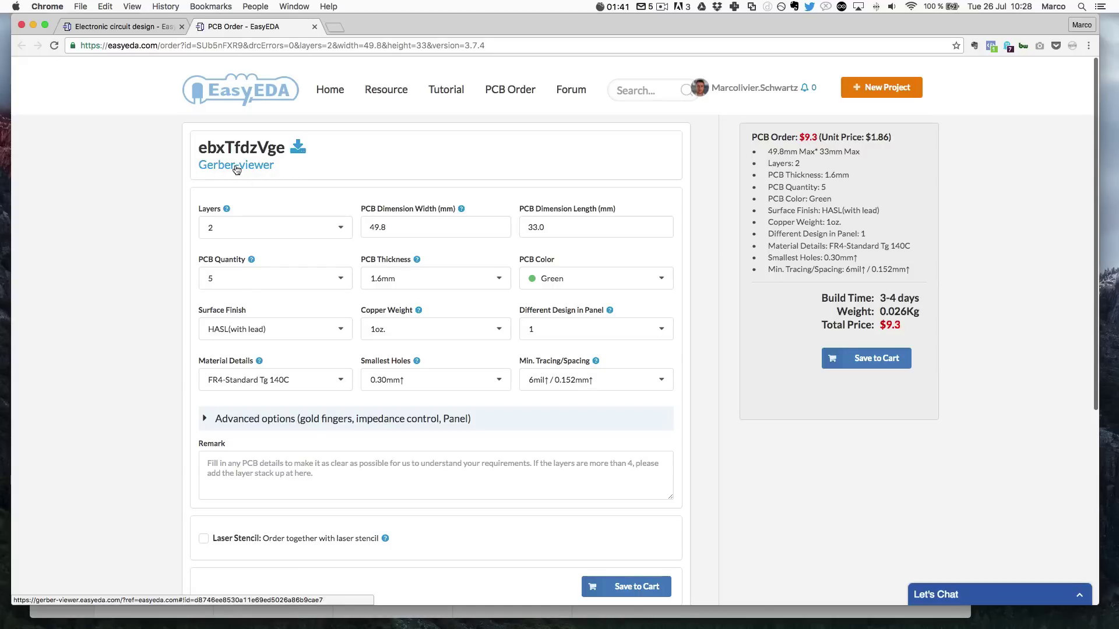
{"action": "left_click", "coordinate": [276, 168]}
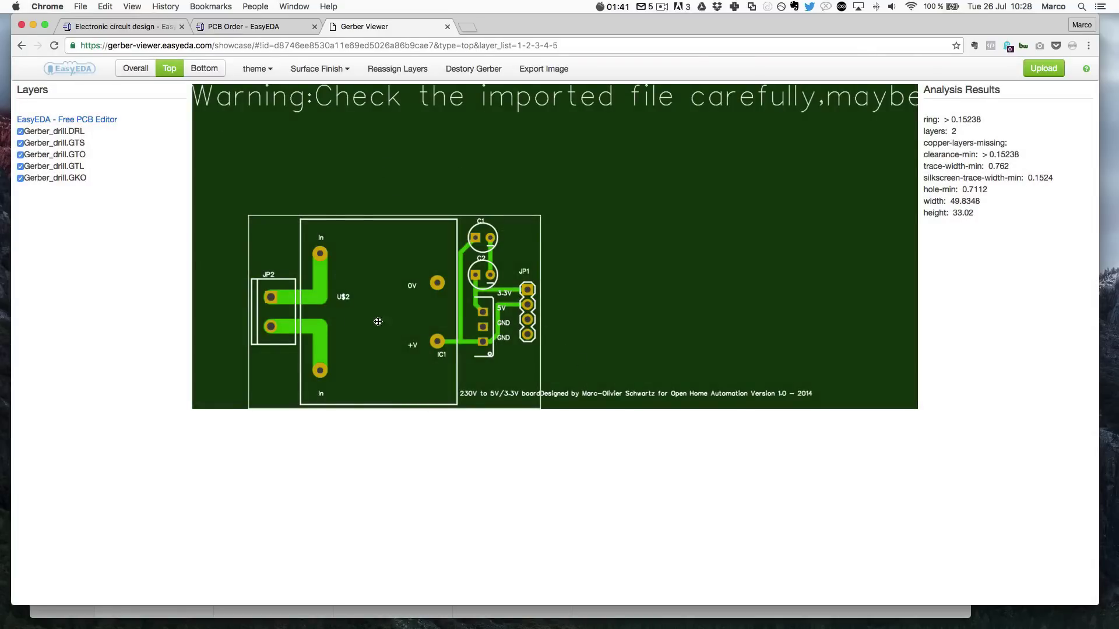
- Display the power supply board in overall view, and open the Gerber viewer's home page at gerber-viewer.easyeda.com
{"action": "left_click", "coordinate": [135, 69]}
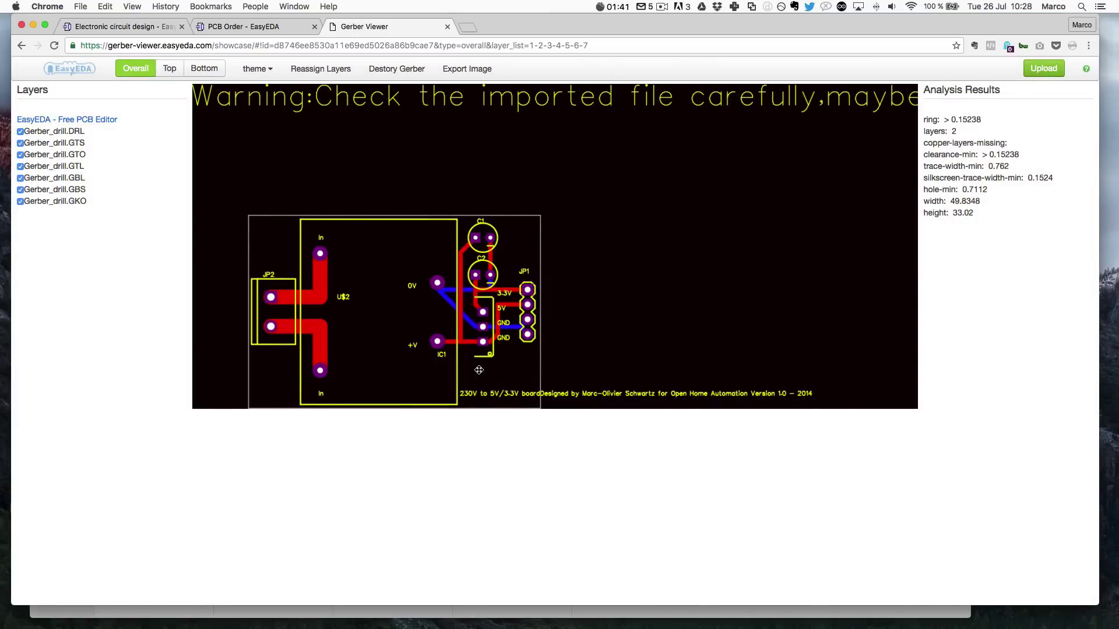
{"action": "left_click", "coordinate": [256, 69]}
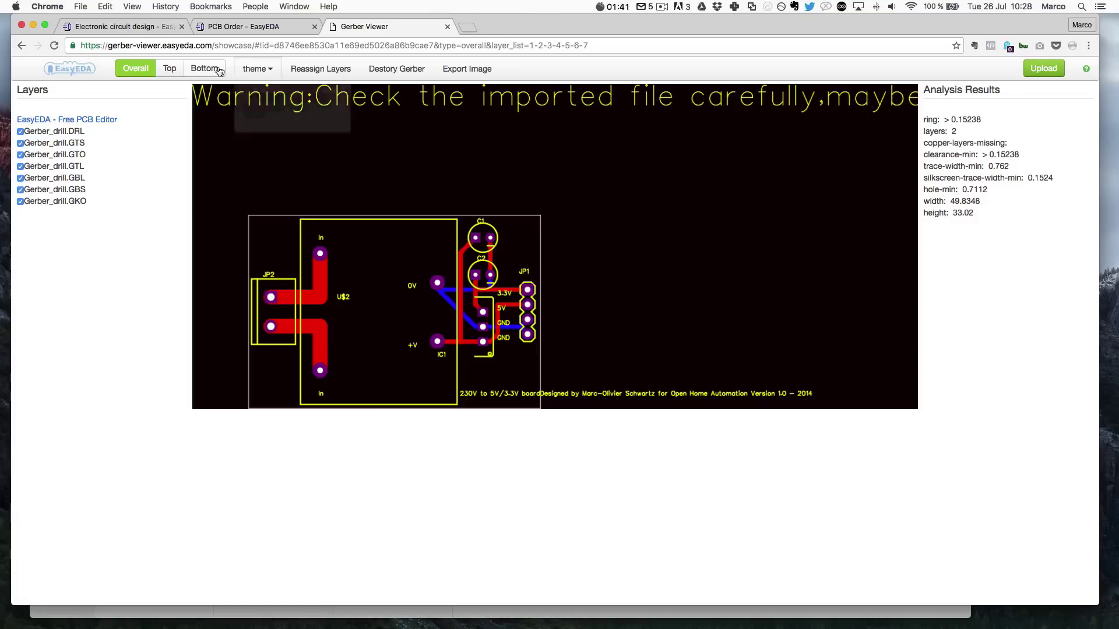
{"action": "left_click", "coordinate": [180, 45]}
{"action": "left_click_drag", "start_coordinate": [214, 46], "coordinate": [642, 54]}
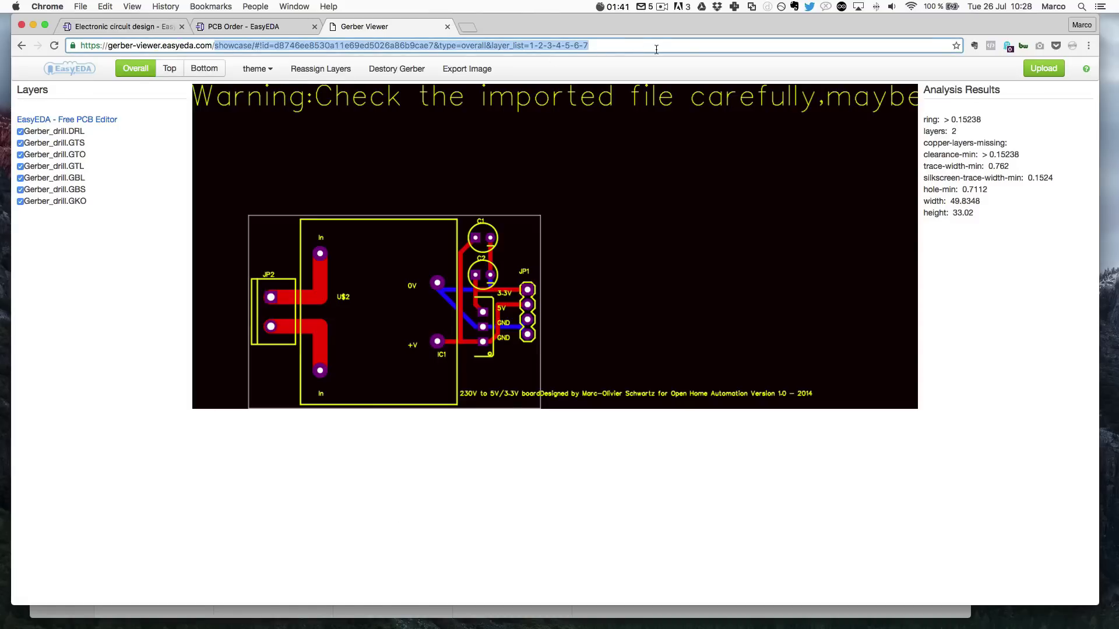
{"action": "key", "text": "BackSpace"}
{"action": "key", "text": "Return"}
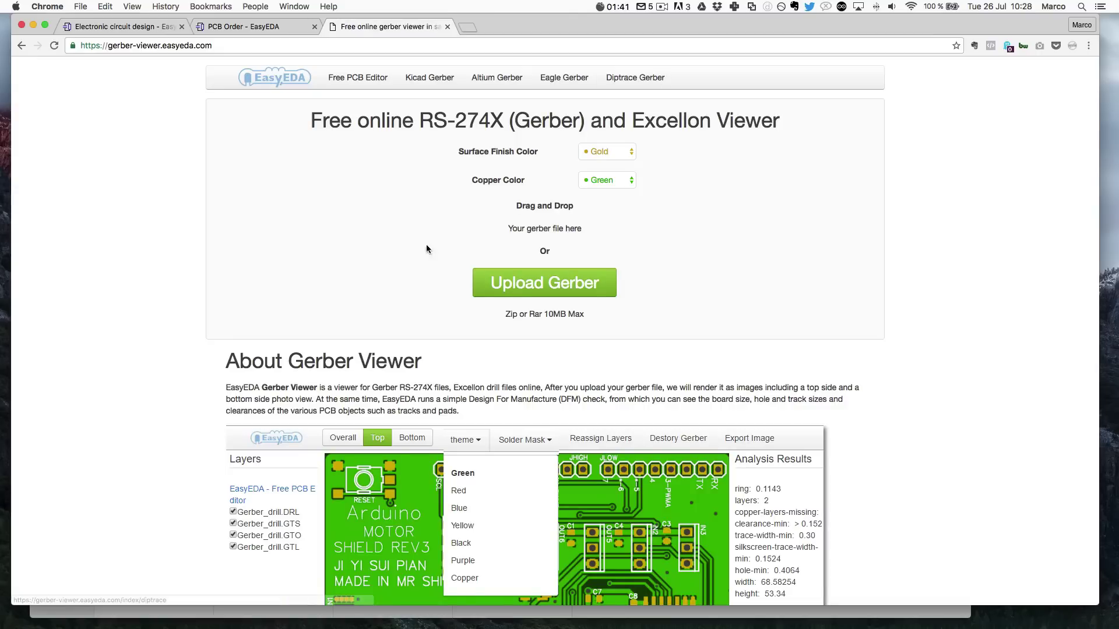
- Skim the Gerber viewer's feature description and upload arduino_board_gerber.zip from the examples folder on the Desktop
{"action": "scroll", "coordinate": [404, 269], "scroll_direction": "down", "scroll_amount": 15}
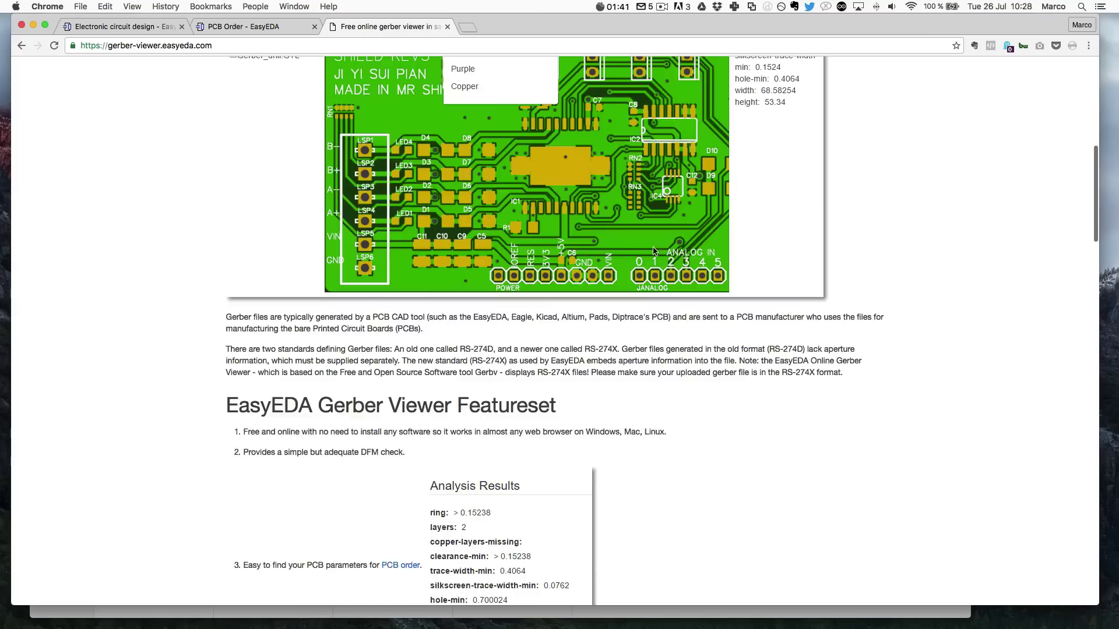
{"action": "scroll", "coordinate": [633, 352], "scroll_direction": "down", "scroll_amount": 17}
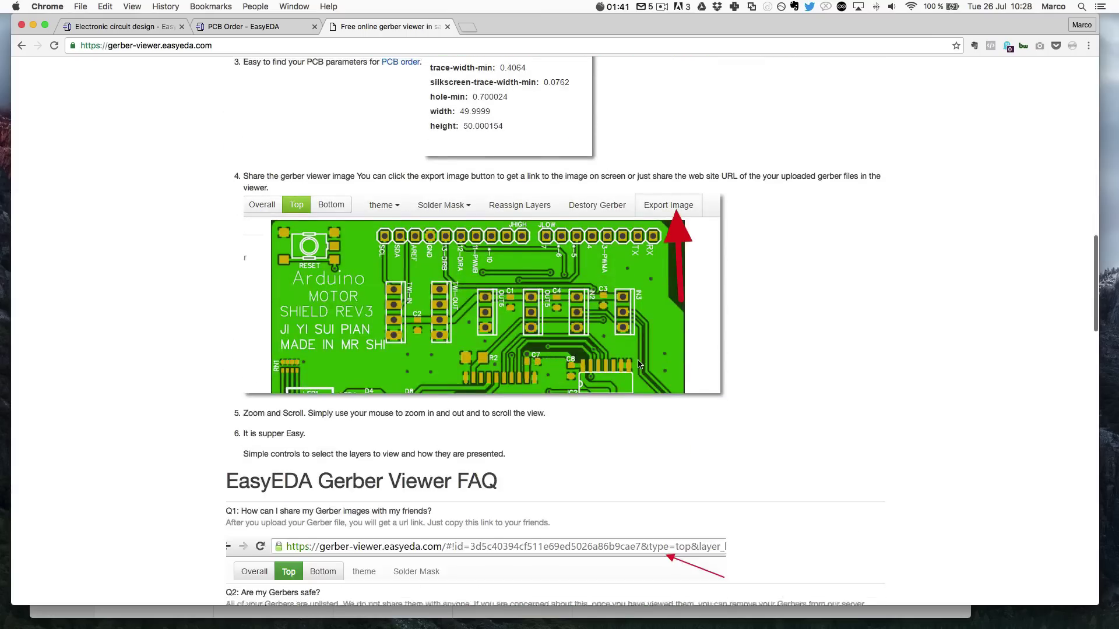
{"action": "scroll", "coordinate": [640, 365], "scroll_direction": "up", "scroll_amount": 20}
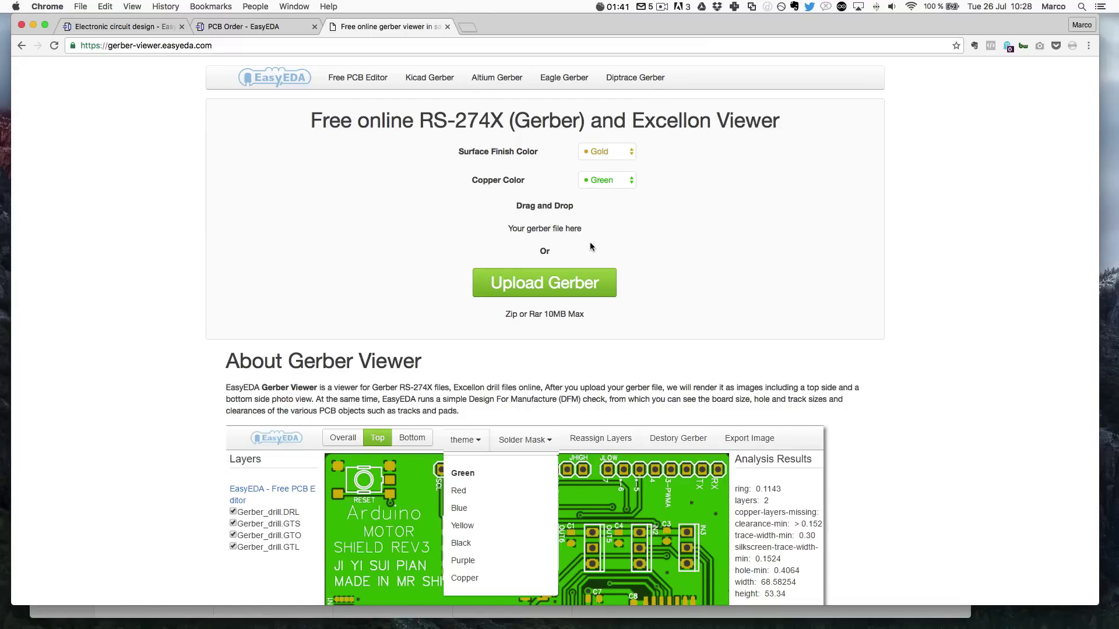
{"action": "left_click", "coordinate": [564, 280]}
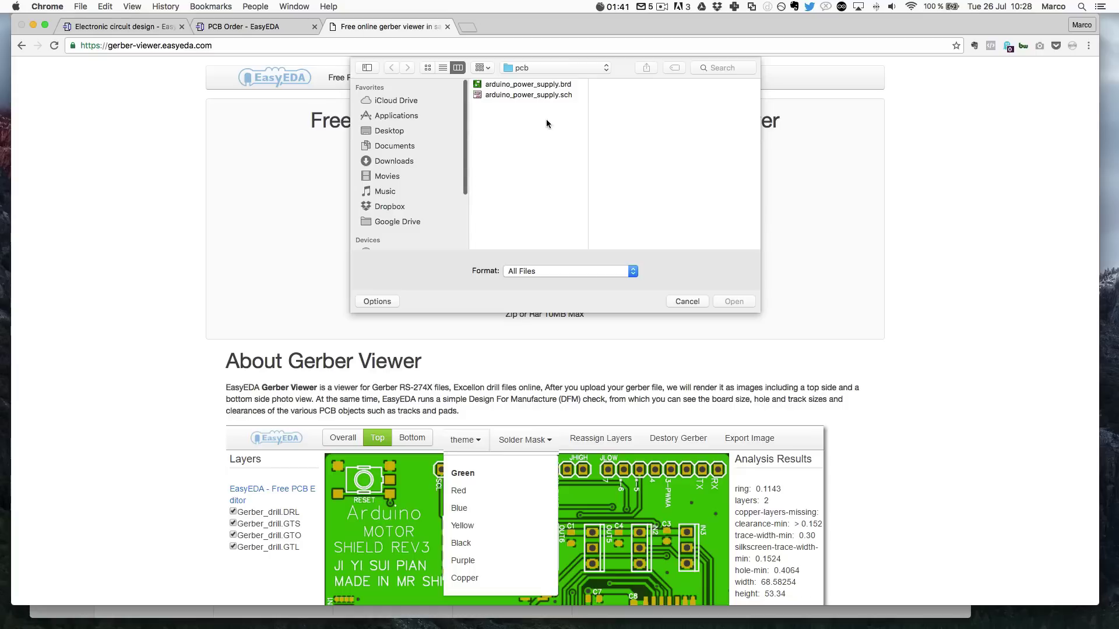
{"action": "left_click", "coordinate": [557, 68]}
{"action": "left_click", "coordinate": [562, 81]}
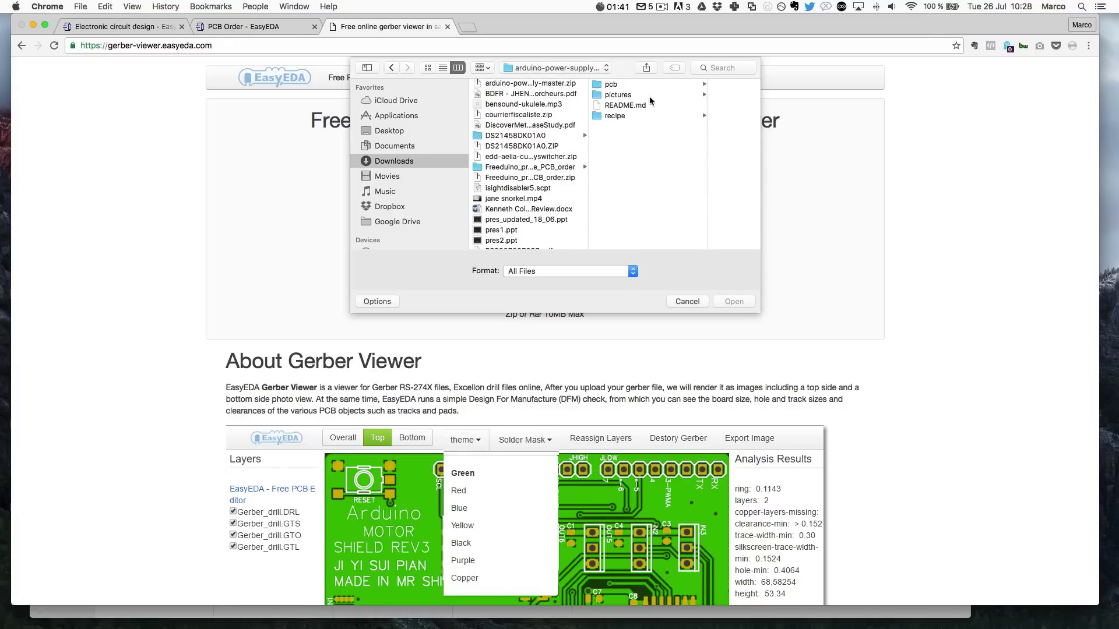
{"action": "left_click", "coordinate": [396, 147]}
{"action": "left_click", "coordinate": [397, 132]}
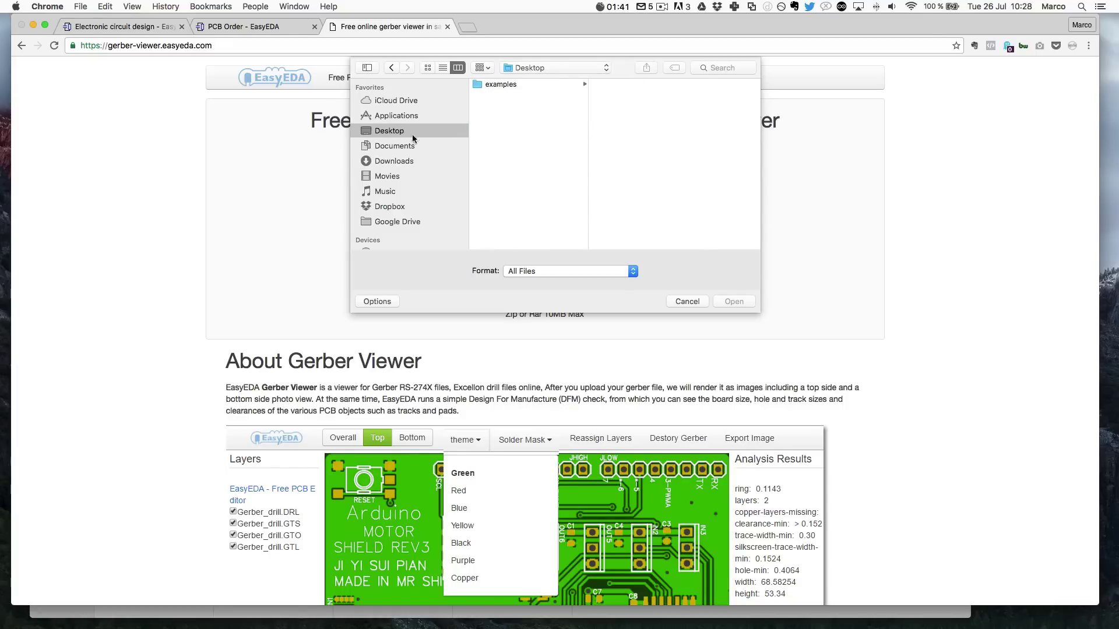
{"action": "left_click", "coordinate": [503, 85]}
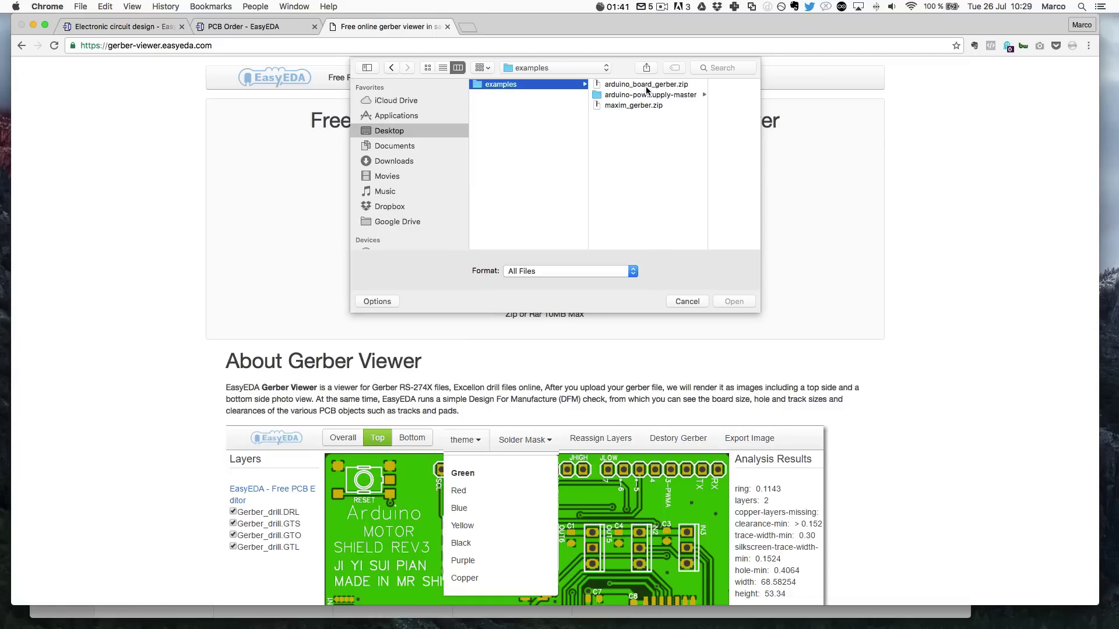
{"action": "left_click", "coordinate": [647, 85]}
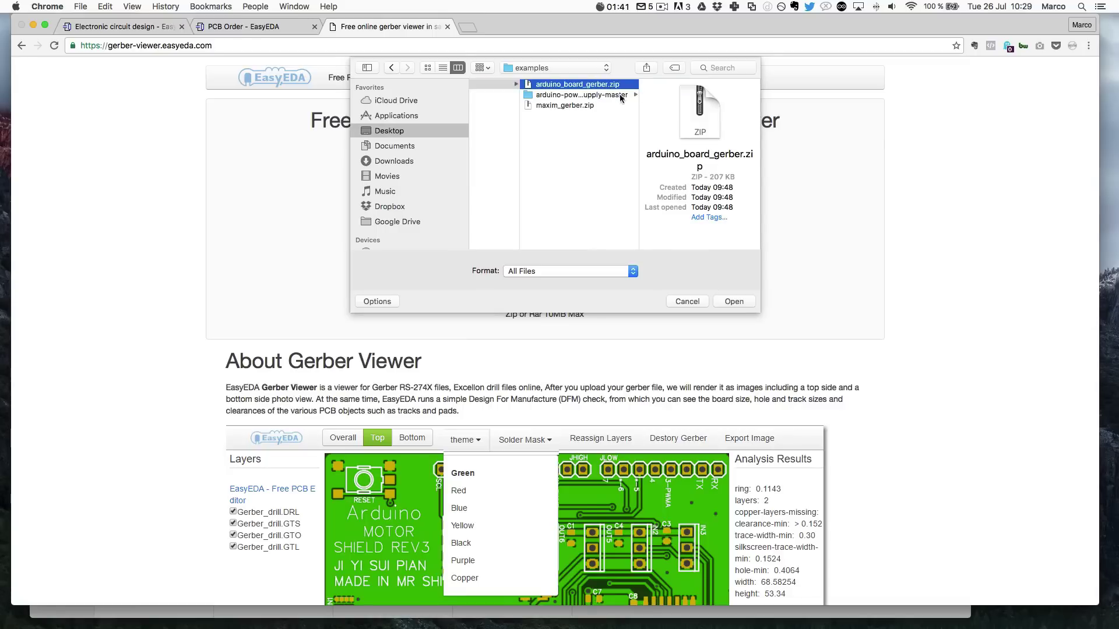
{"action": "double_click", "coordinate": [562, 86]}
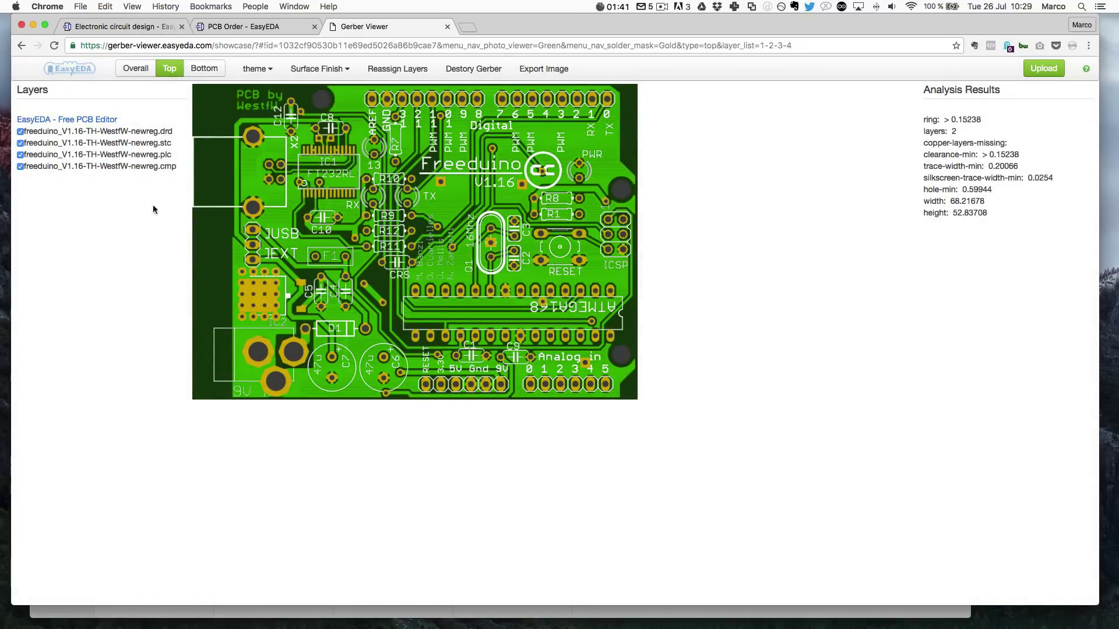
- Show the Freeduino board in overall view and examine its tracks and components up close
{"action": "left_click", "coordinate": [135, 68]}
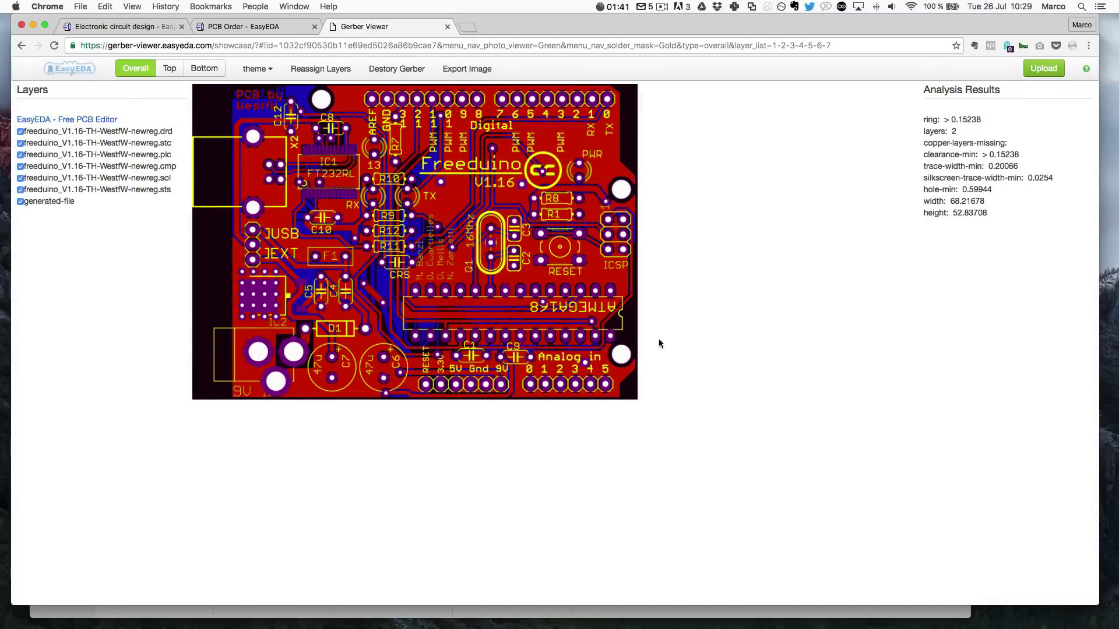
{"action": "scroll", "coordinate": [462, 269], "scroll_direction": "up", "scroll_amount": 5}
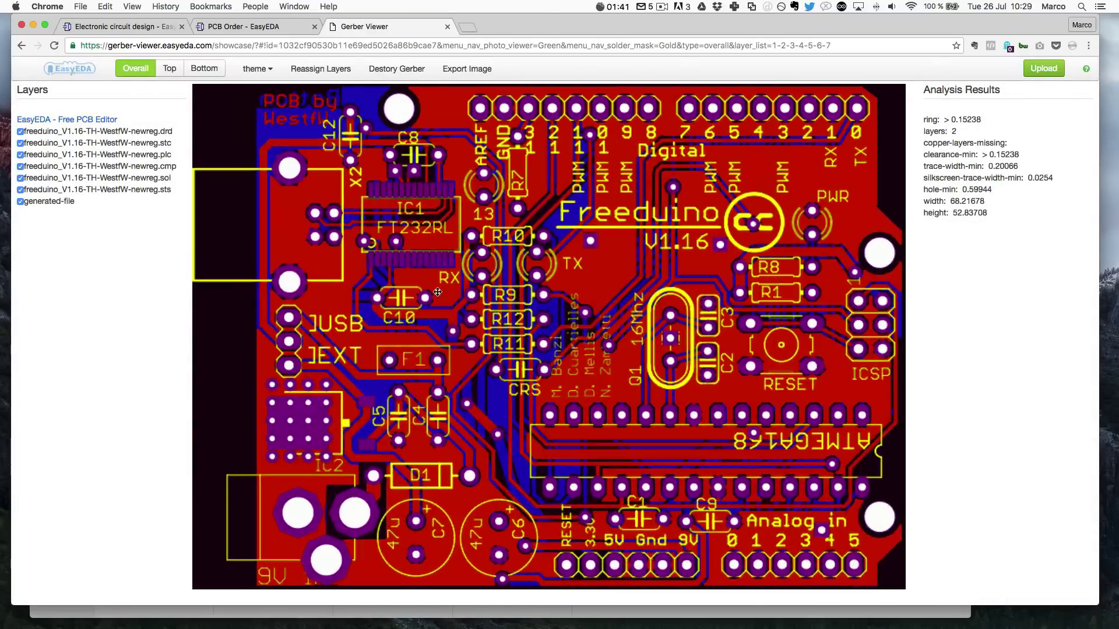
{"action": "scroll", "coordinate": [458, 384], "scroll_direction": "down", "scroll_amount": 5}
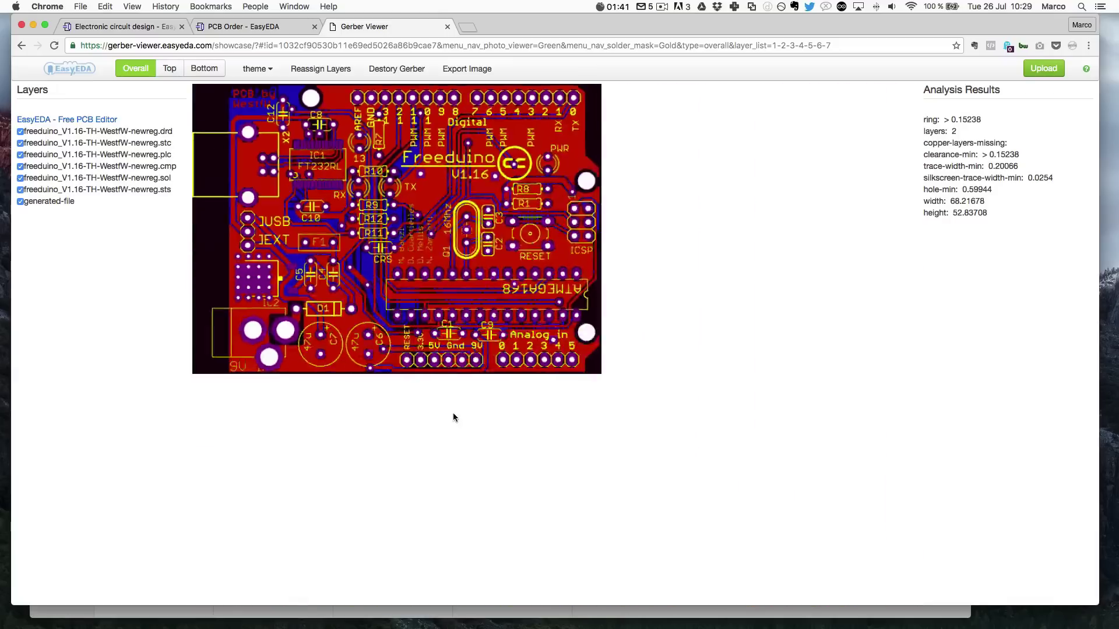
{"action": "scroll", "coordinate": [392, 282], "scroll_direction": "up", "scroll_amount": 4}
{"action": "scroll", "coordinate": [604, 368], "scroll_direction": "down", "scroll_amount": 1}
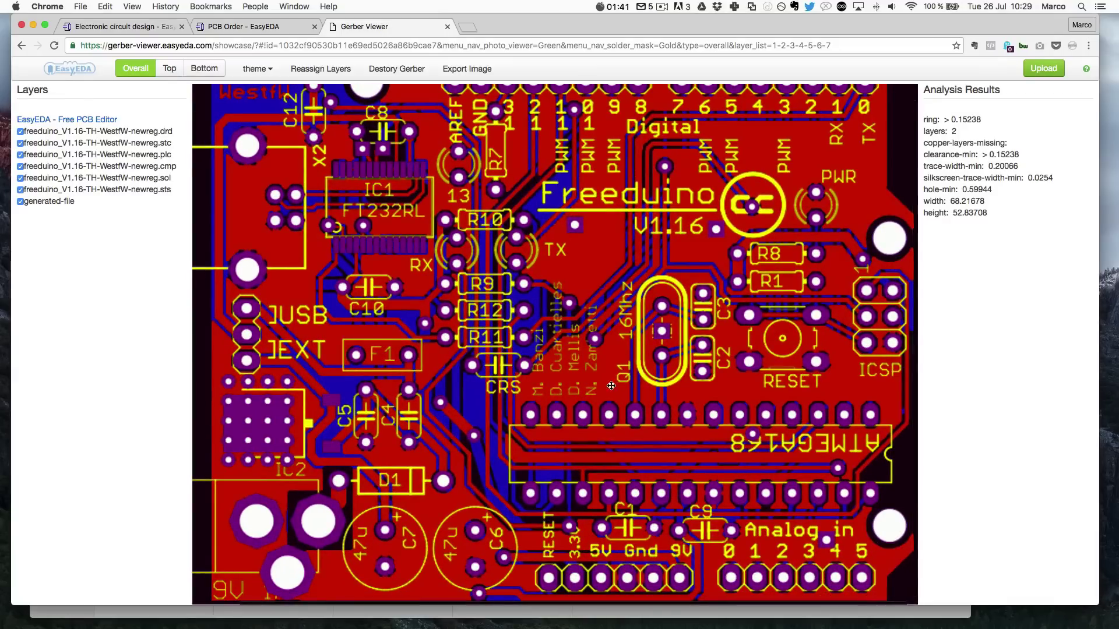
{"action": "scroll", "coordinate": [605, 367], "scroll_direction": "down", "scroll_amount": 3}
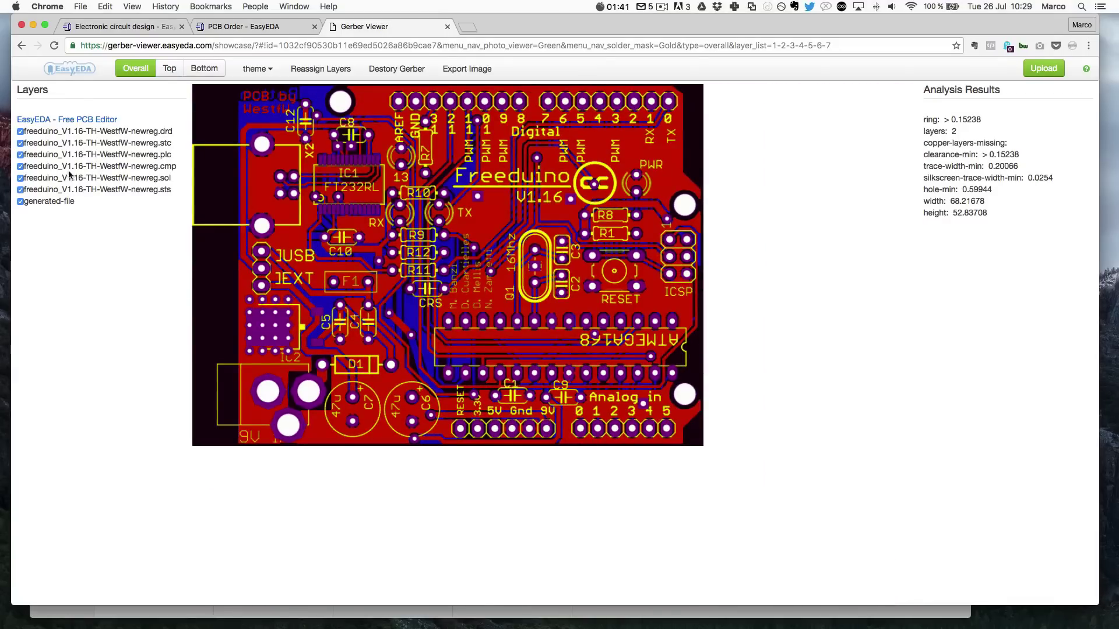
- Hide the Freeduino board's .cmp and .sol layers and turn both back on
{"action": "left_click", "coordinate": [20, 166]}
{"action": "left_click", "coordinate": [21, 178]}
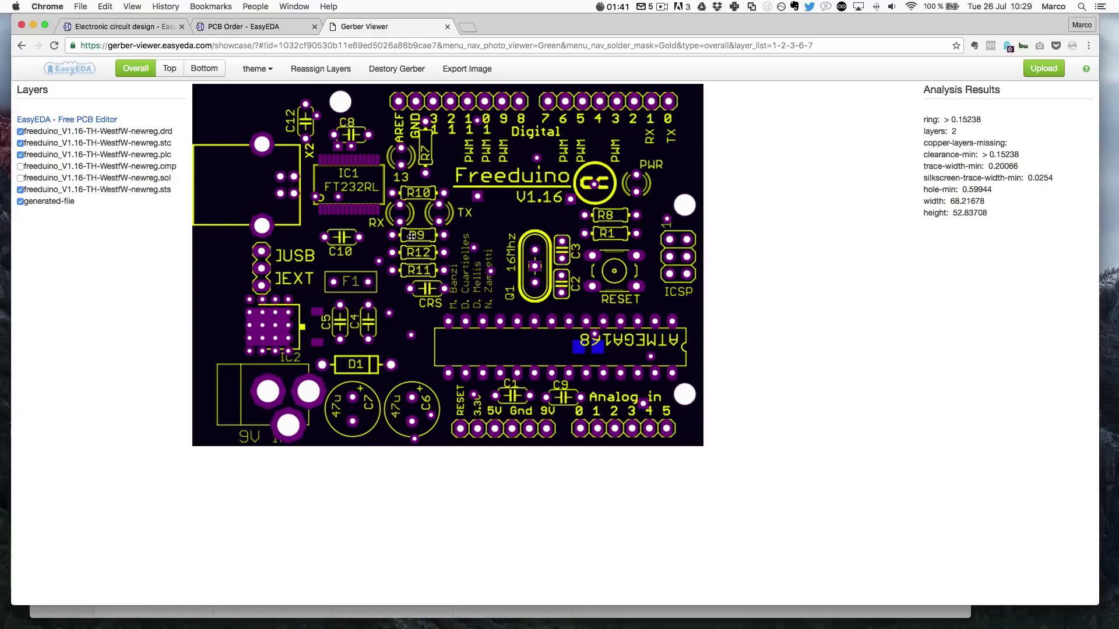
{"action": "left_click", "coordinate": [101, 167]}
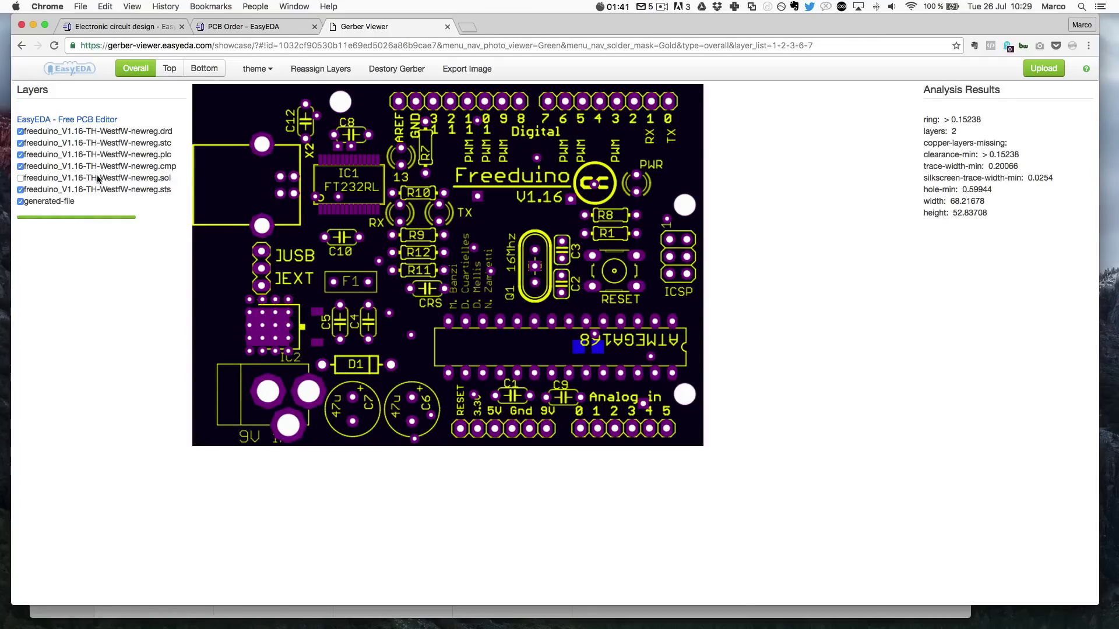
{"action": "left_click", "coordinate": [100, 178]}
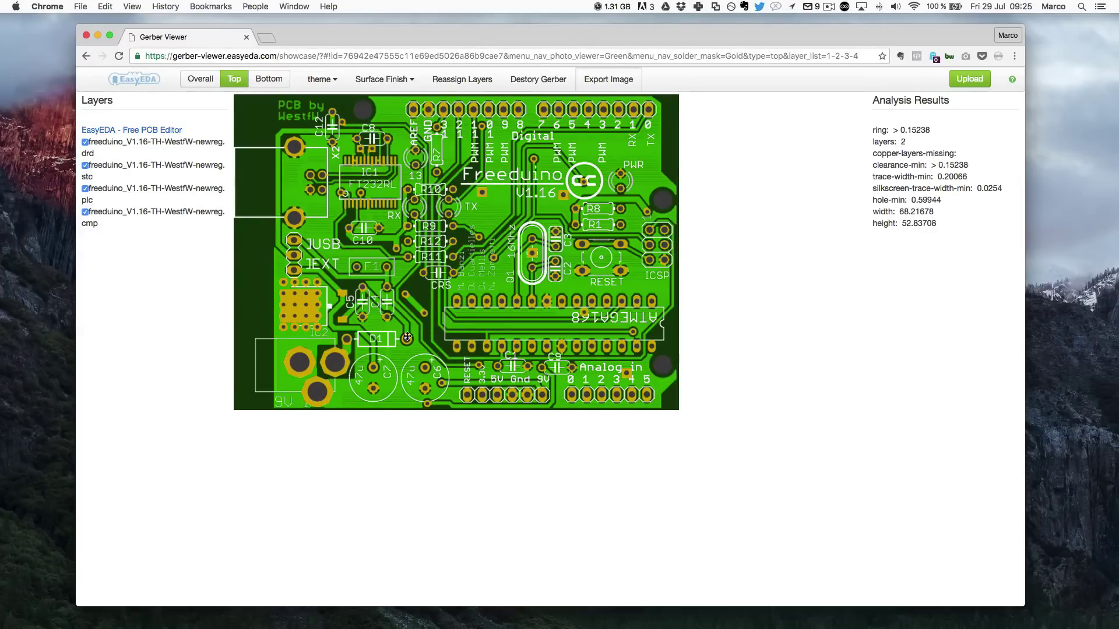
- Preview the Freeduino board in the Red and Yellow themes and return it to Green
{"action": "left_click", "coordinate": [322, 80]}
{"action": "mouse_move", "coordinate": [306, 81]}
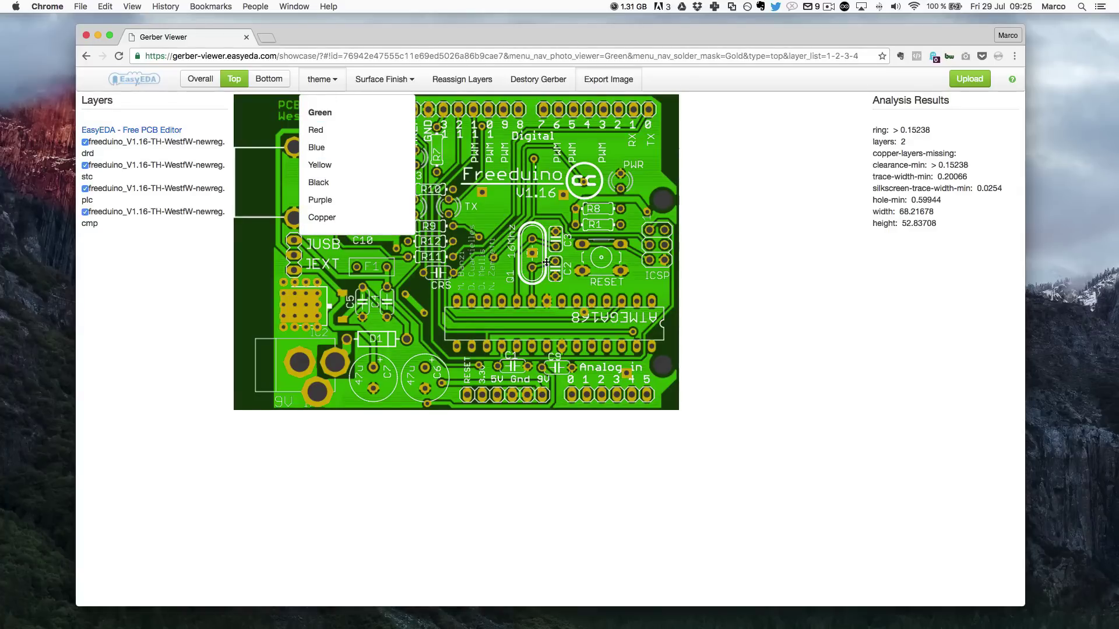
{"action": "left_click", "coordinate": [338, 131]}
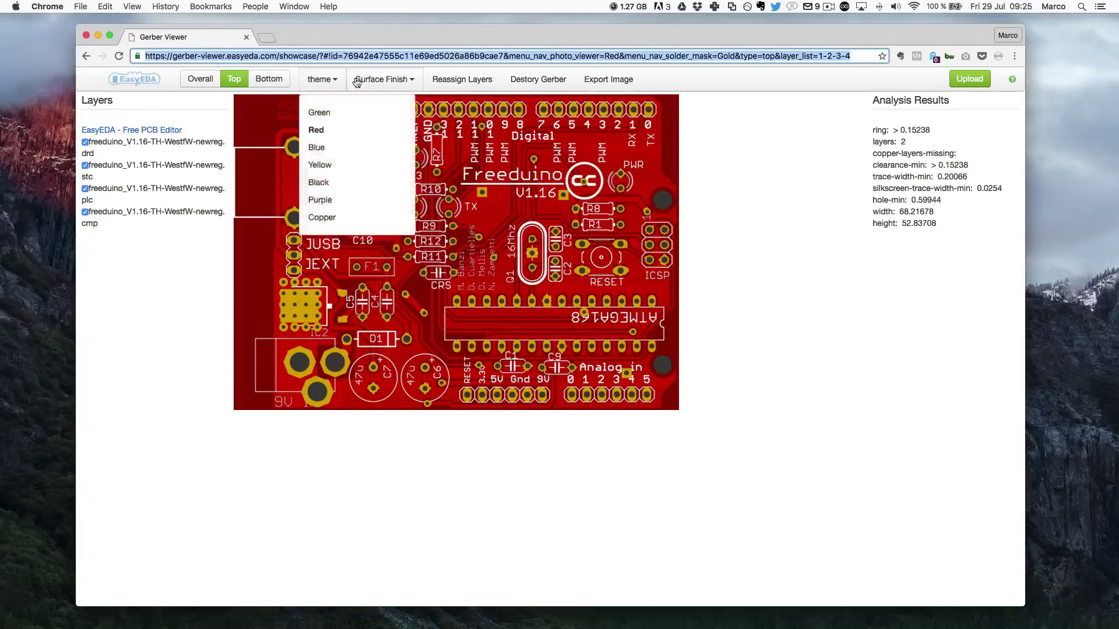
{"action": "mouse_move", "coordinate": [323, 80]}
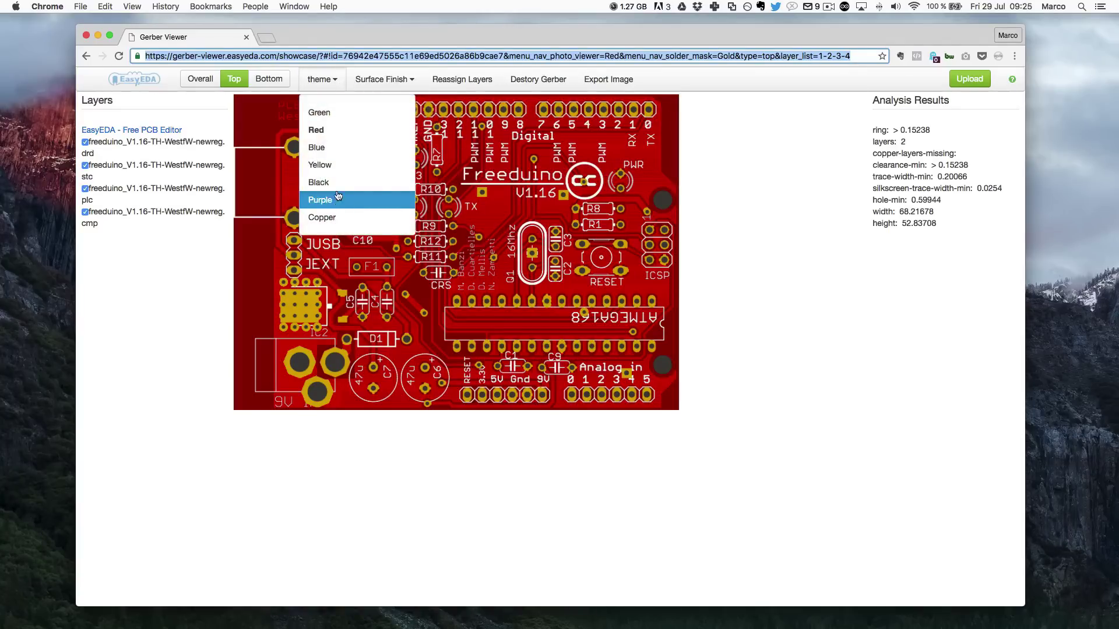
{"action": "left_click", "coordinate": [334, 165]}
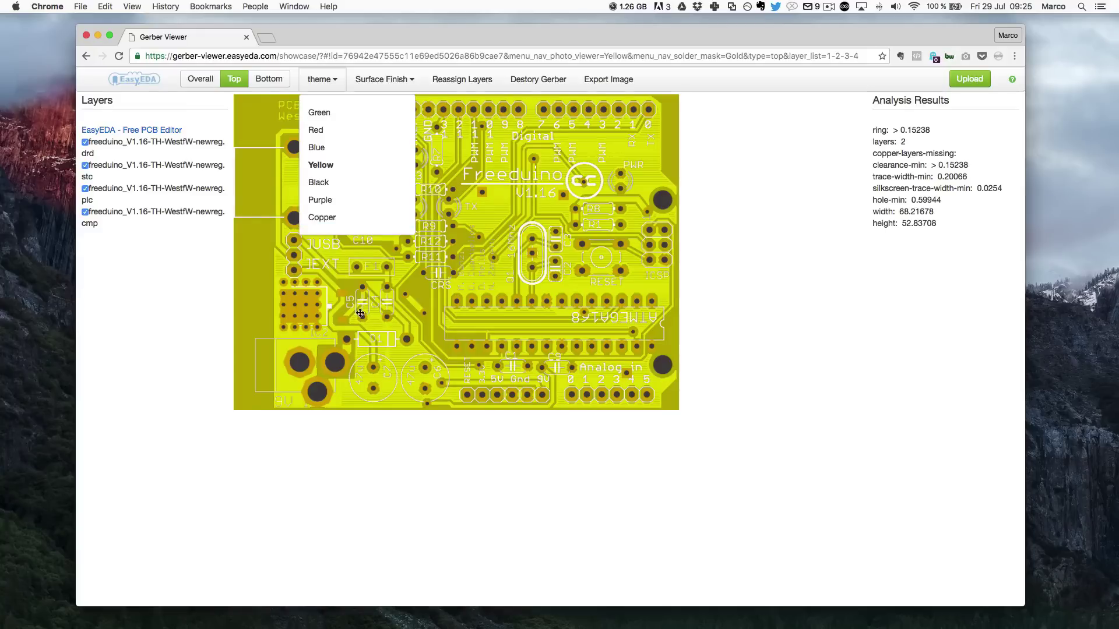
{"action": "left_click", "coordinate": [734, 385]}
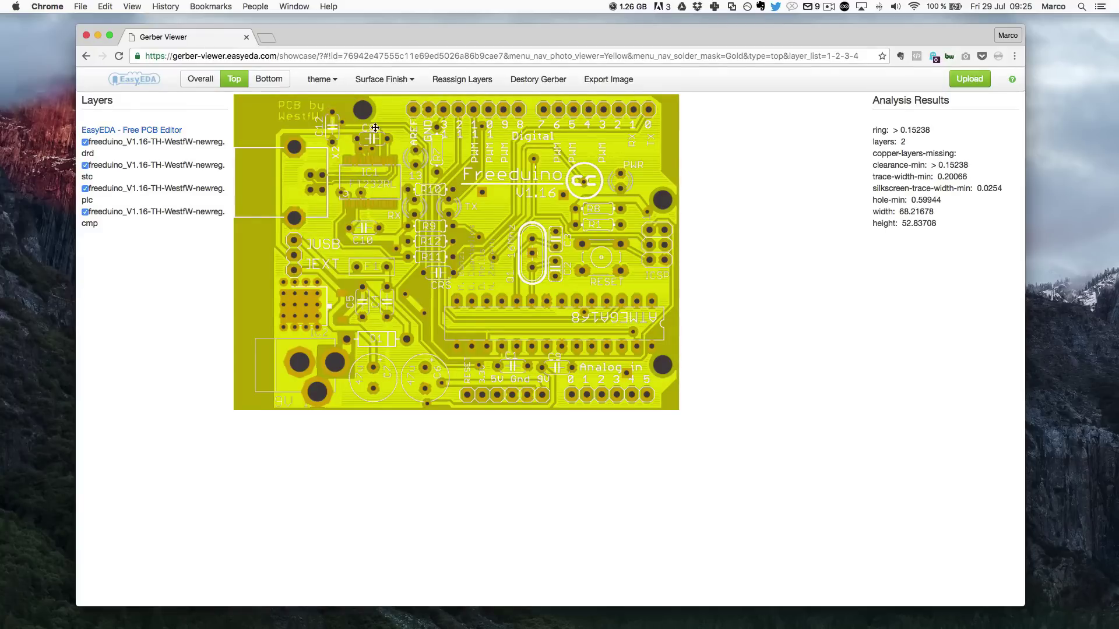
{"action": "left_click", "coordinate": [320, 80]}
{"action": "left_click", "coordinate": [331, 112]}
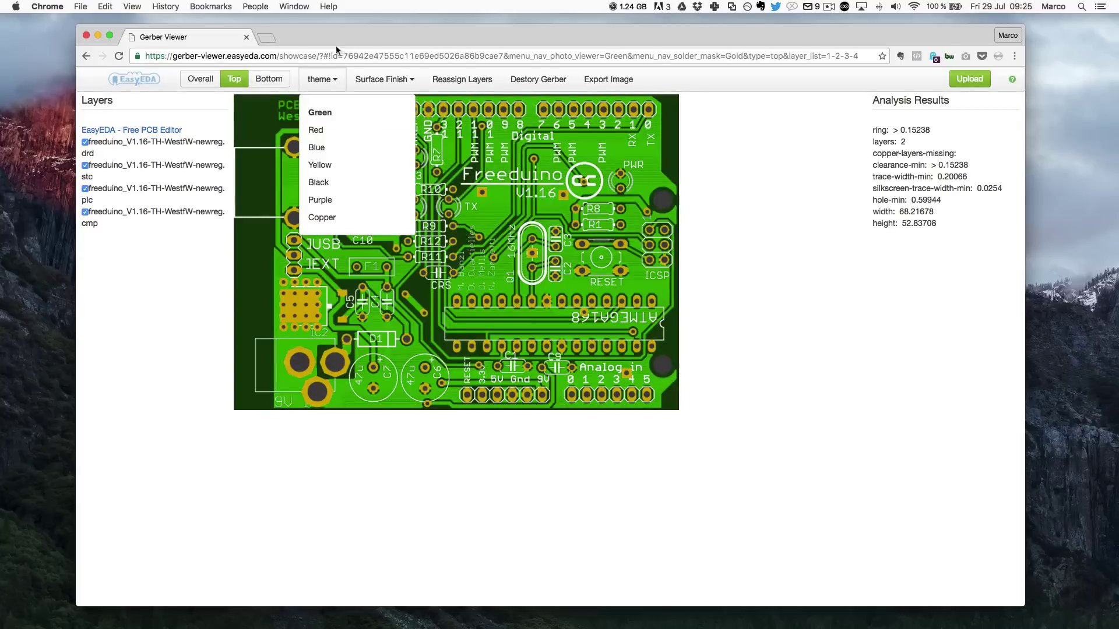
- Preview the board with a Silver surface finish and return it to Gold
{"action": "left_click", "coordinate": [376, 80]}
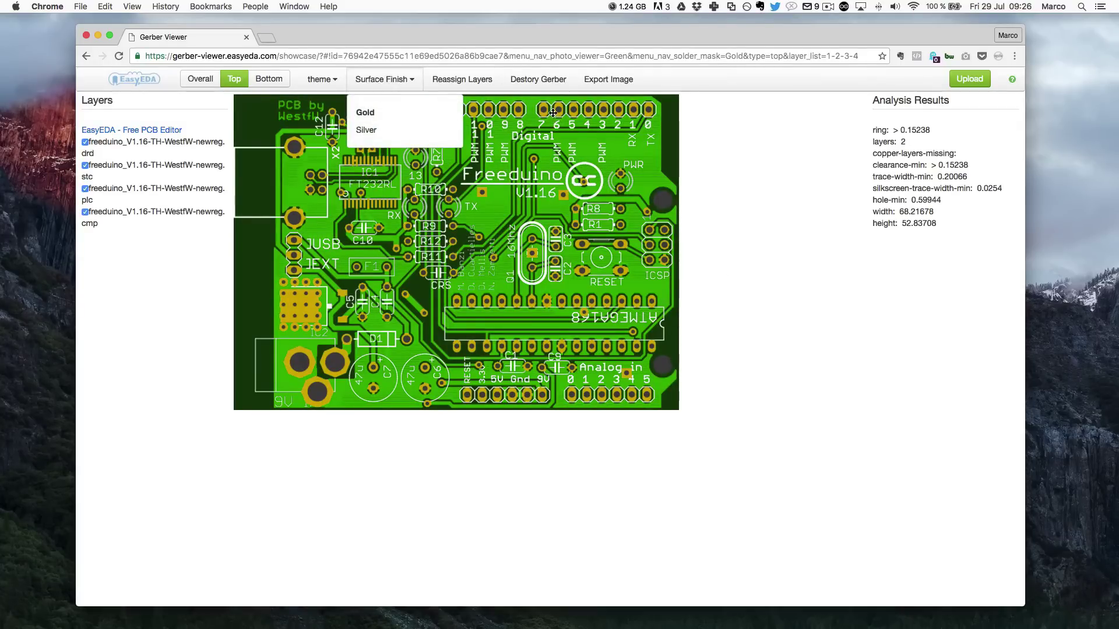
{"action": "left_click", "coordinate": [382, 79]}
{"action": "left_click", "coordinate": [366, 129]}
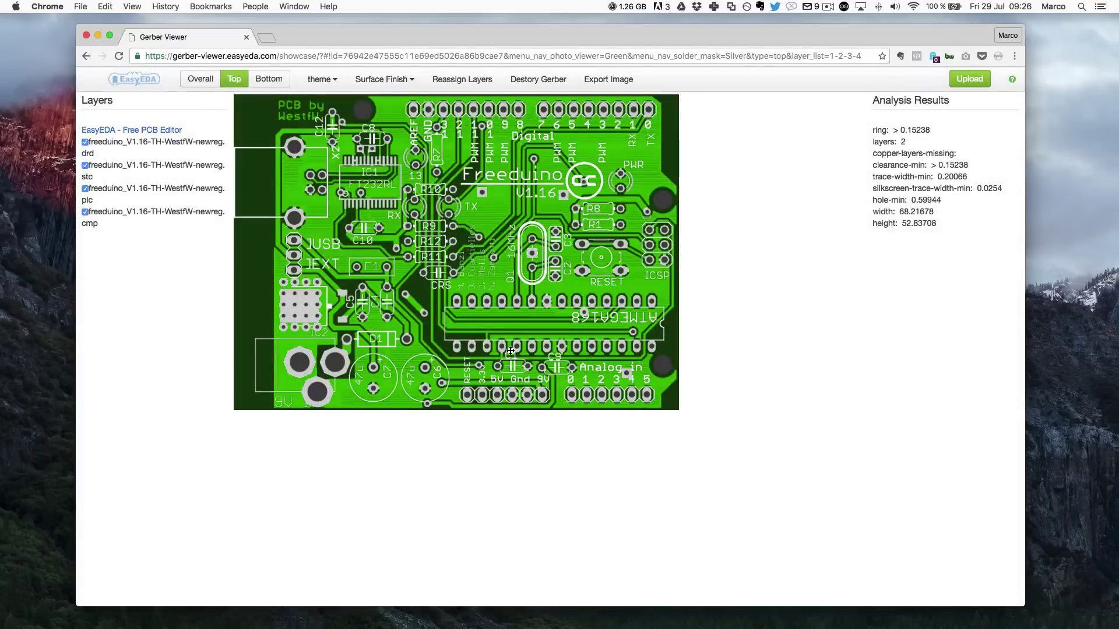
{"action": "left_click", "coordinate": [384, 79]}
{"action": "left_click", "coordinate": [366, 113]}
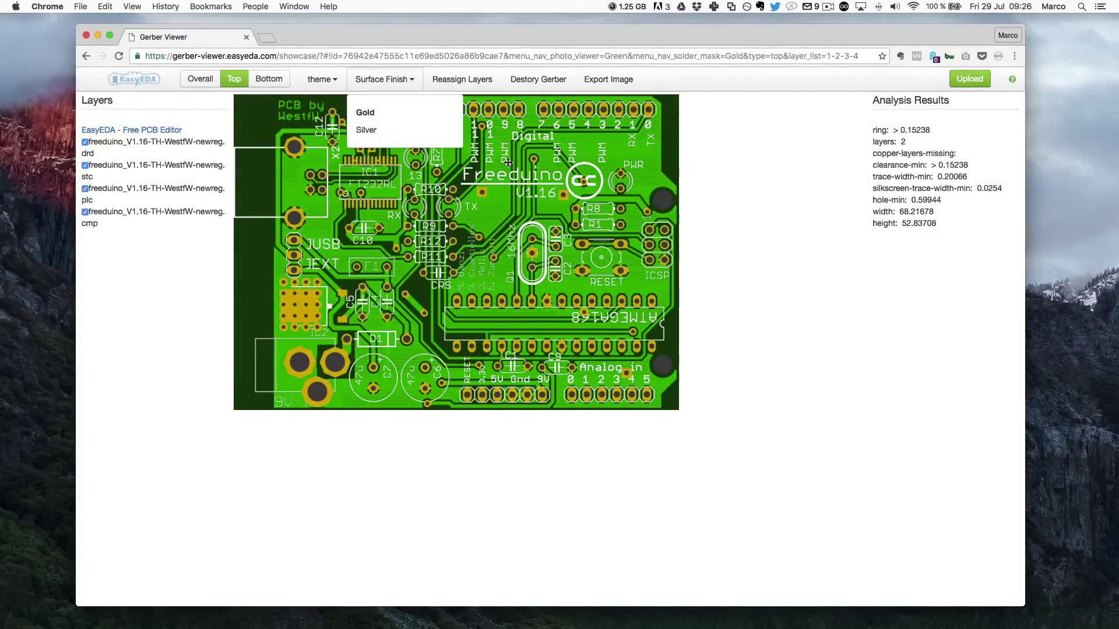
- Review the Gerber files' layer assignments and the layer types available for the .sts file, without reassigning any
{"action": "left_click", "coordinate": [460, 80]}
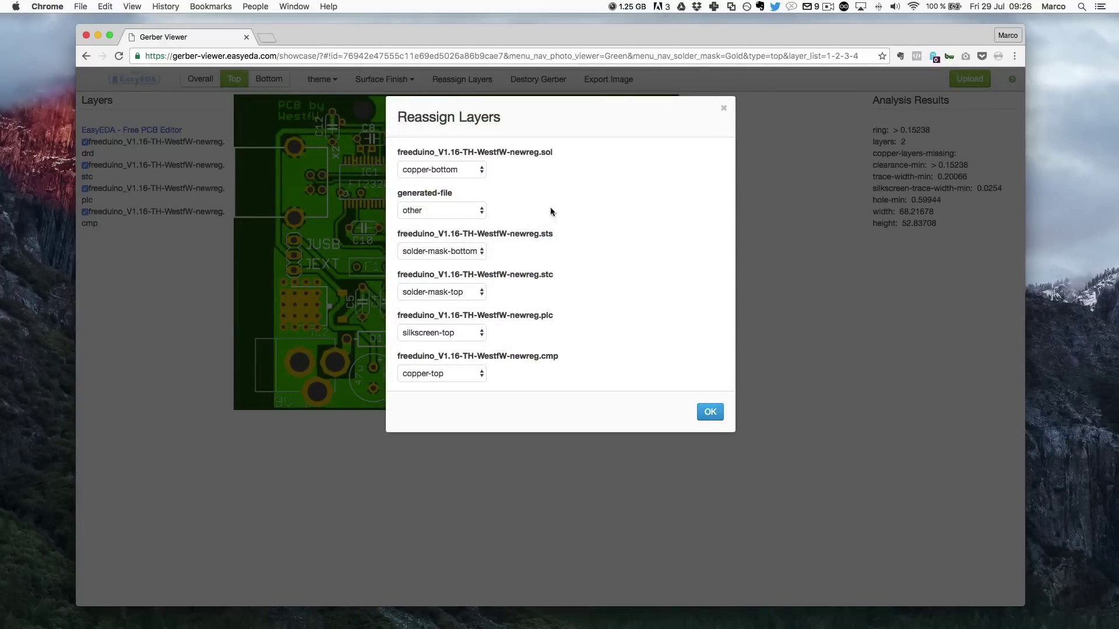
{"action": "left_click", "coordinate": [461, 254]}
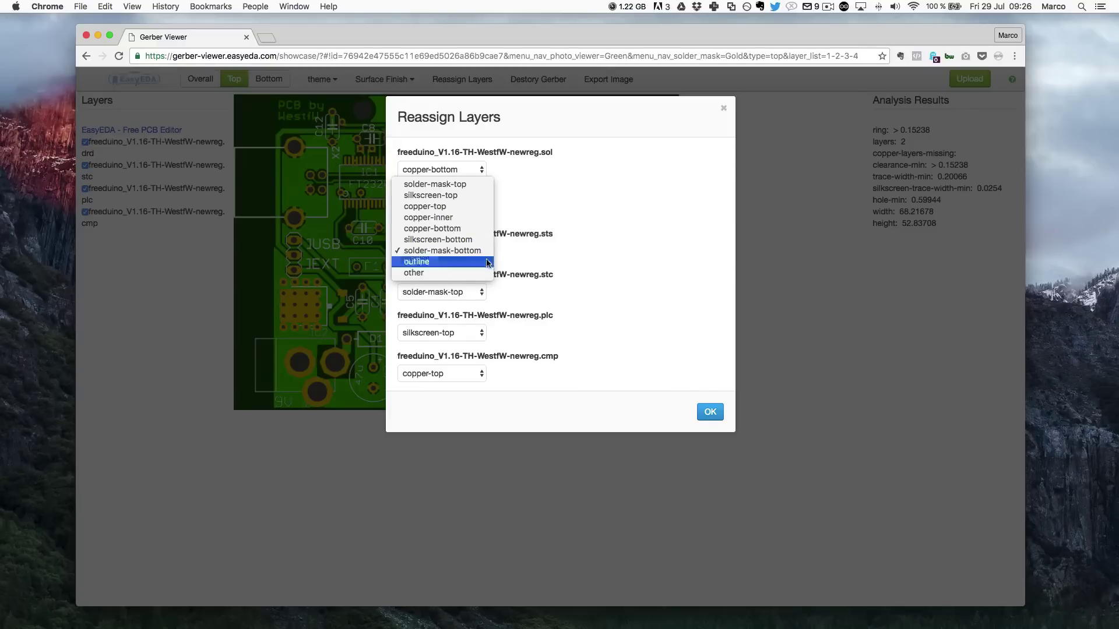
{"action": "left_click", "coordinate": [568, 224]}
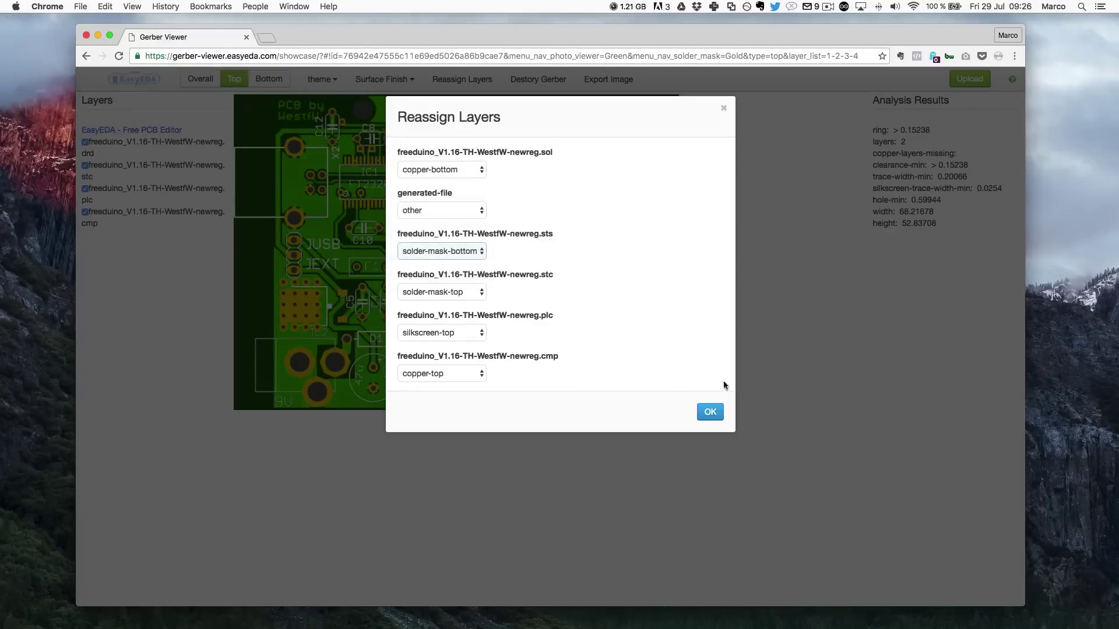
{"action": "left_click", "coordinate": [710, 412]}
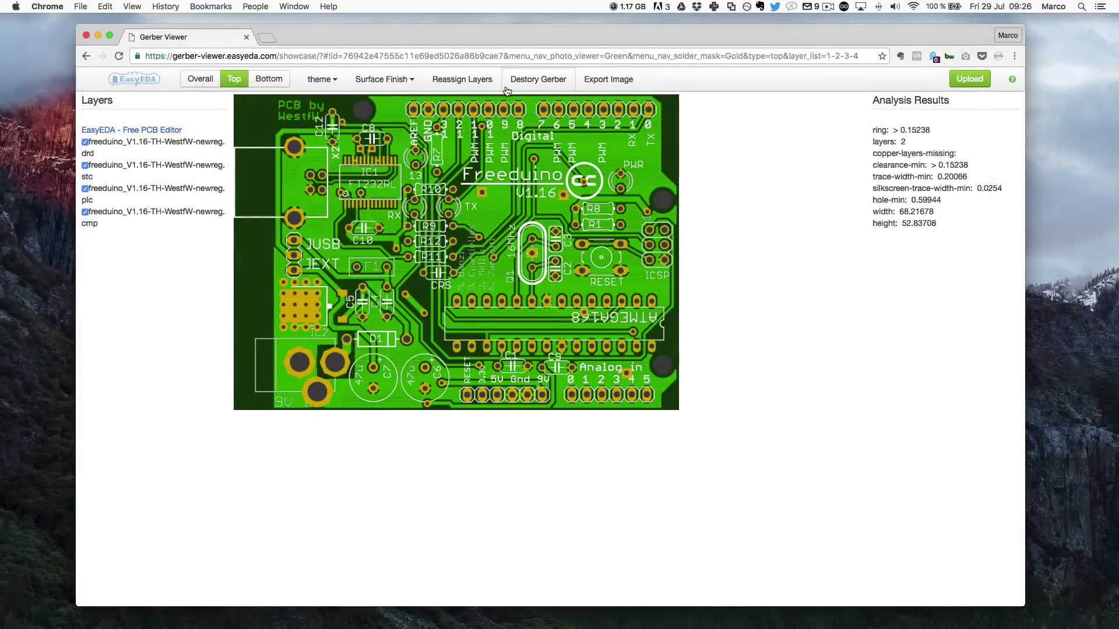
- Export the Freeduino board's top view as an image
{"action": "left_click", "coordinate": [610, 82]}
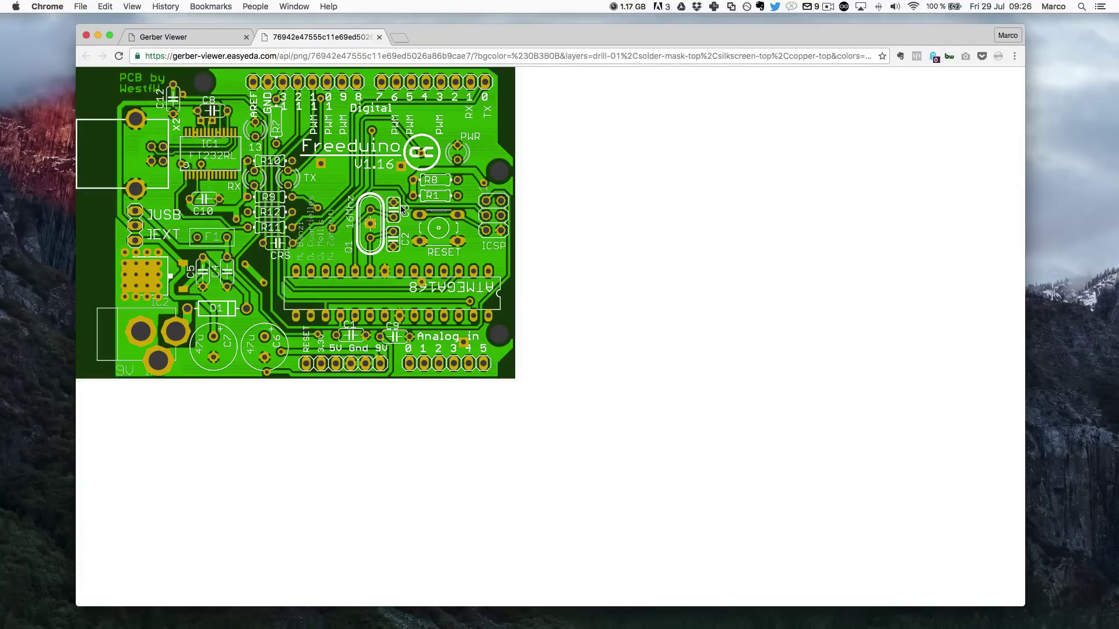
- Close the exported board image and check the surface finish options in the Gerber viewer without changing the finish
{"action": "left_click", "coordinate": [379, 37]}
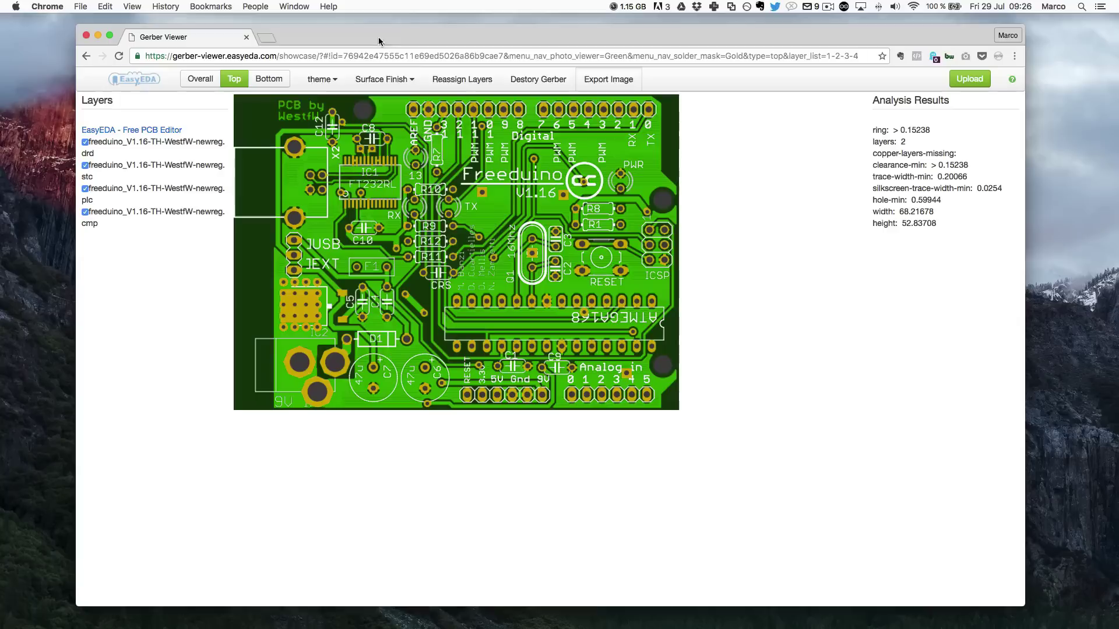
{"action": "left_click", "coordinate": [382, 81]}
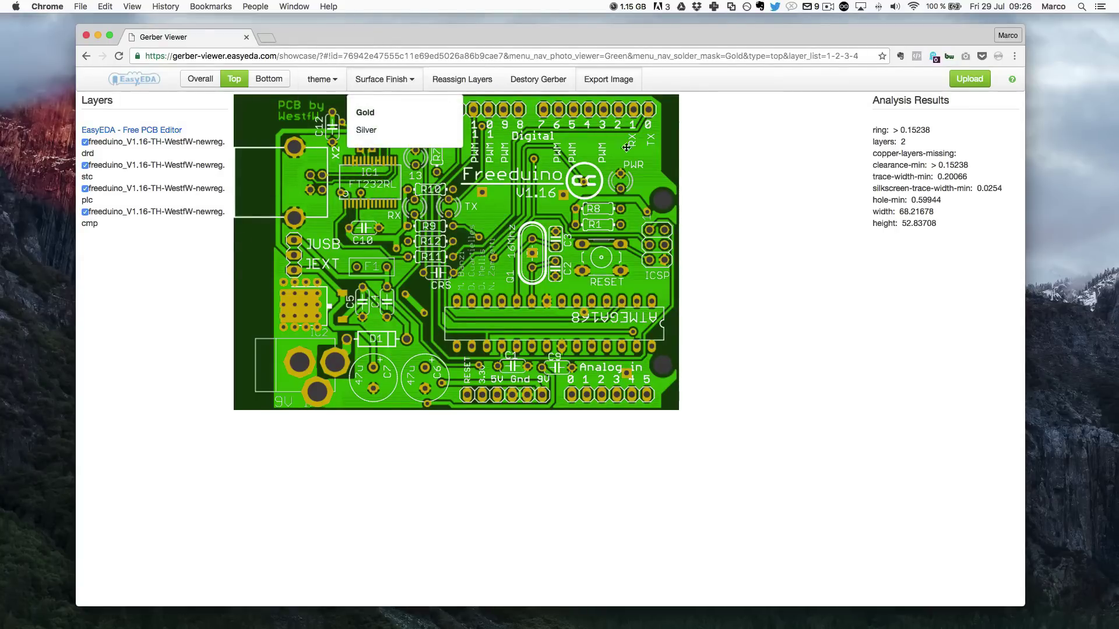
{"action": "left_click", "coordinate": [778, 238]}
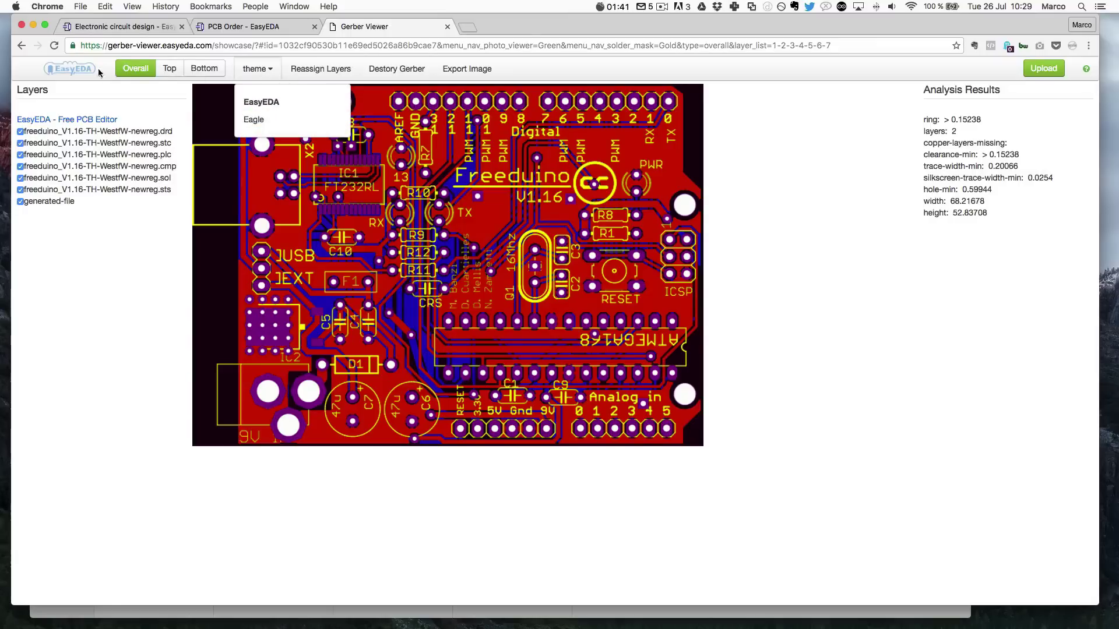
- Return to the Gerber viewer's start page and upload maxim_gerber.zip from the examples folder
{"action": "left_click", "coordinate": [90, 69]}
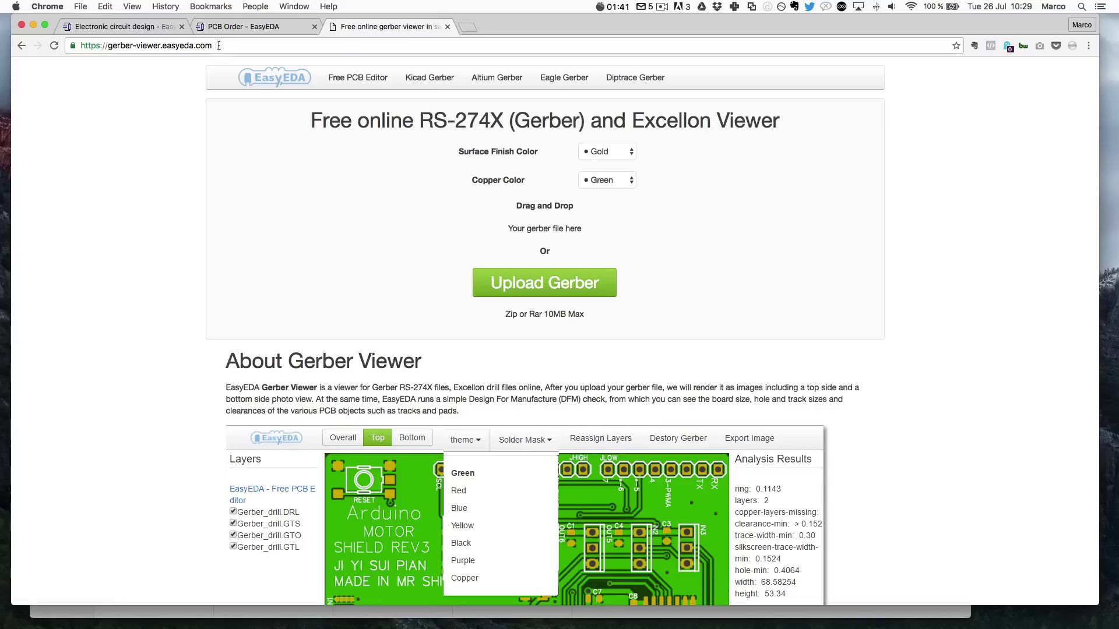
{"action": "left_click", "coordinate": [577, 294]}
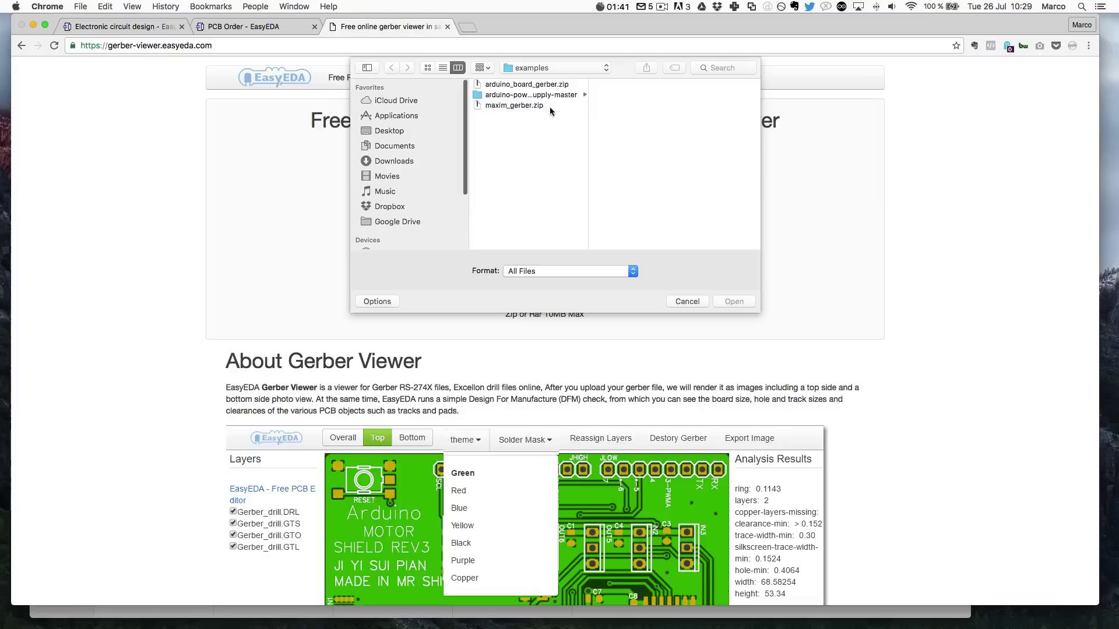
{"action": "left_click", "coordinate": [550, 106]}
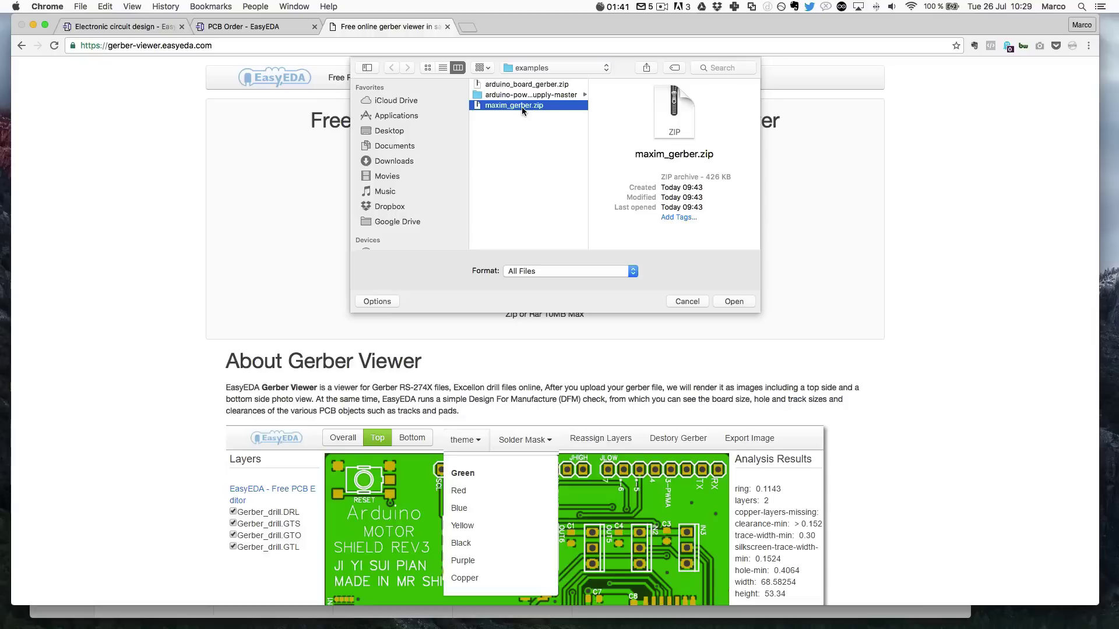
{"action": "key", "text": "Return"}
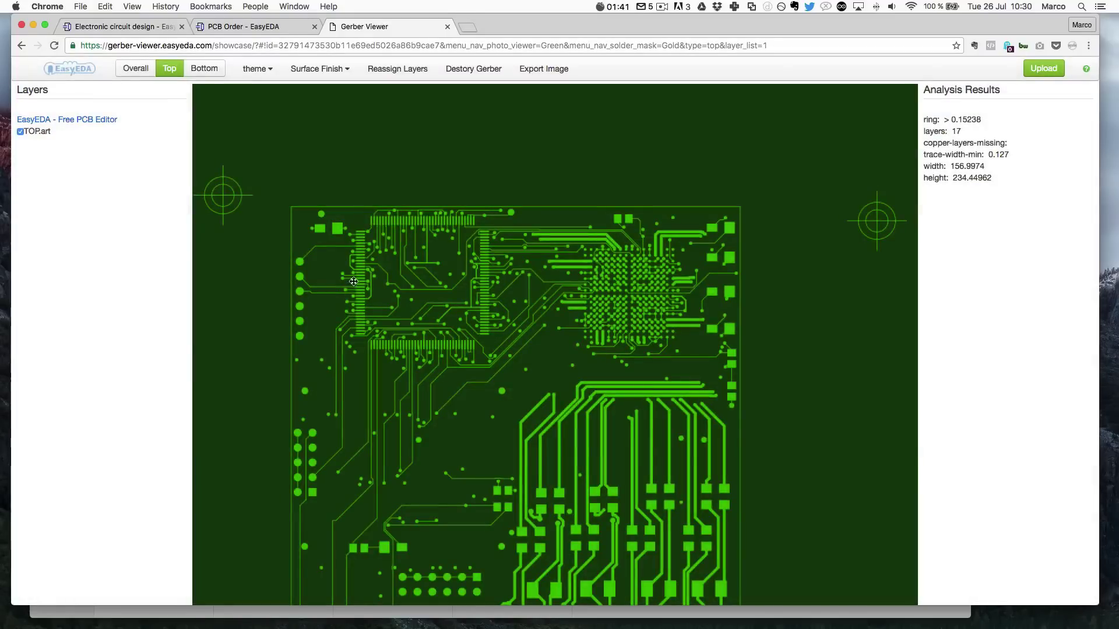
- Show the Maxim board's overall view and examine its drill chart, dense ball grid array area and surrounding traces up close
{"action": "left_click", "coordinate": [137, 69]}
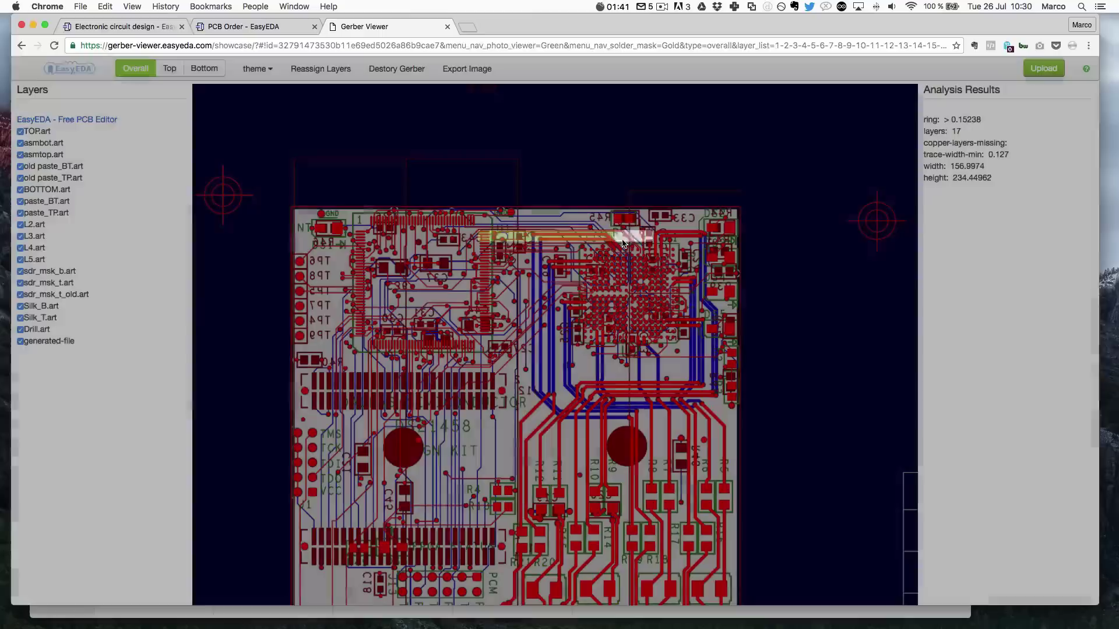
{"action": "scroll", "coordinate": [420, 496], "scroll_direction": "down", "scroll_amount": 5}
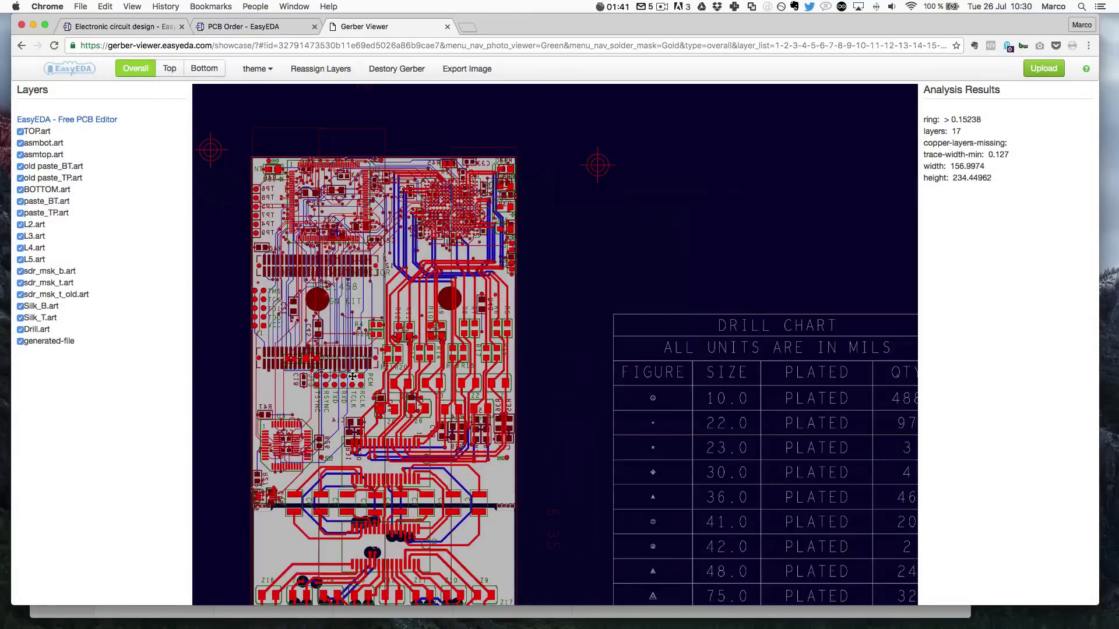
{"action": "scroll", "coordinate": [419, 496], "scroll_direction": "up", "scroll_amount": 2}
{"action": "scroll", "coordinate": [448, 339], "scroll_direction": "up", "scroll_amount": 2}
{"action": "left_click_drag", "start_coordinate": [449, 339], "coordinate": [560, 98]}
{"action": "left_click_drag", "start_coordinate": [497, 440], "coordinate": [517, 579]}
{"action": "left_click_drag", "start_coordinate": [483, 249], "coordinate": [479, 545]}
{"action": "scroll", "coordinate": [573, 208], "scroll_direction": "up", "scroll_amount": 2}
{"action": "scroll", "coordinate": [505, 278], "scroll_direction": "up", "scroll_amount": 3}
{"action": "scroll", "coordinate": [505, 278], "scroll_direction": "down", "scroll_amount": 6}
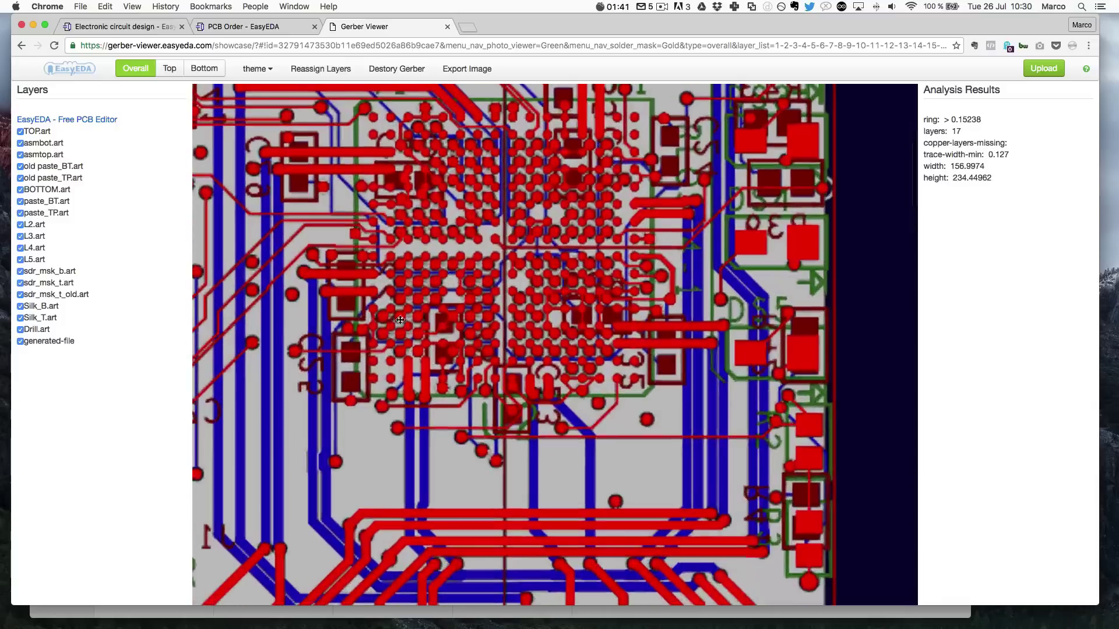
{"action": "scroll", "coordinate": [248, 309], "scroll_direction": "up", "scroll_amount": 5}
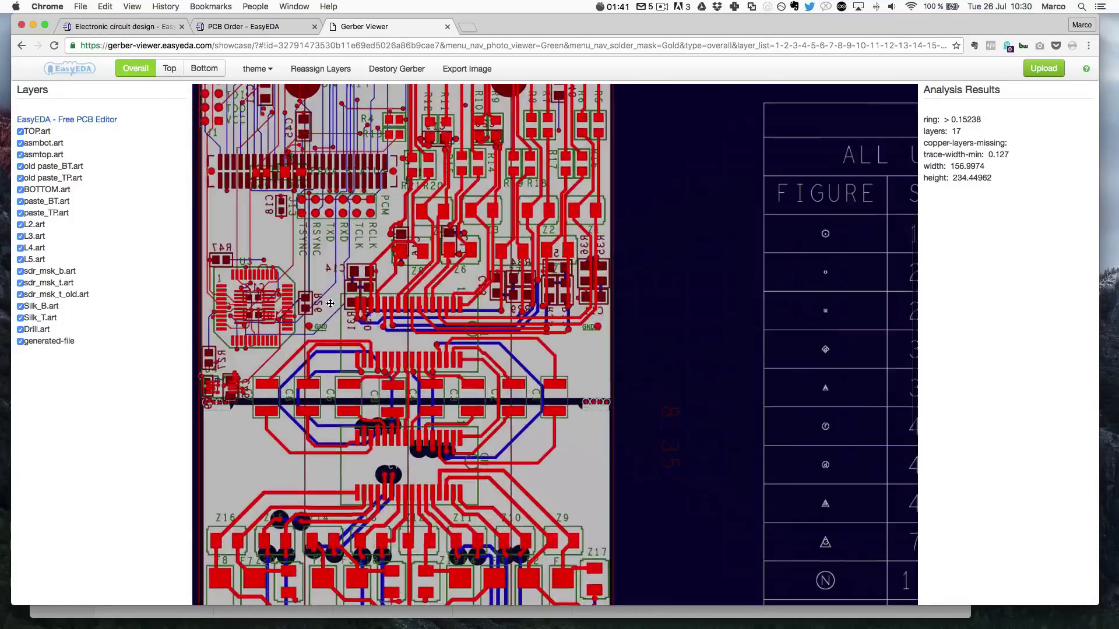
- Hide the L3.art, L4.art and BOTTOM.art layers of the Maxim board and inspect the remaining traces
{"action": "left_click", "coordinate": [34, 236]}
{"action": "left_click", "coordinate": [35, 247]}
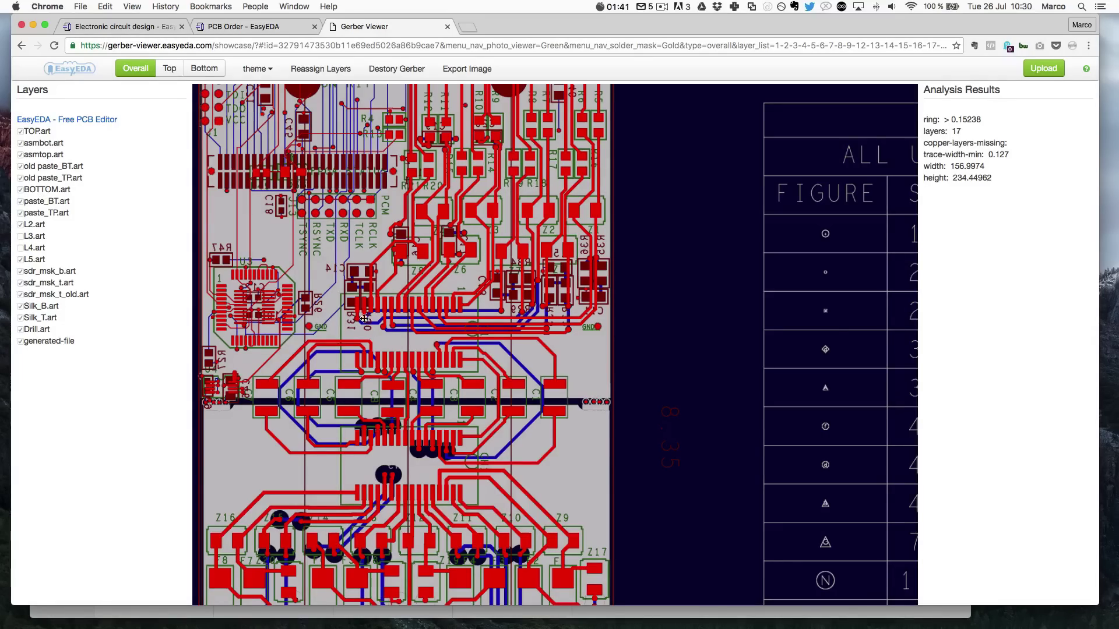
{"action": "left_click_drag", "start_coordinate": [312, 353], "coordinate": [378, 308]}
{"action": "scroll", "coordinate": [493, 384], "scroll_direction": "down", "scroll_amount": 5}
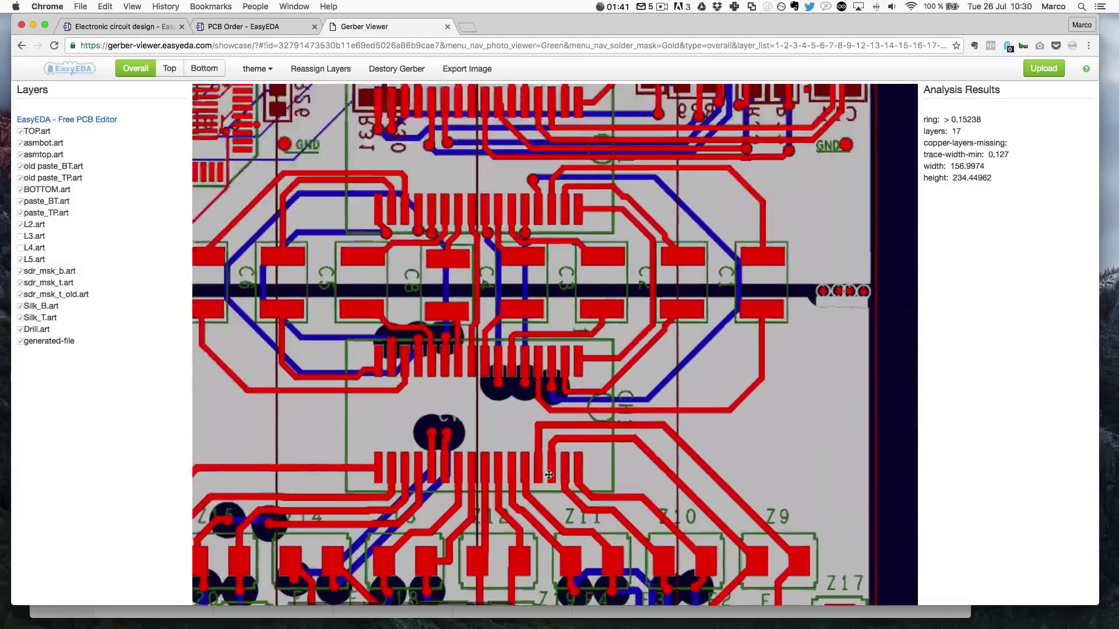
{"action": "scroll", "coordinate": [453, 308], "scroll_direction": "up", "scroll_amount": 5}
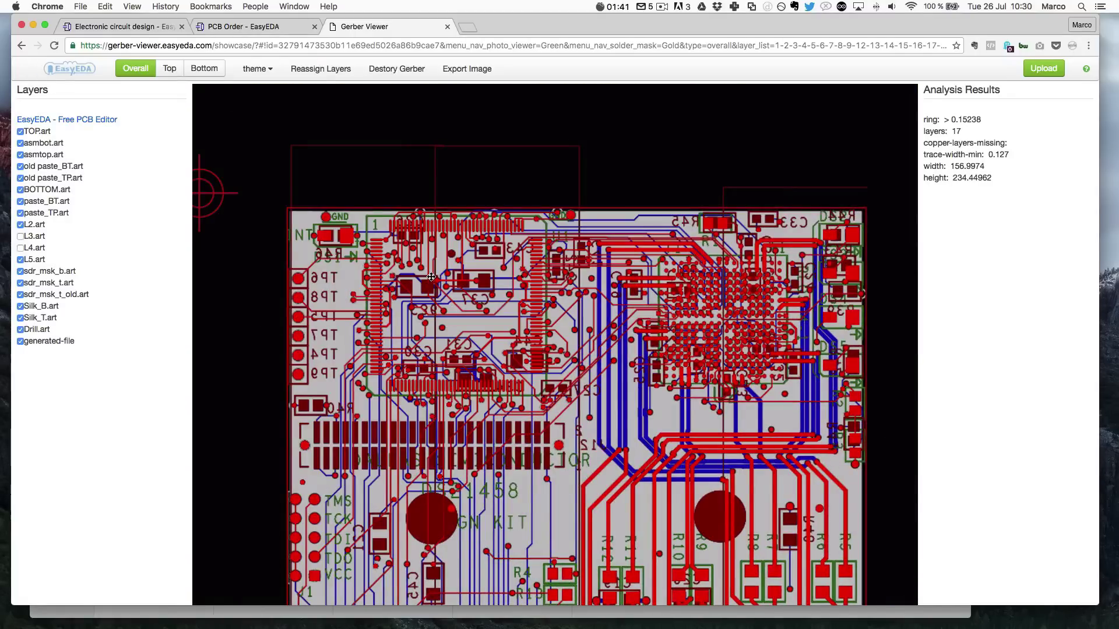
{"action": "left_click", "coordinate": [31, 187]}
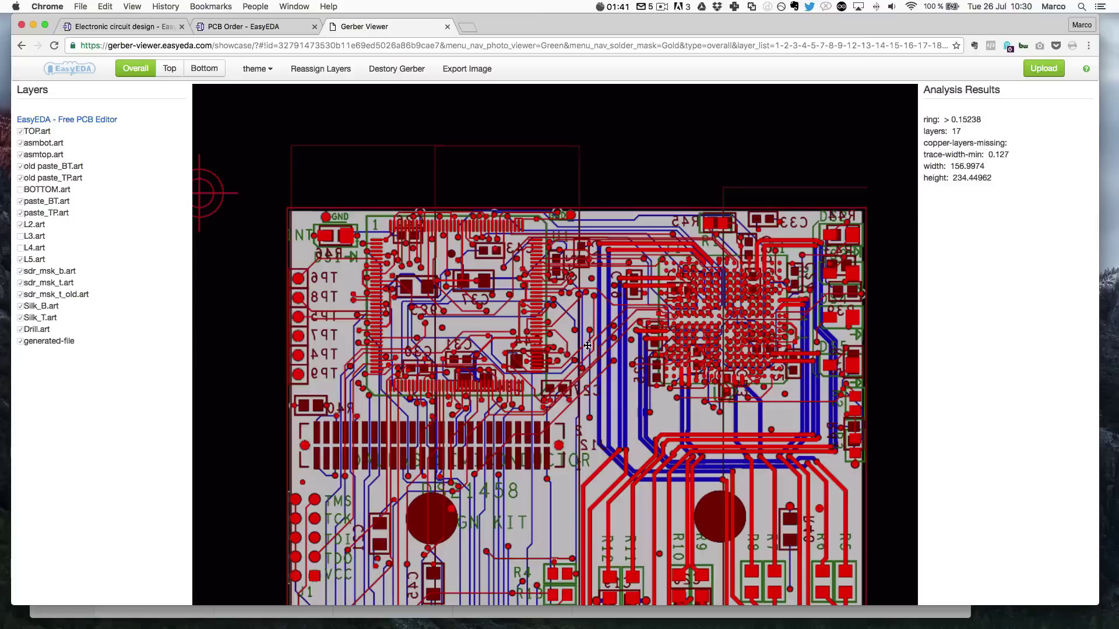
{"action": "left_click_drag", "start_coordinate": [652, 366], "coordinate": [582, 315]}
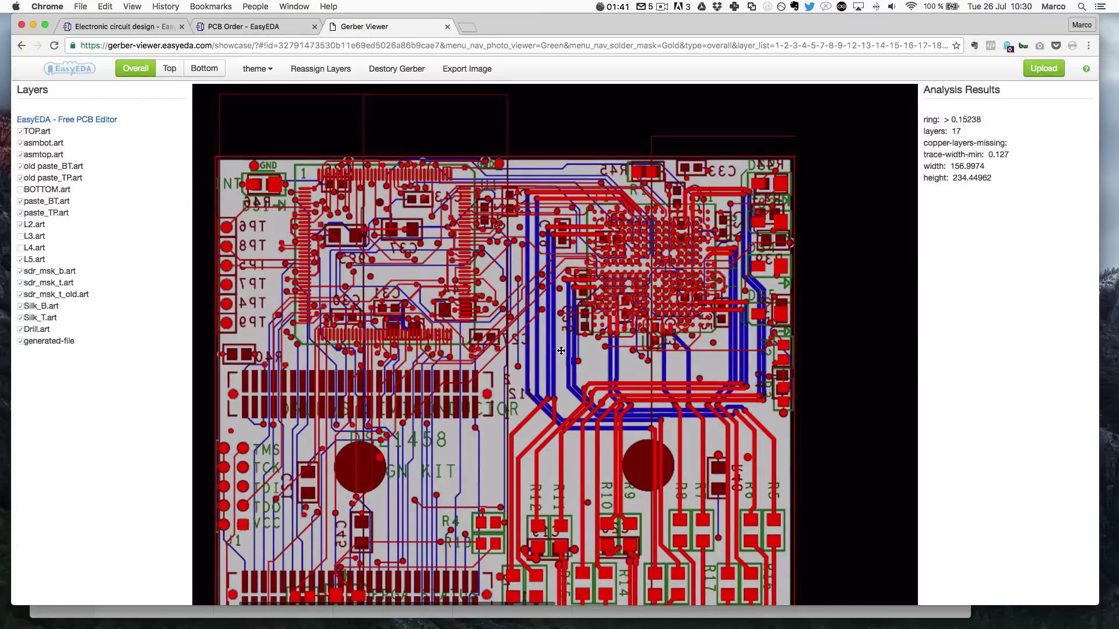